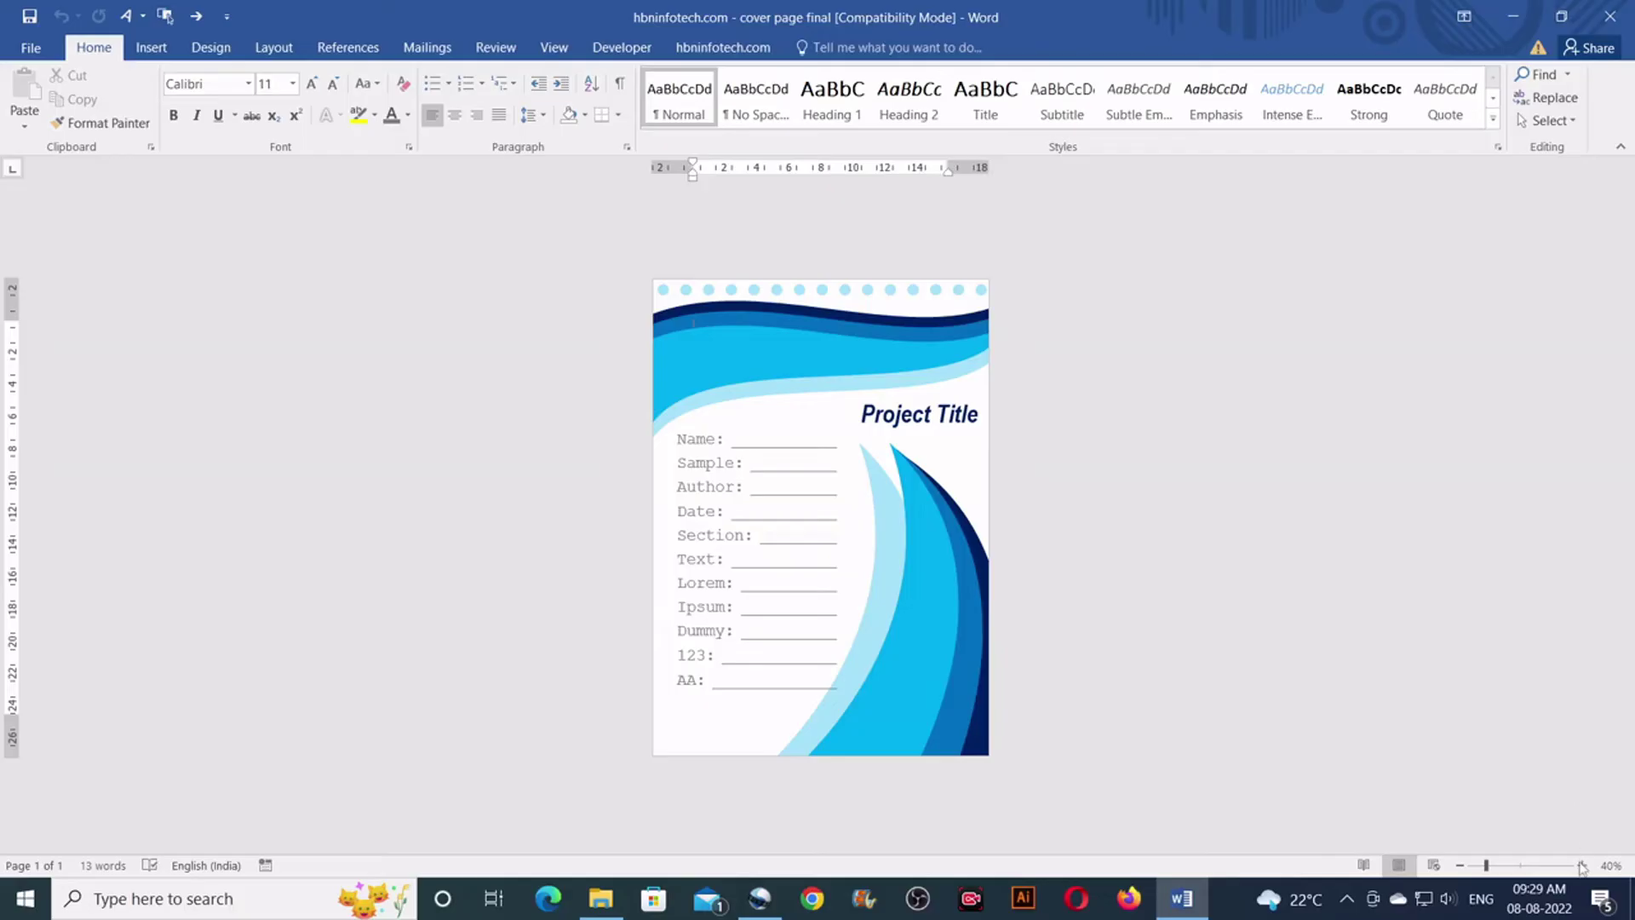
Step: Zoom in to inspect the finished cover page, then zoom out to fit the blank page
{"action": "left_click", "coordinate": [1582, 866]}
{"action": "left_click", "coordinate": [1583, 867]}
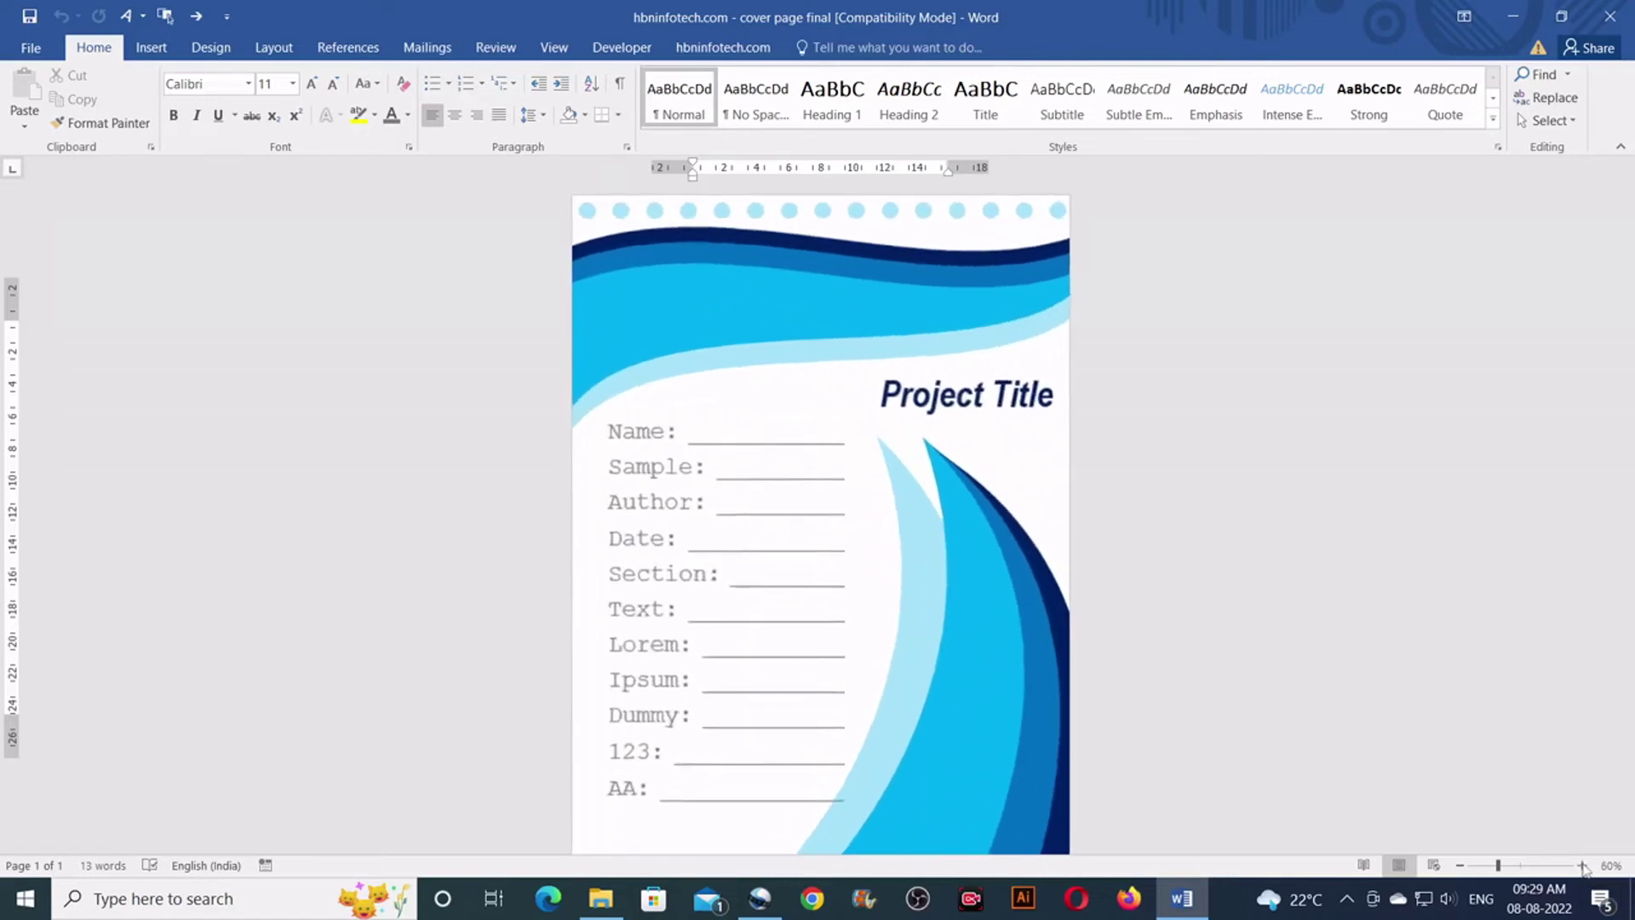
{"action": "left_click", "coordinate": [1583, 867]}
{"action": "left_click", "coordinate": [1583, 866]}
{"action": "left_click", "coordinate": [1582, 866]}
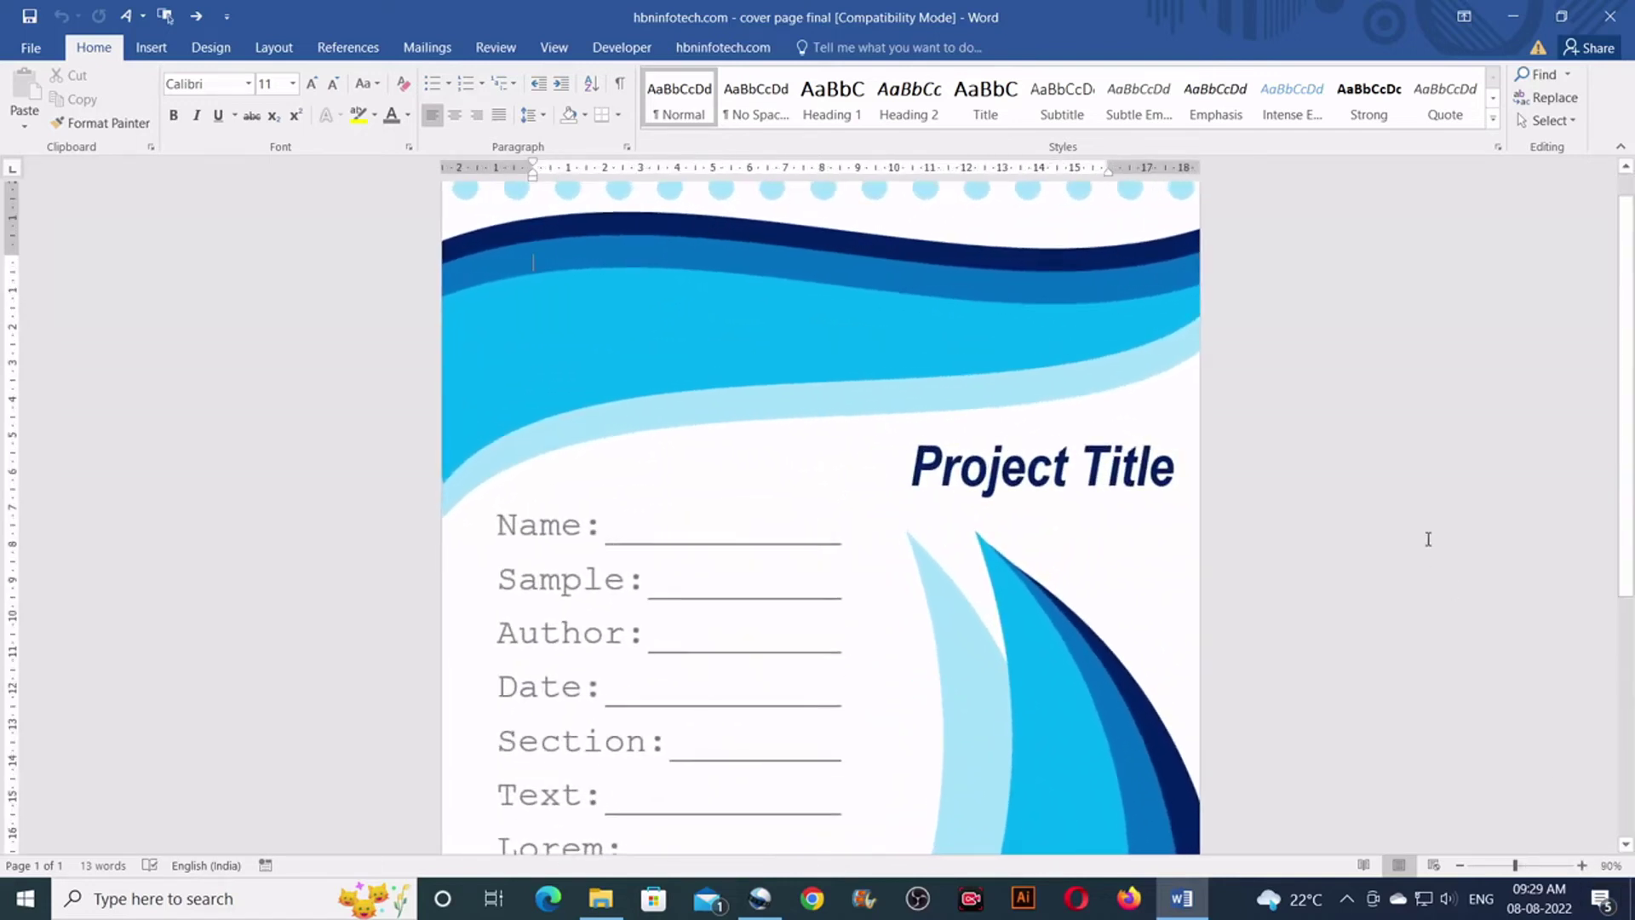
{"action": "scroll", "coordinate": [1428, 542], "scroll_direction": "down", "scroll_amount": 2}
{"action": "scroll", "coordinate": [1428, 539], "scroll_direction": "down", "scroll_amount": 4}
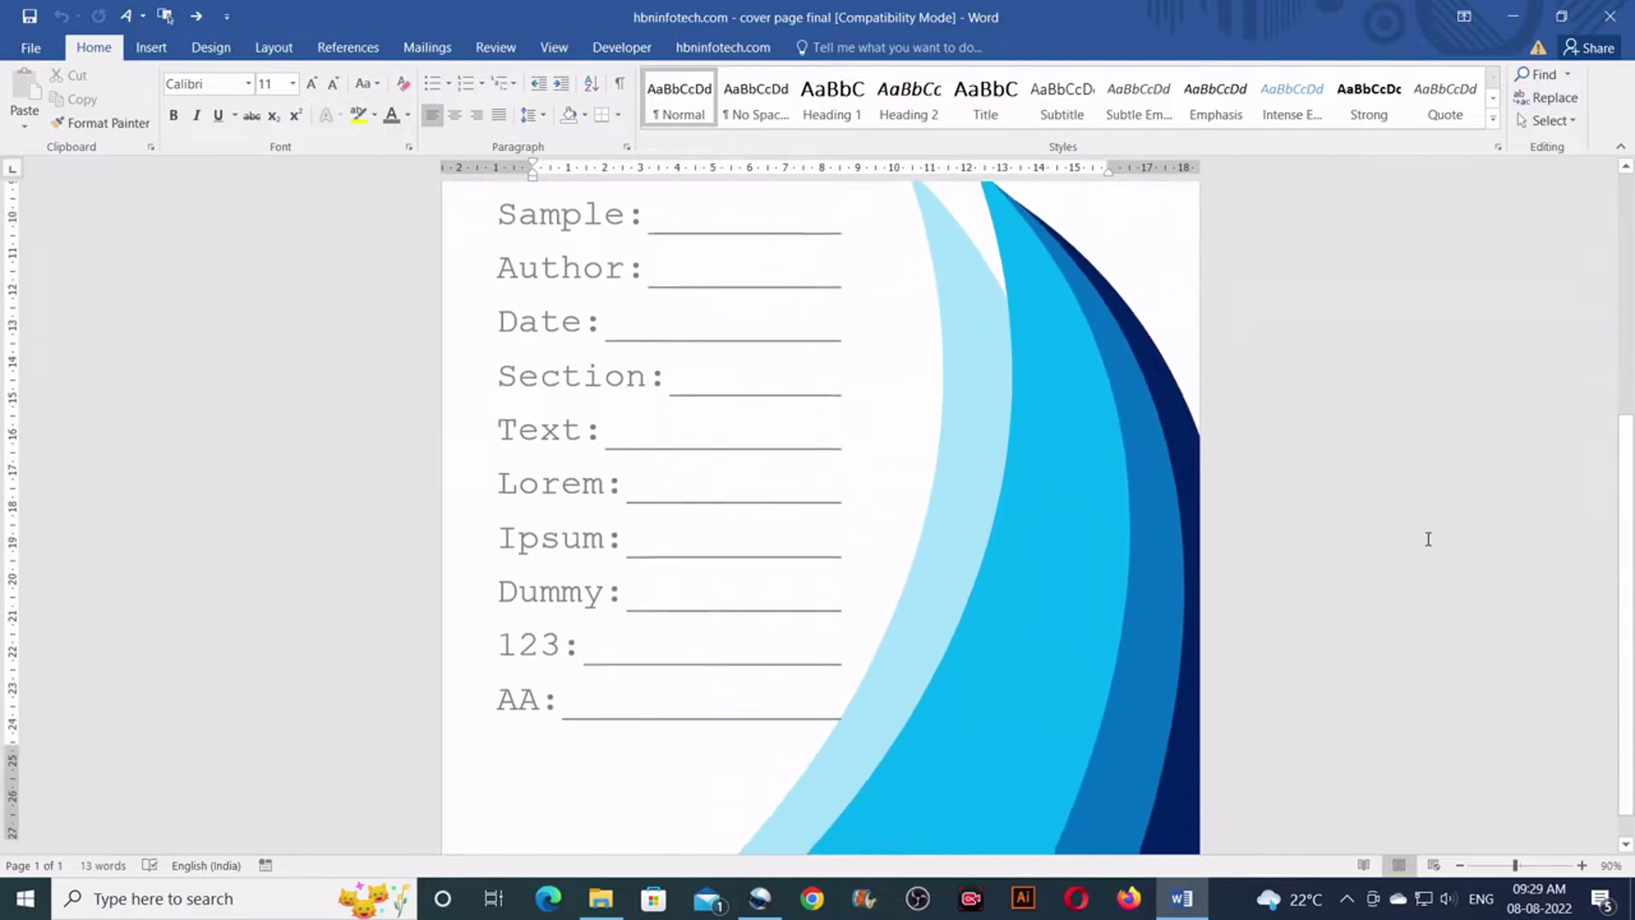
{"action": "scroll", "coordinate": [1428, 539], "scroll_direction": "up", "scroll_amount": 6}
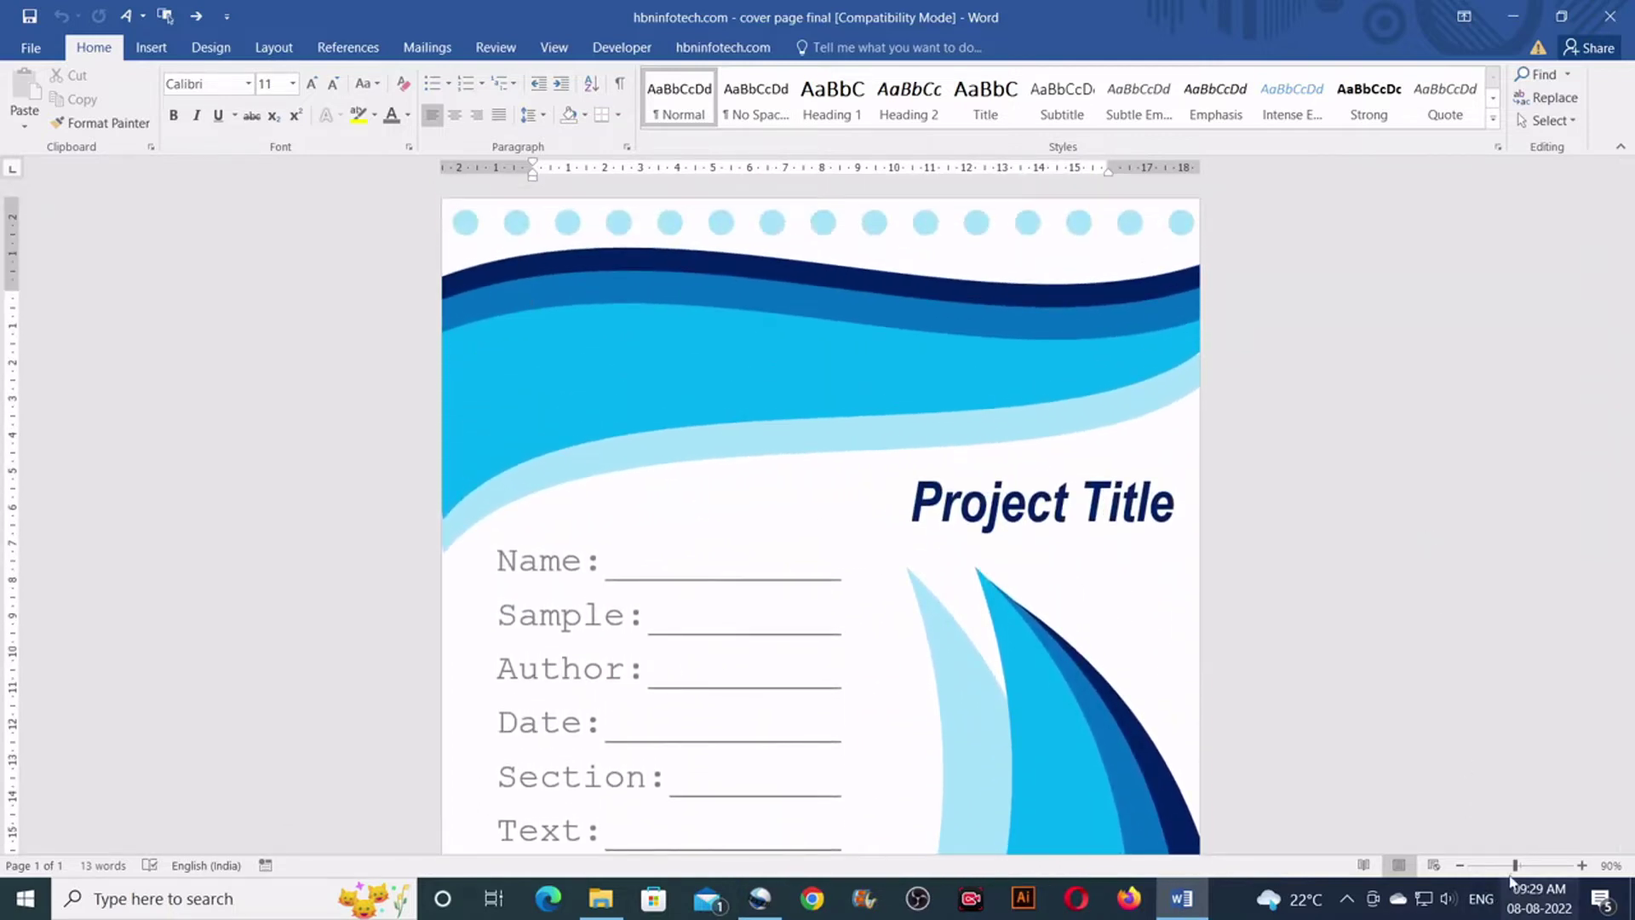
{"action": "left_click", "coordinate": [1460, 866]}
{"action": "left_click", "coordinate": [1460, 866]}
{"action": "left_click", "coordinate": [1460, 866]}
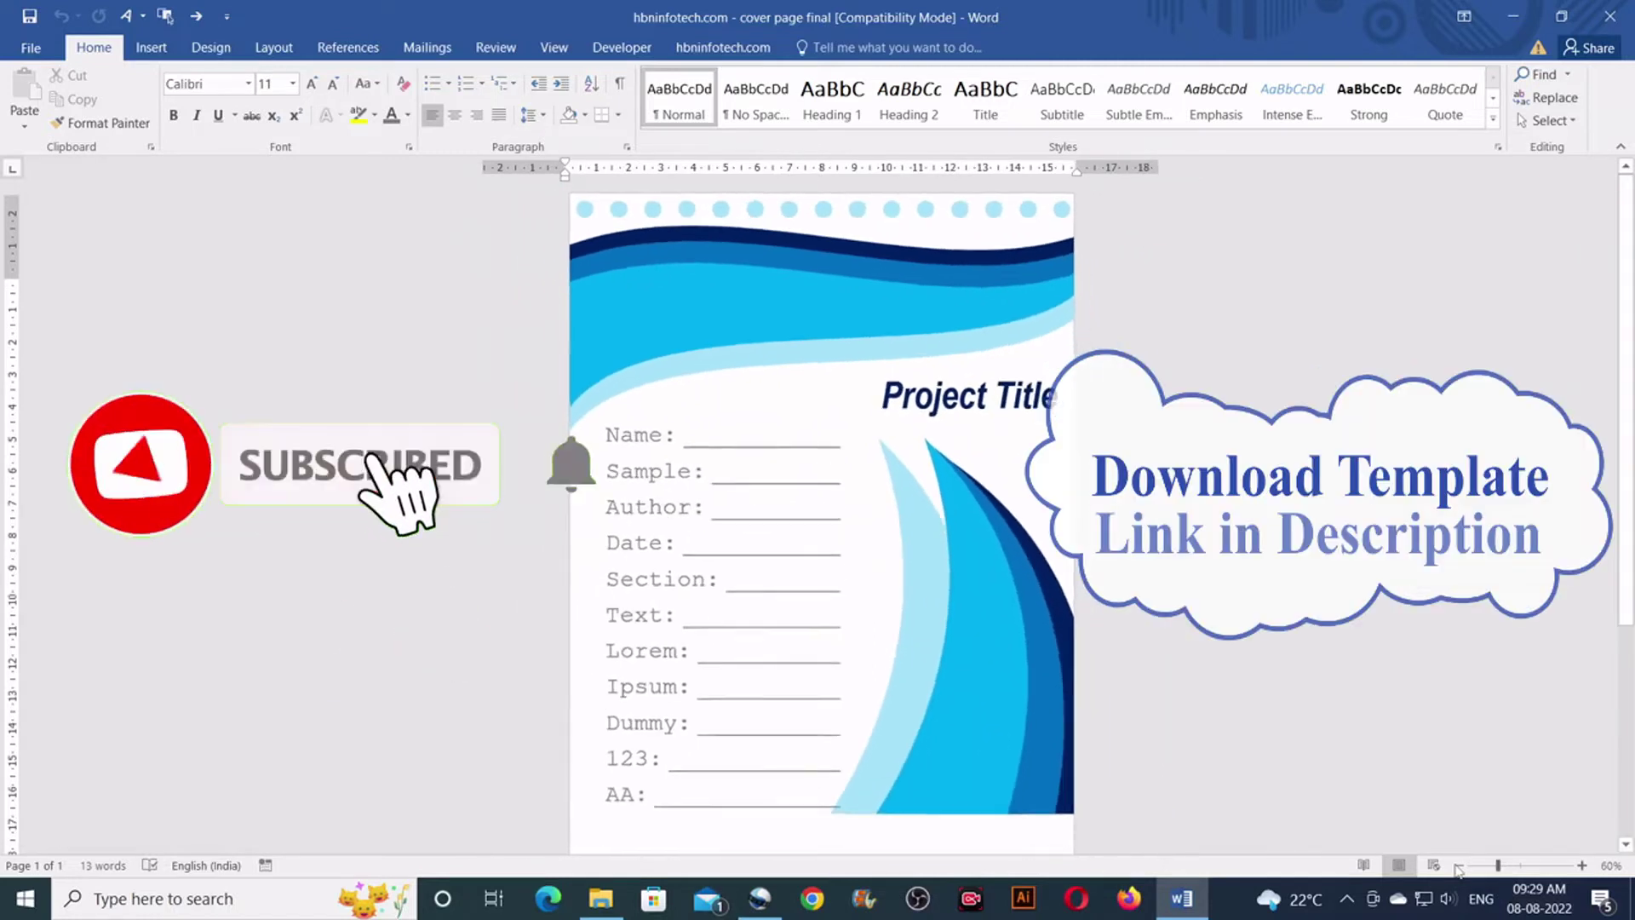
{"action": "left_click", "coordinate": [1460, 866]}
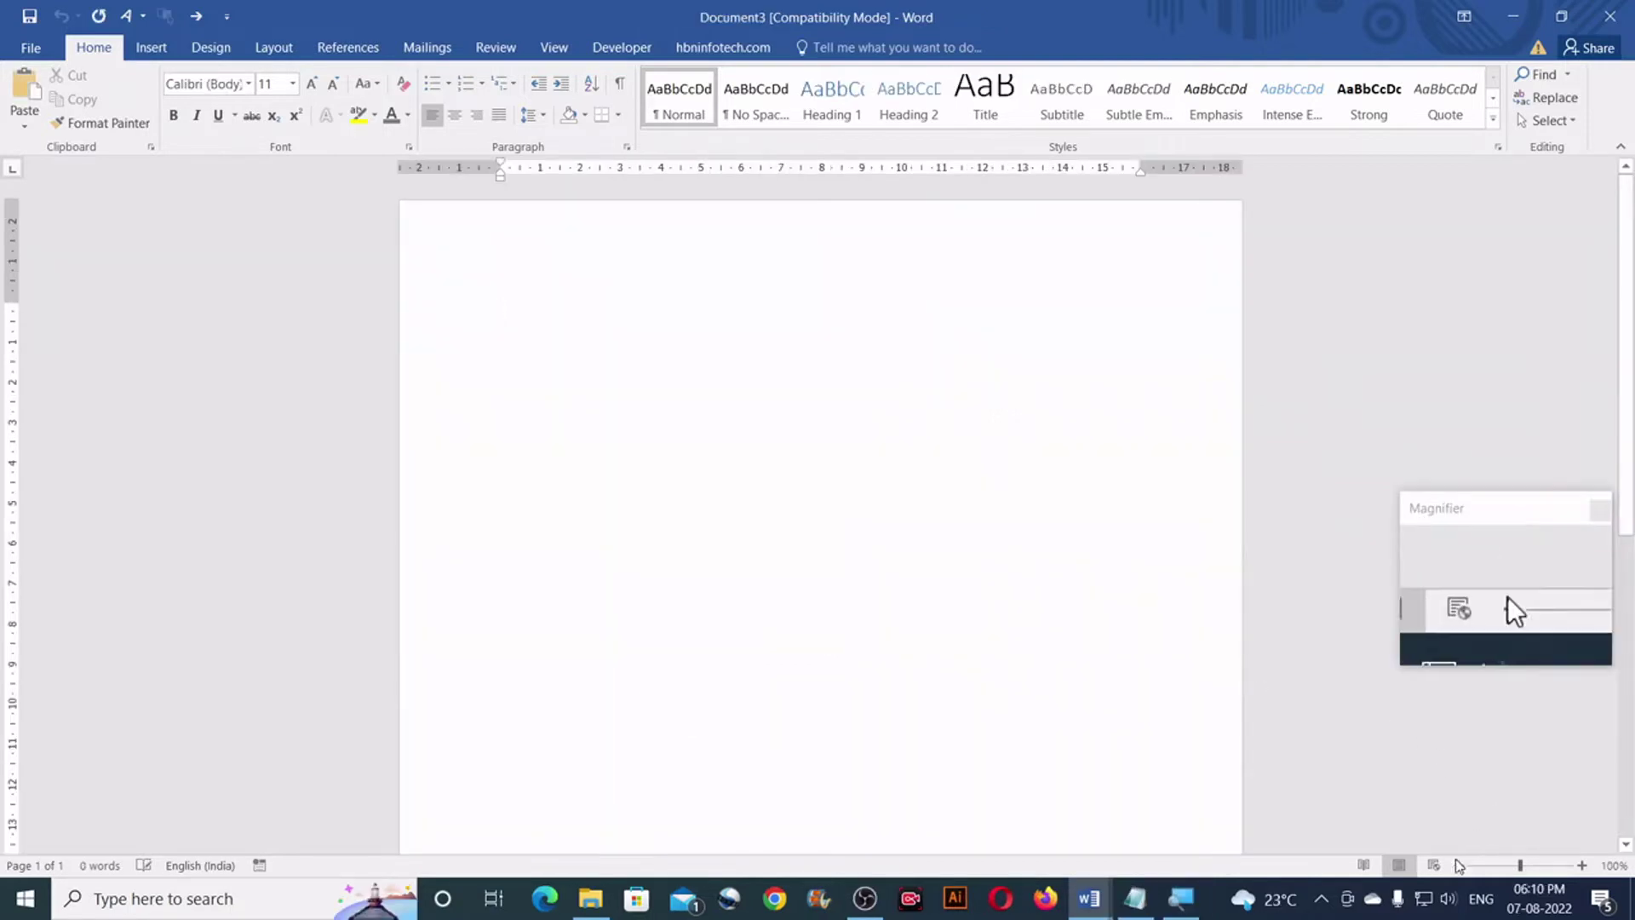
{"action": "left_click", "coordinate": [1462, 866]}
{"action": "left_click", "coordinate": [1461, 866]}
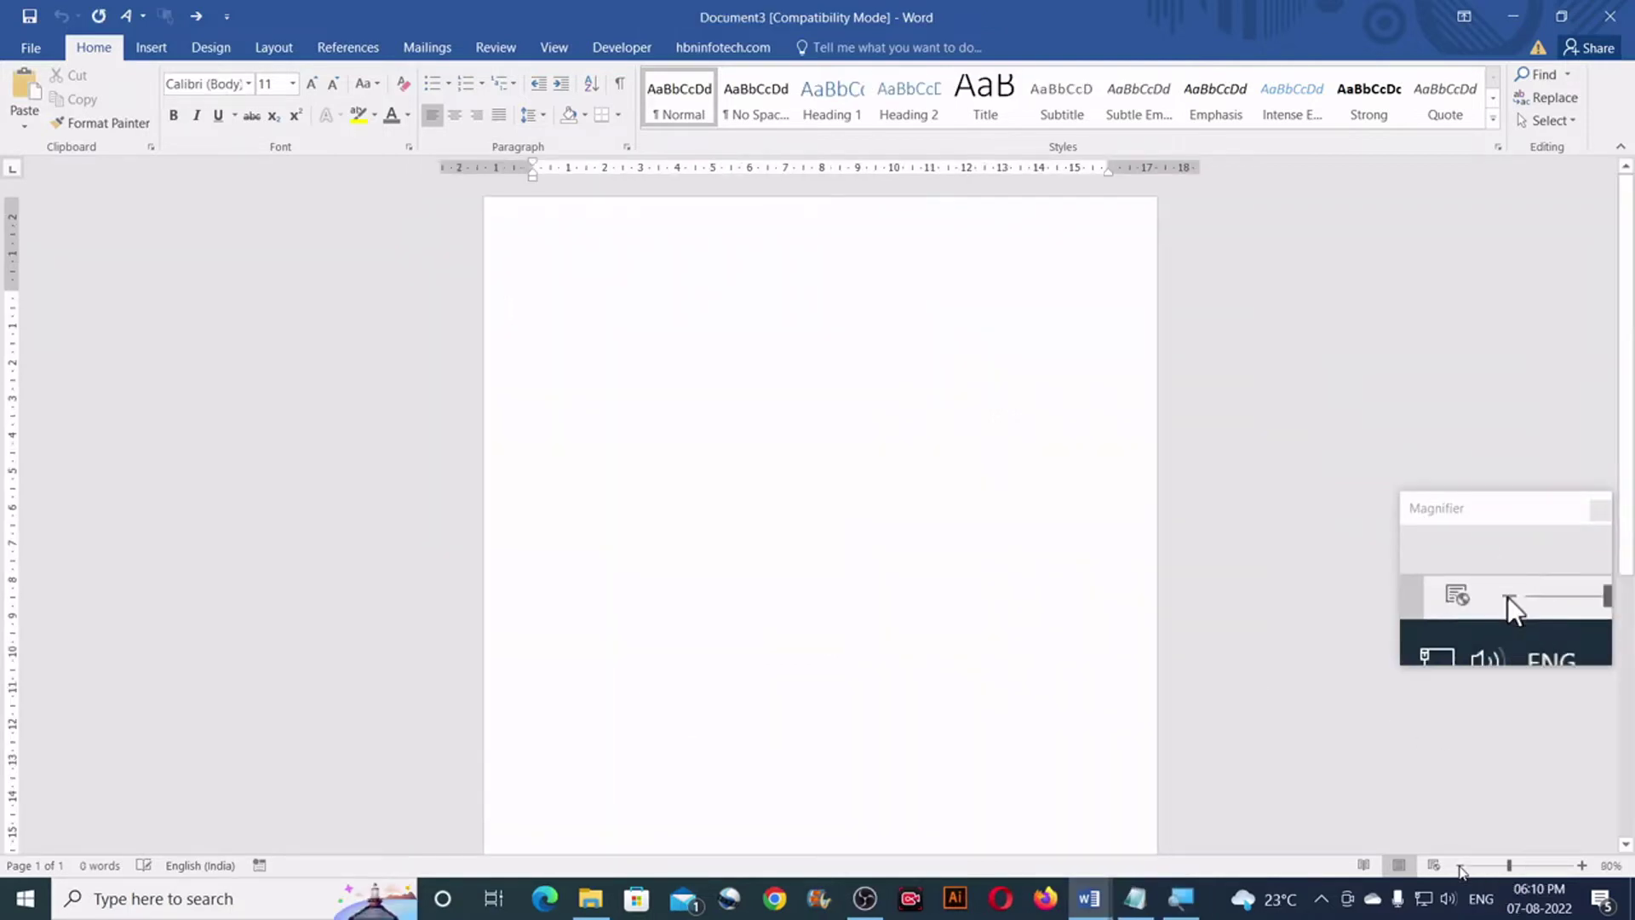
{"action": "left_click", "coordinate": [1461, 866]}
{"action": "left_click", "coordinate": [1461, 866]}
{"action": "left_click", "coordinate": [1461, 866]}
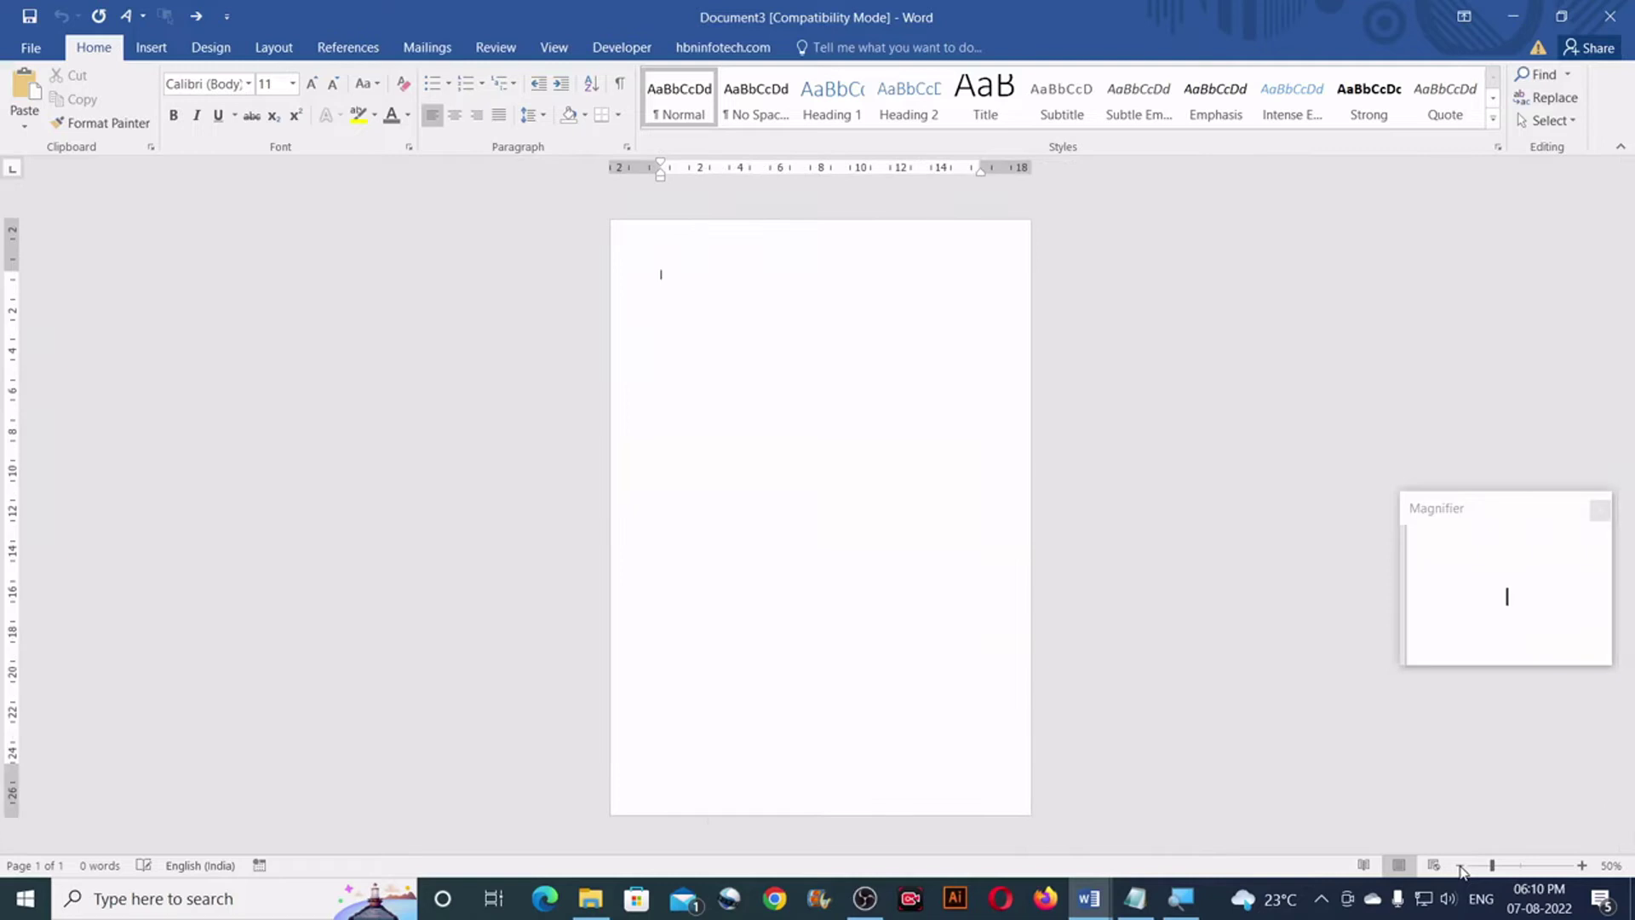
{"action": "left_click", "coordinate": [1462, 866]}
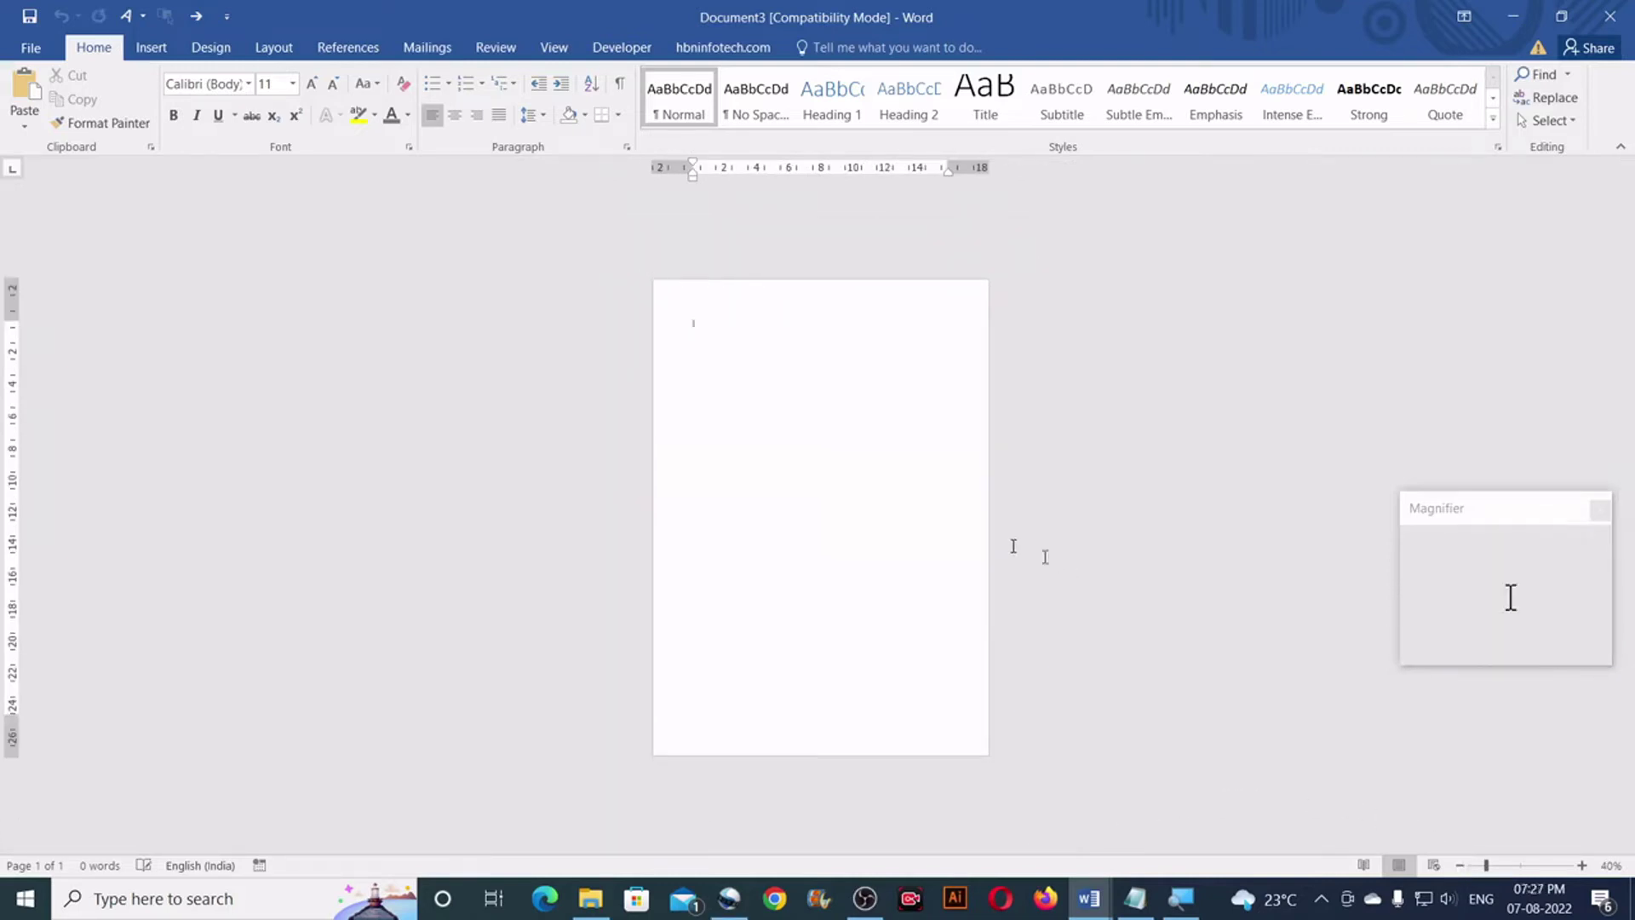
Step: Draw a straight Line across the page width near the top and nudge it slightly higher
{"action": "left_click", "coordinate": [158, 47]}
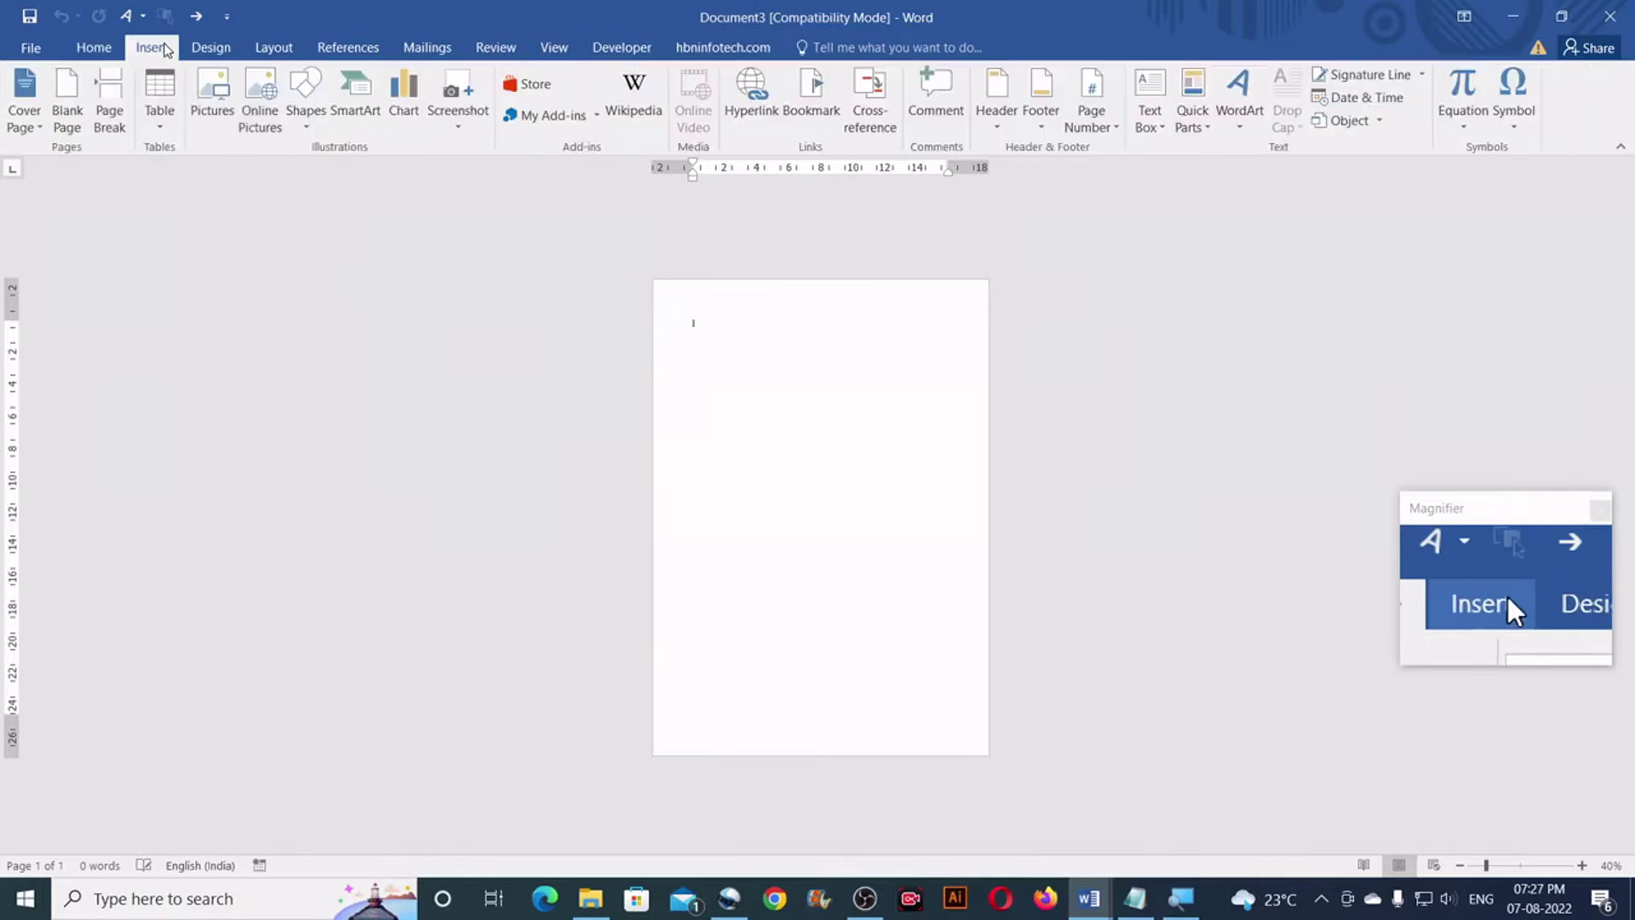
{"action": "left_click", "coordinate": [316, 127]}
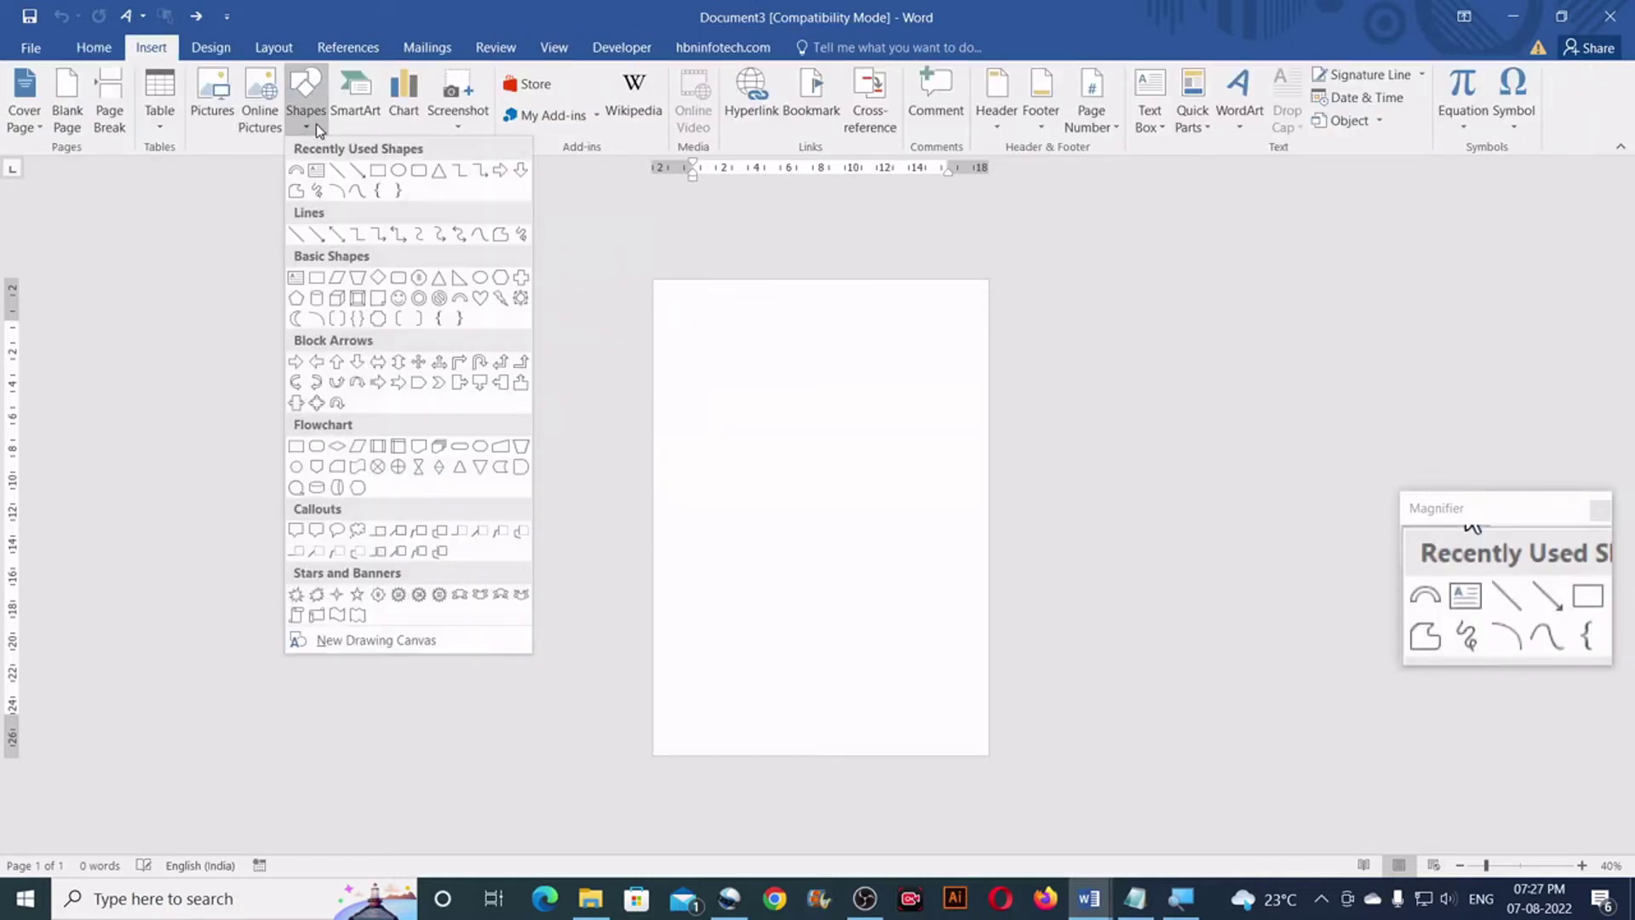
{"action": "left_click", "coordinate": [337, 173]}
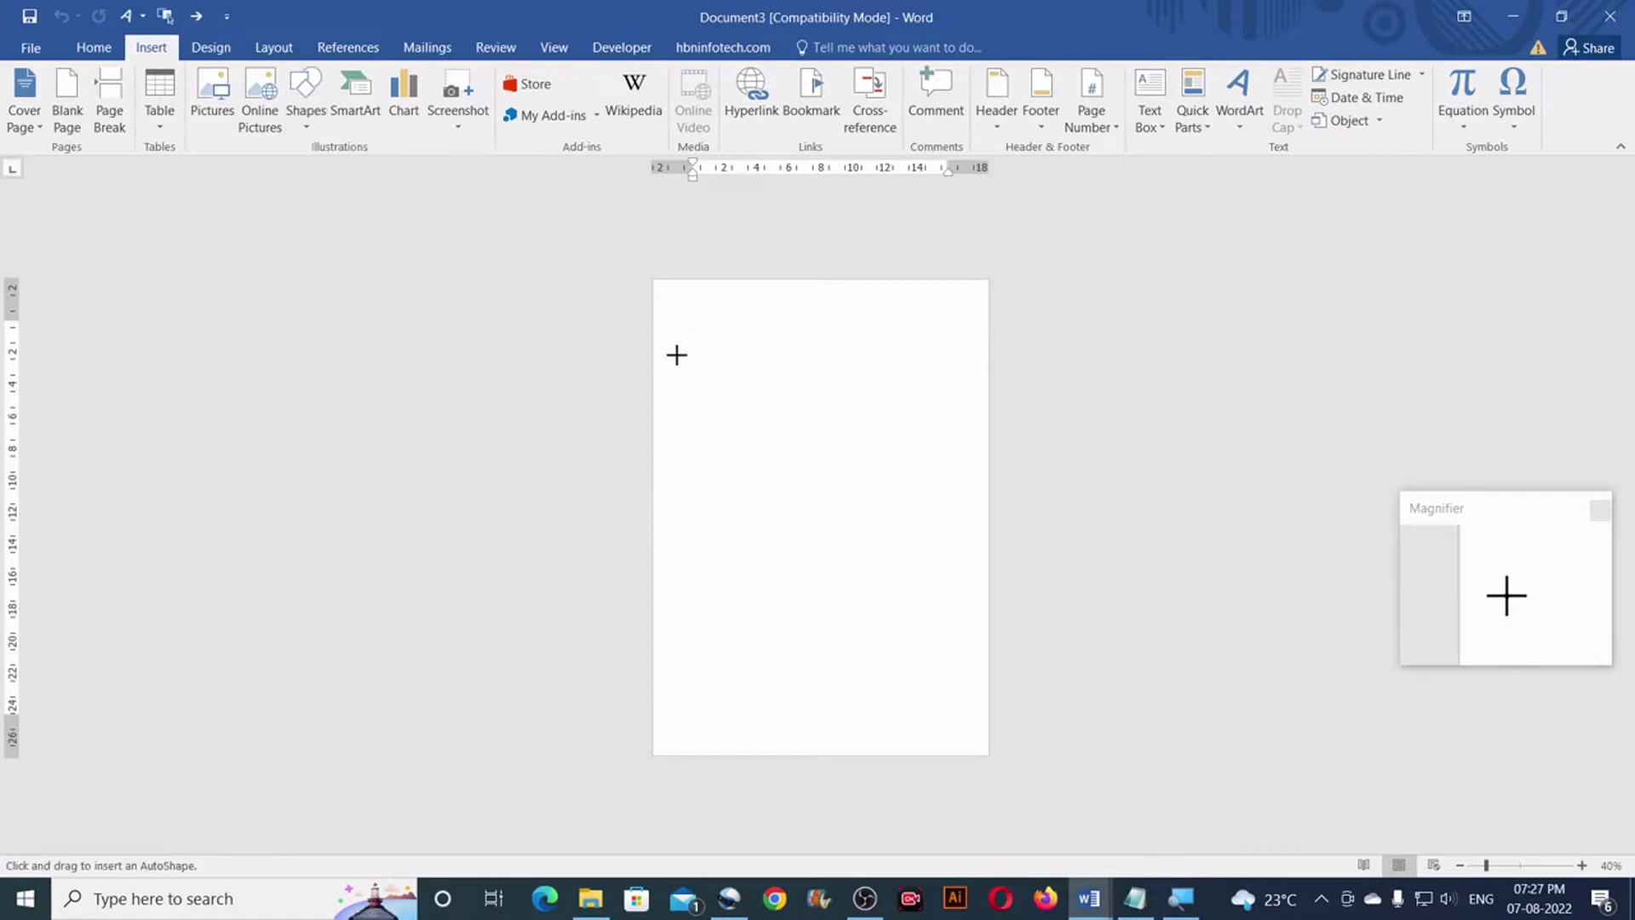
{"action": "left_click_drag", "start_coordinate": [675, 357], "coordinate": [1037, 366]}
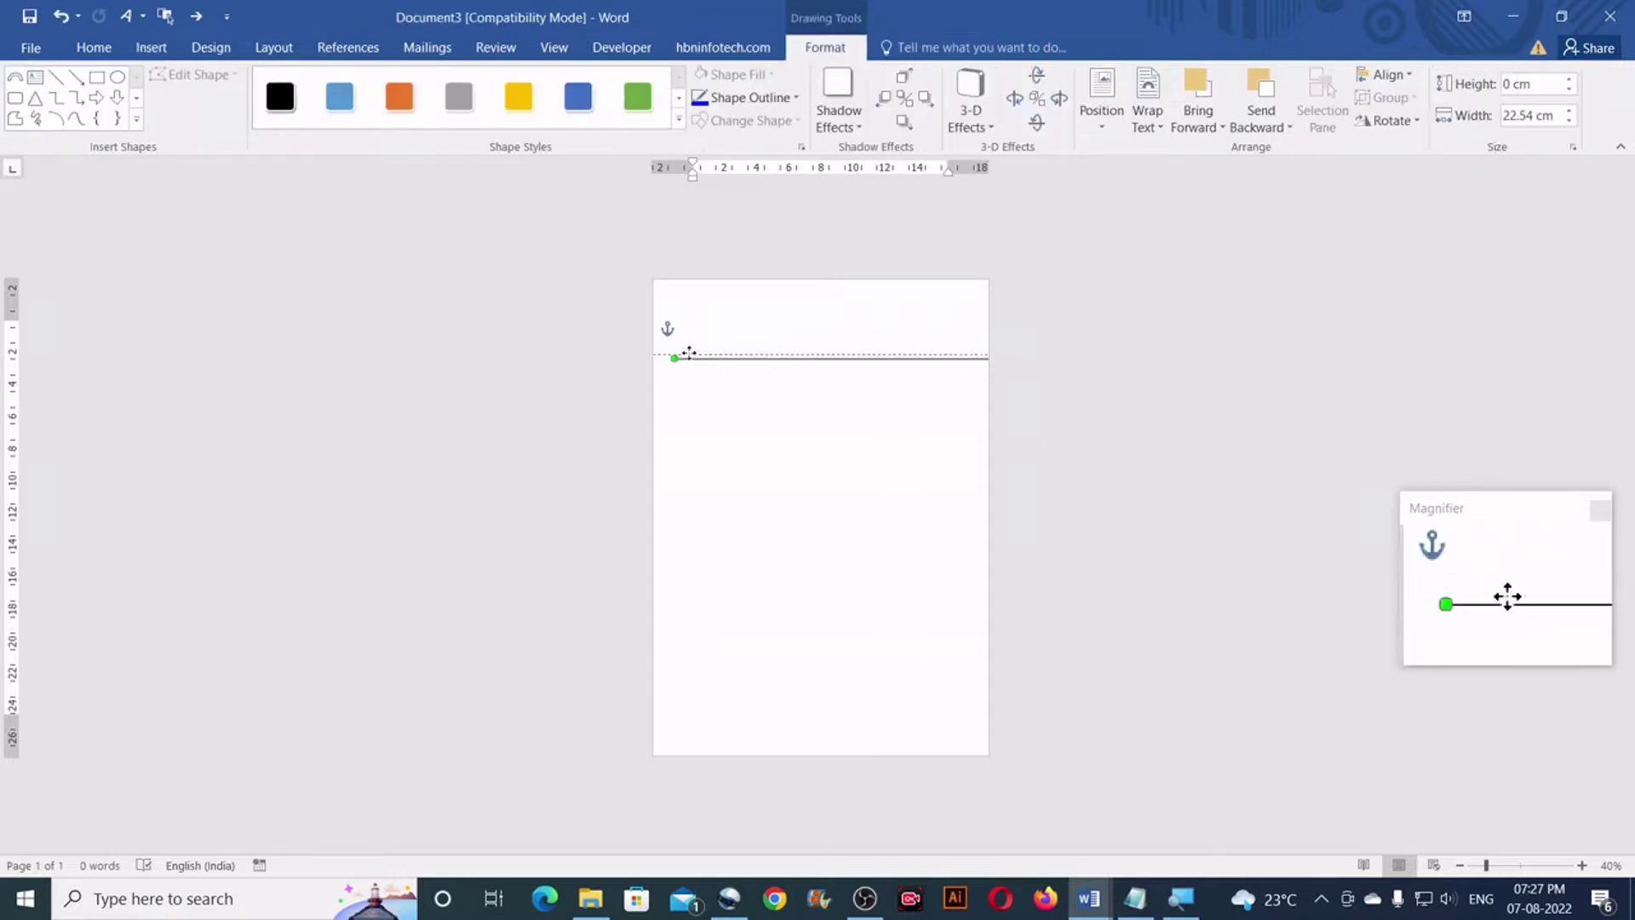
{"action": "mouse_move", "coordinate": [737, 358]}
{"action": "left_mouse_down"}
{"action": "mouse_move", "coordinate": [752, 344]}
{"action": "mouse_move", "coordinate": [727, 348]}
{"action": "left_mouse_up"}
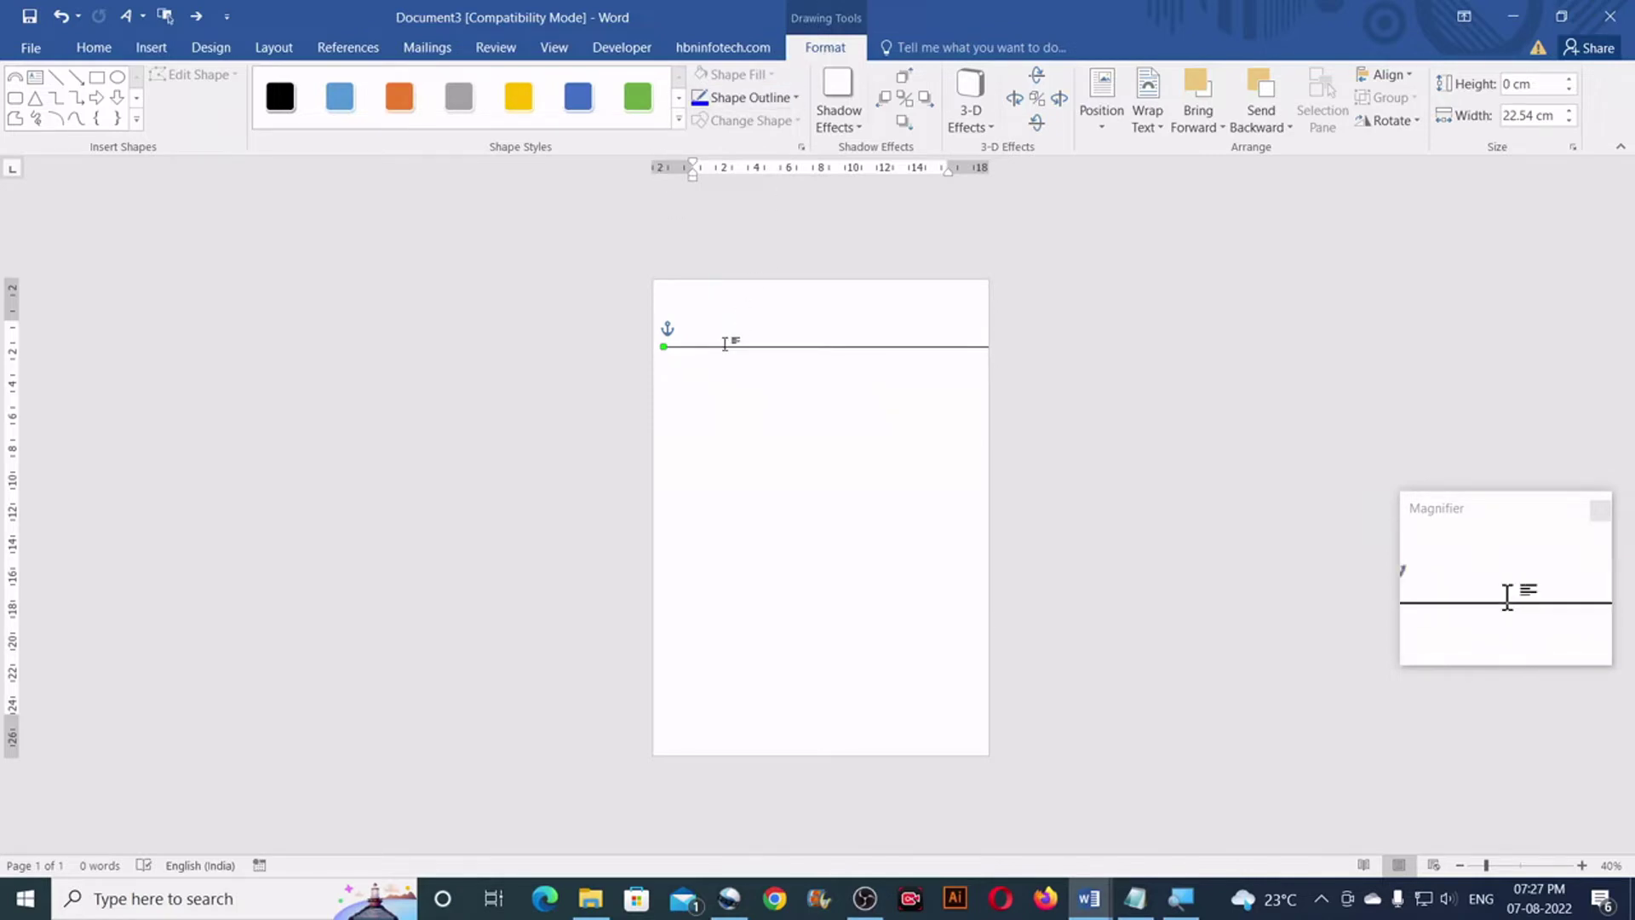
Step: Set the line's outline weight to 20 pt in the Format AutoShape dialog
{"action": "left_click", "coordinate": [787, 99]}
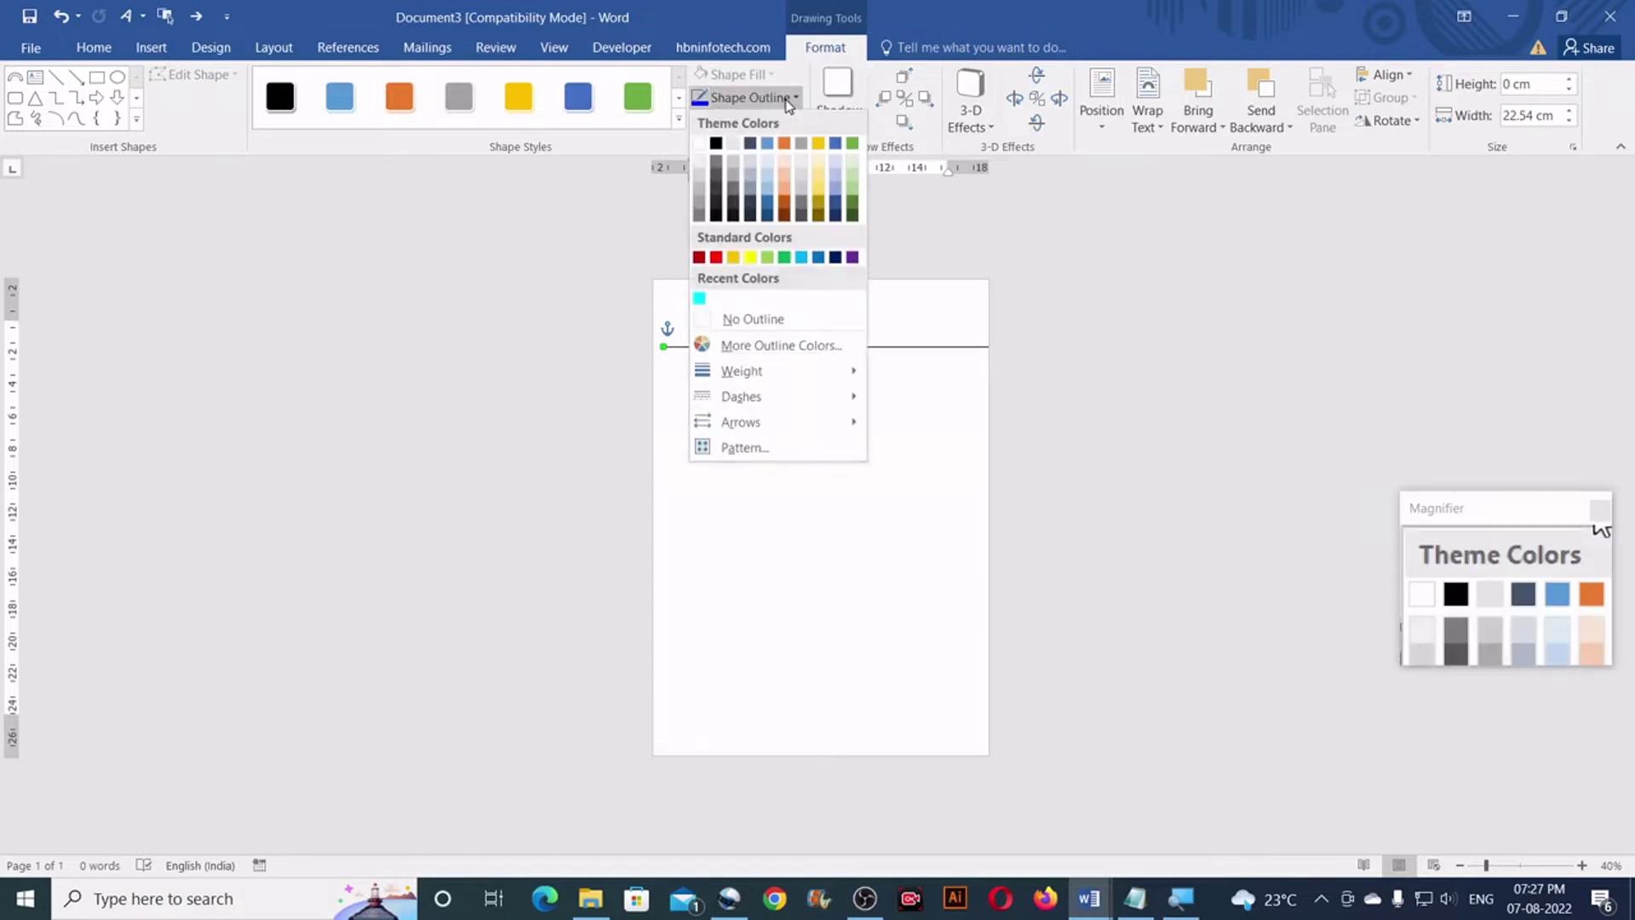
{"action": "mouse_move", "coordinate": [747, 381]}
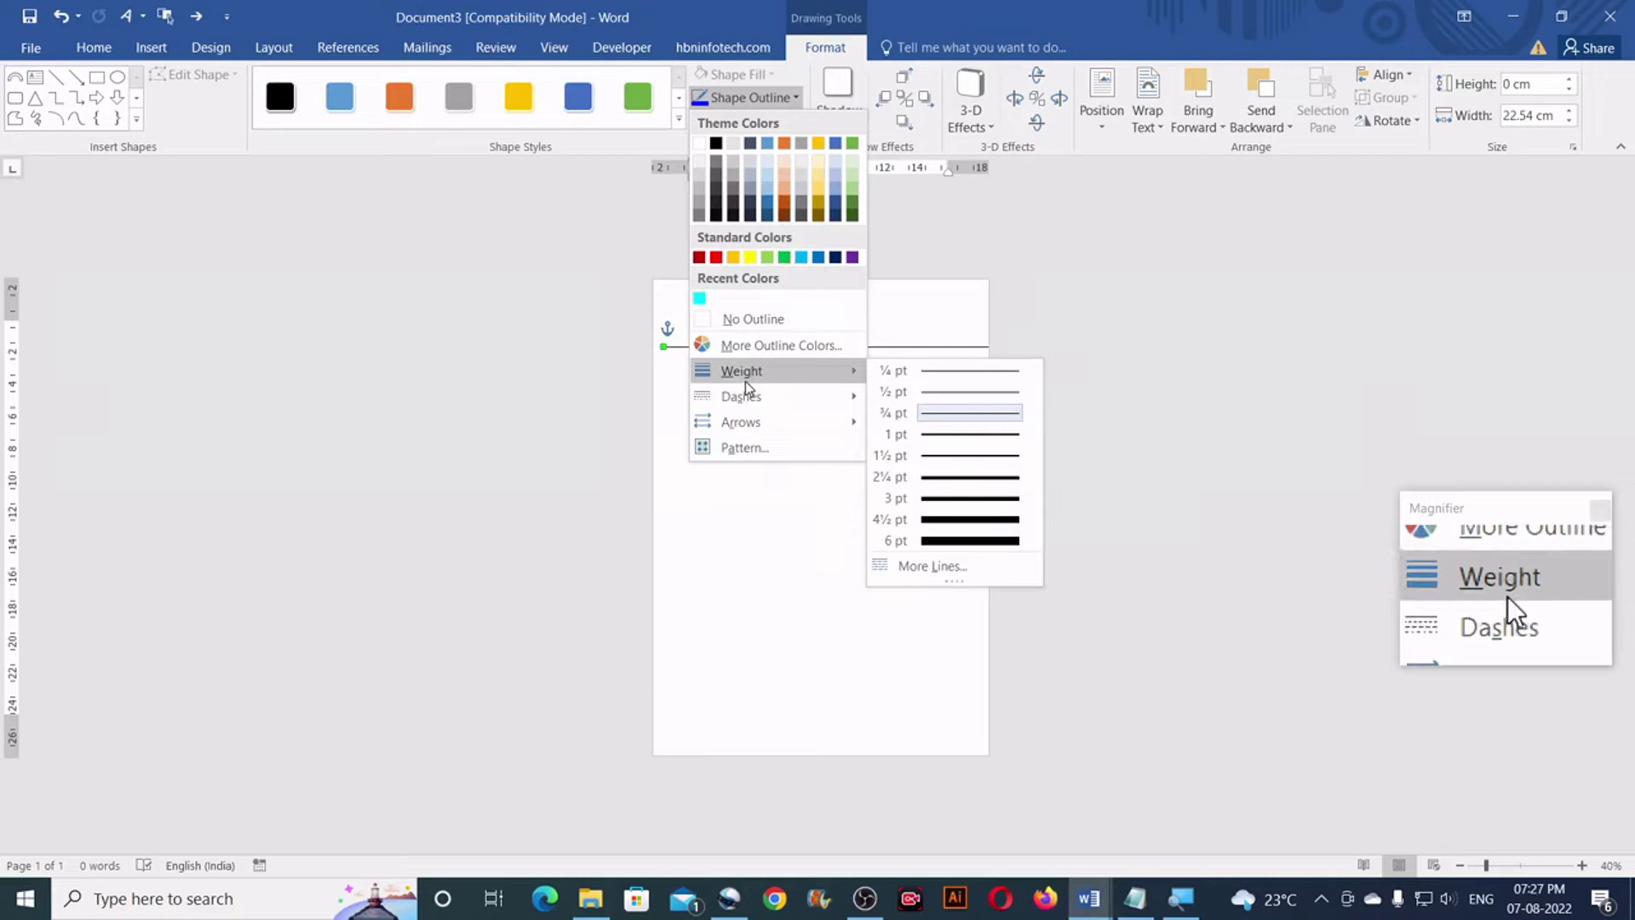
{"action": "left_click", "coordinate": [934, 567]}
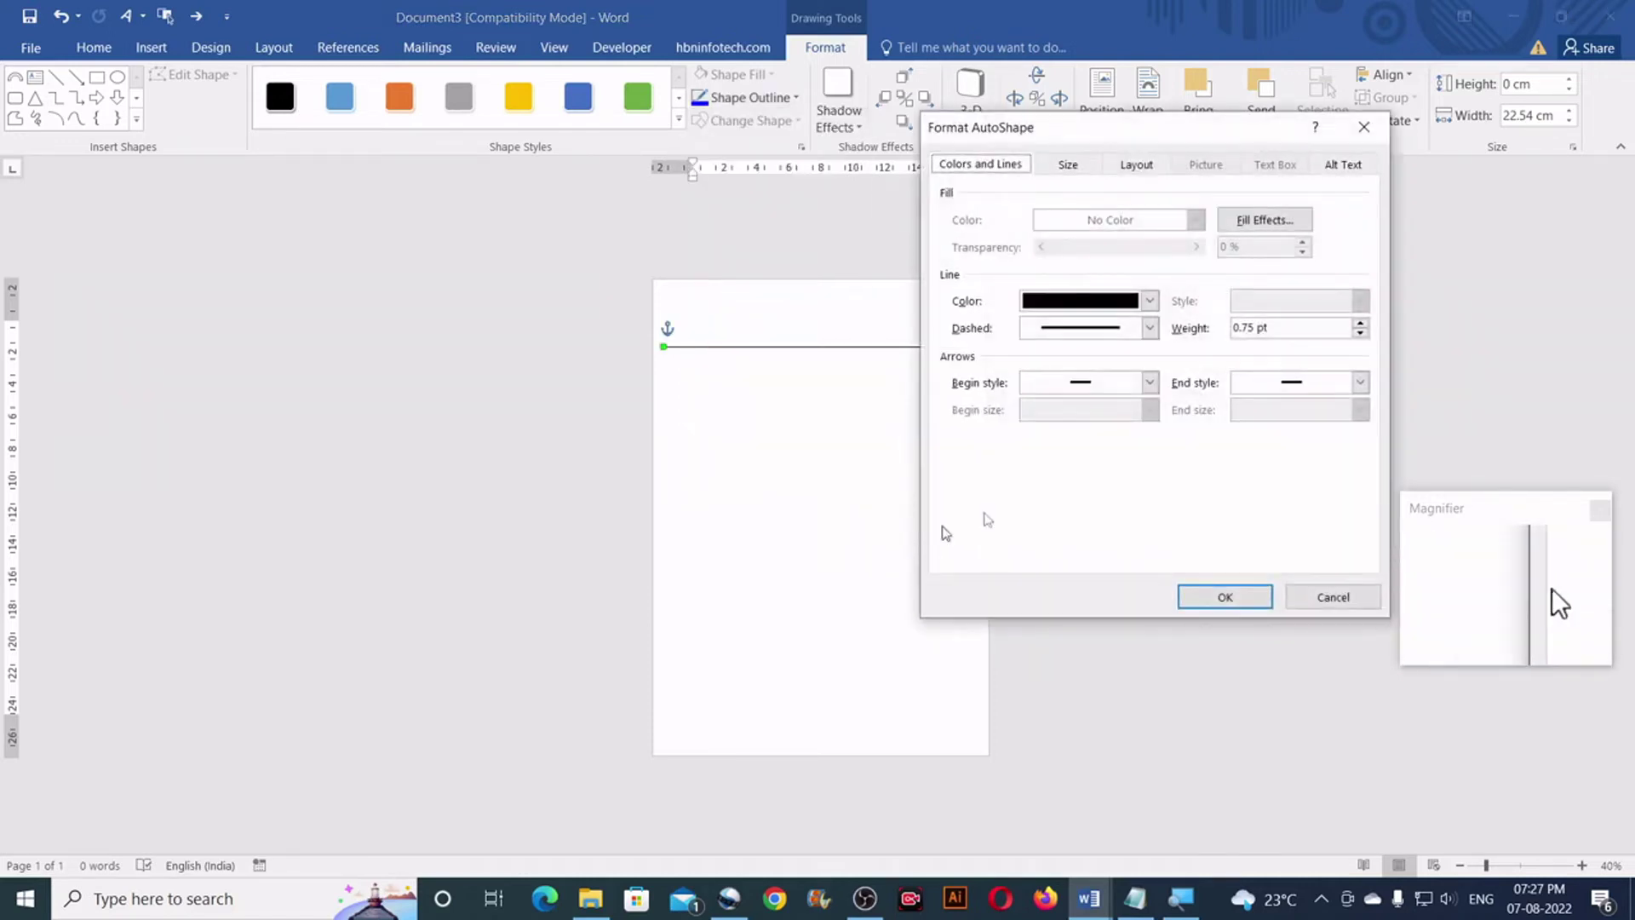
{"action": "left_click_drag", "start_coordinate": [1292, 327], "coordinate": [1220, 318]}
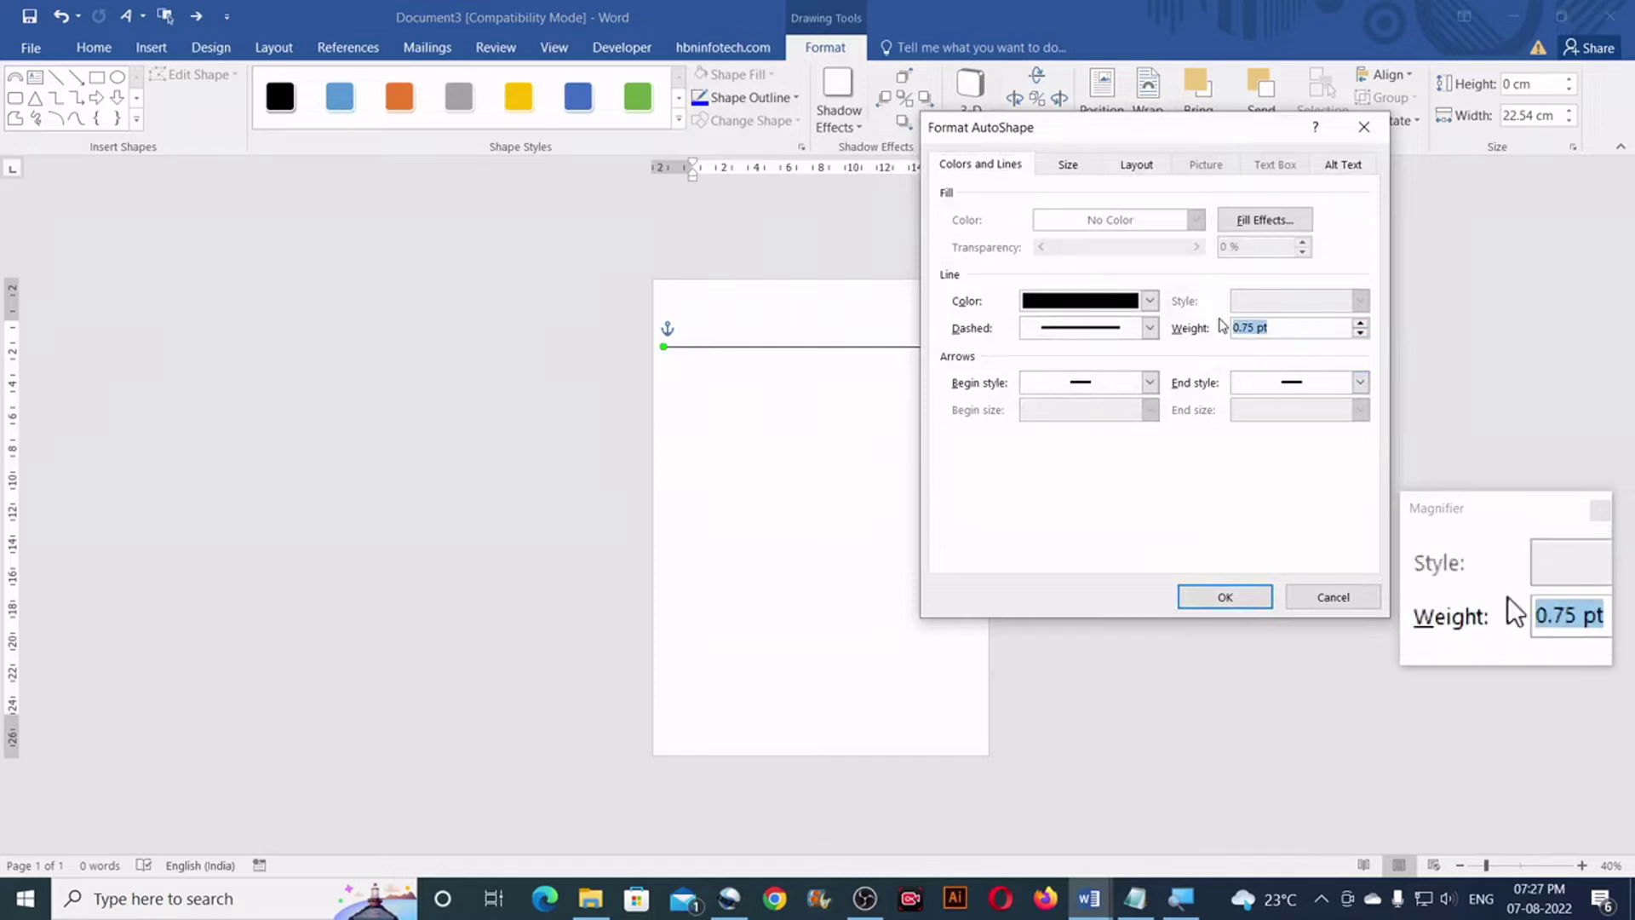
{"action": "type", "text": "20"}
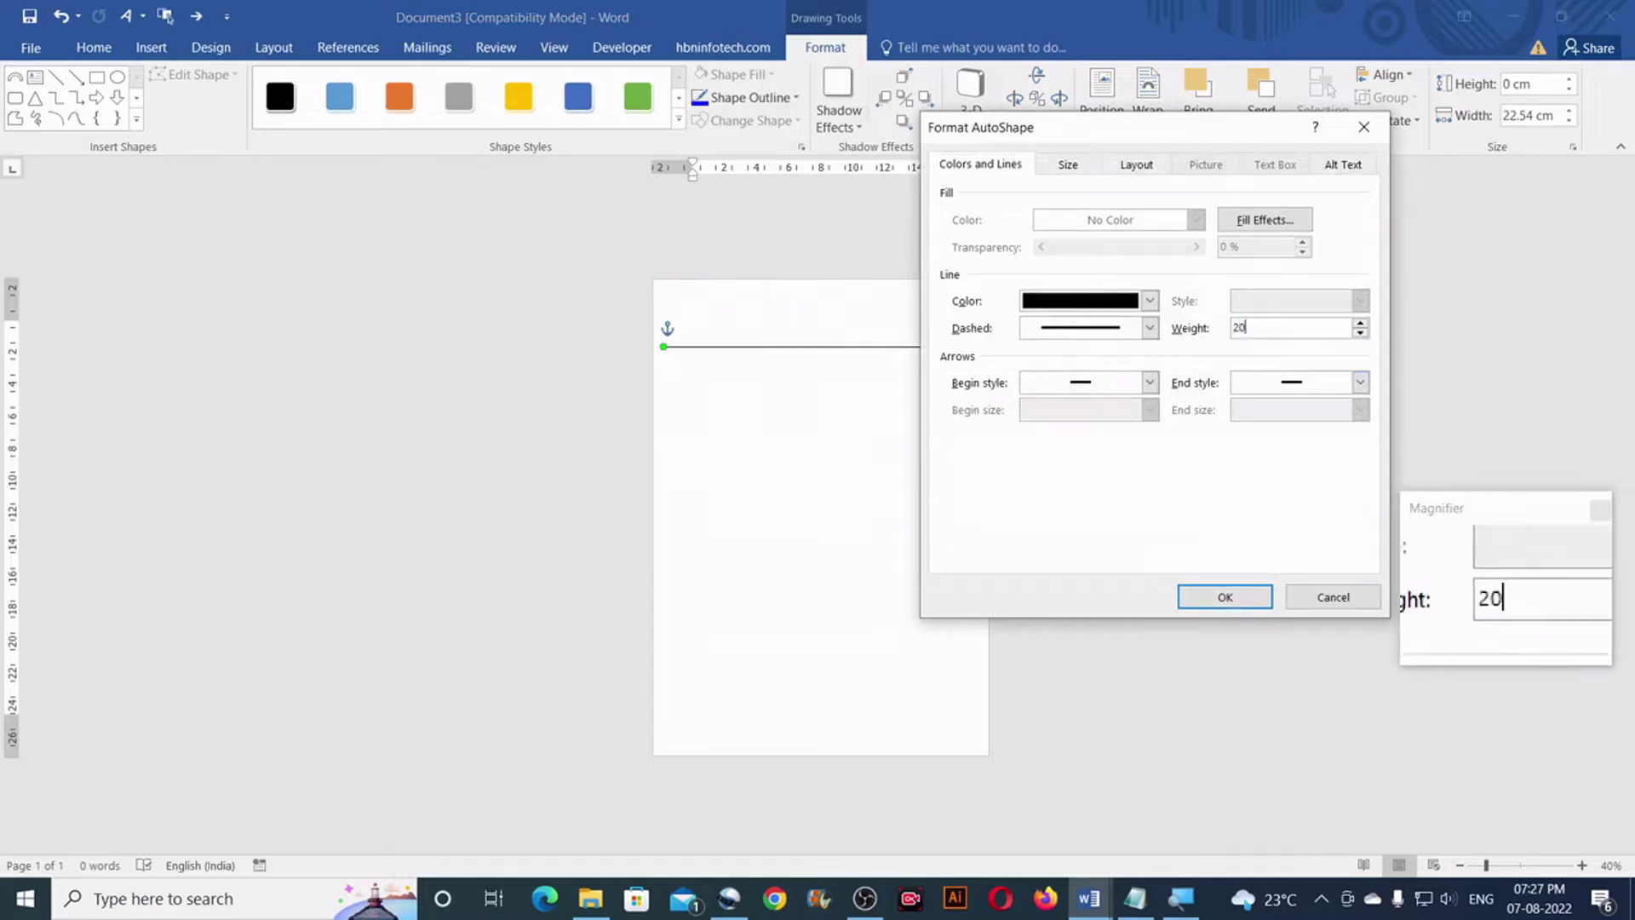
{"action": "left_click", "coordinate": [1224, 598]}
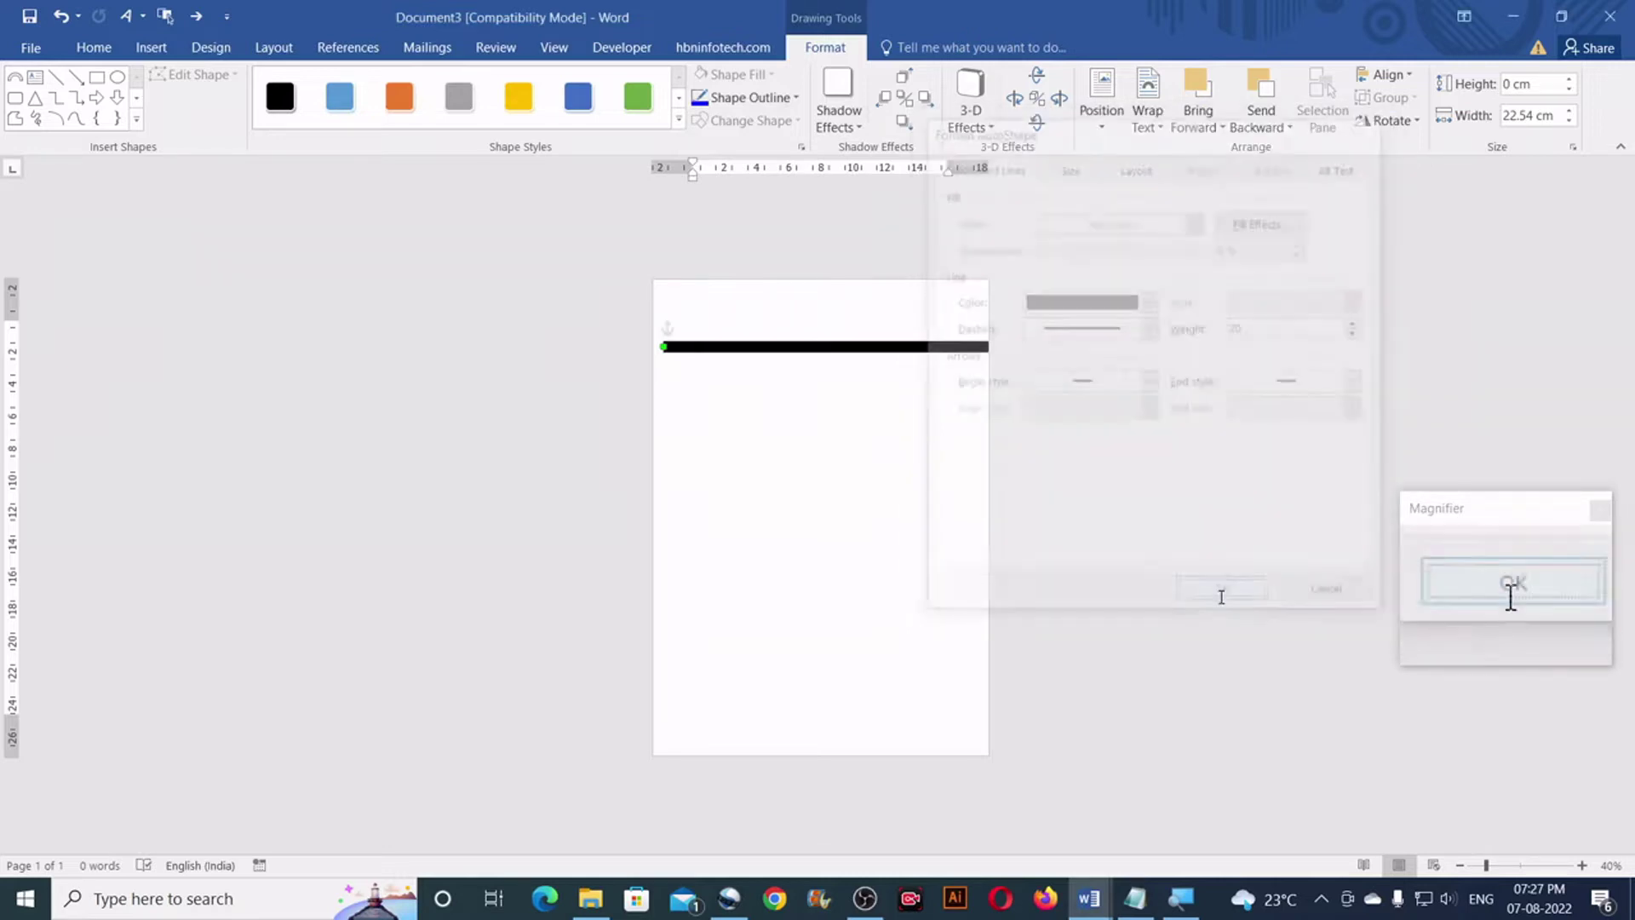
Step: Color the thick line Light Blue and give it the Round Dot dash style
{"action": "left_click", "coordinate": [765, 102]}
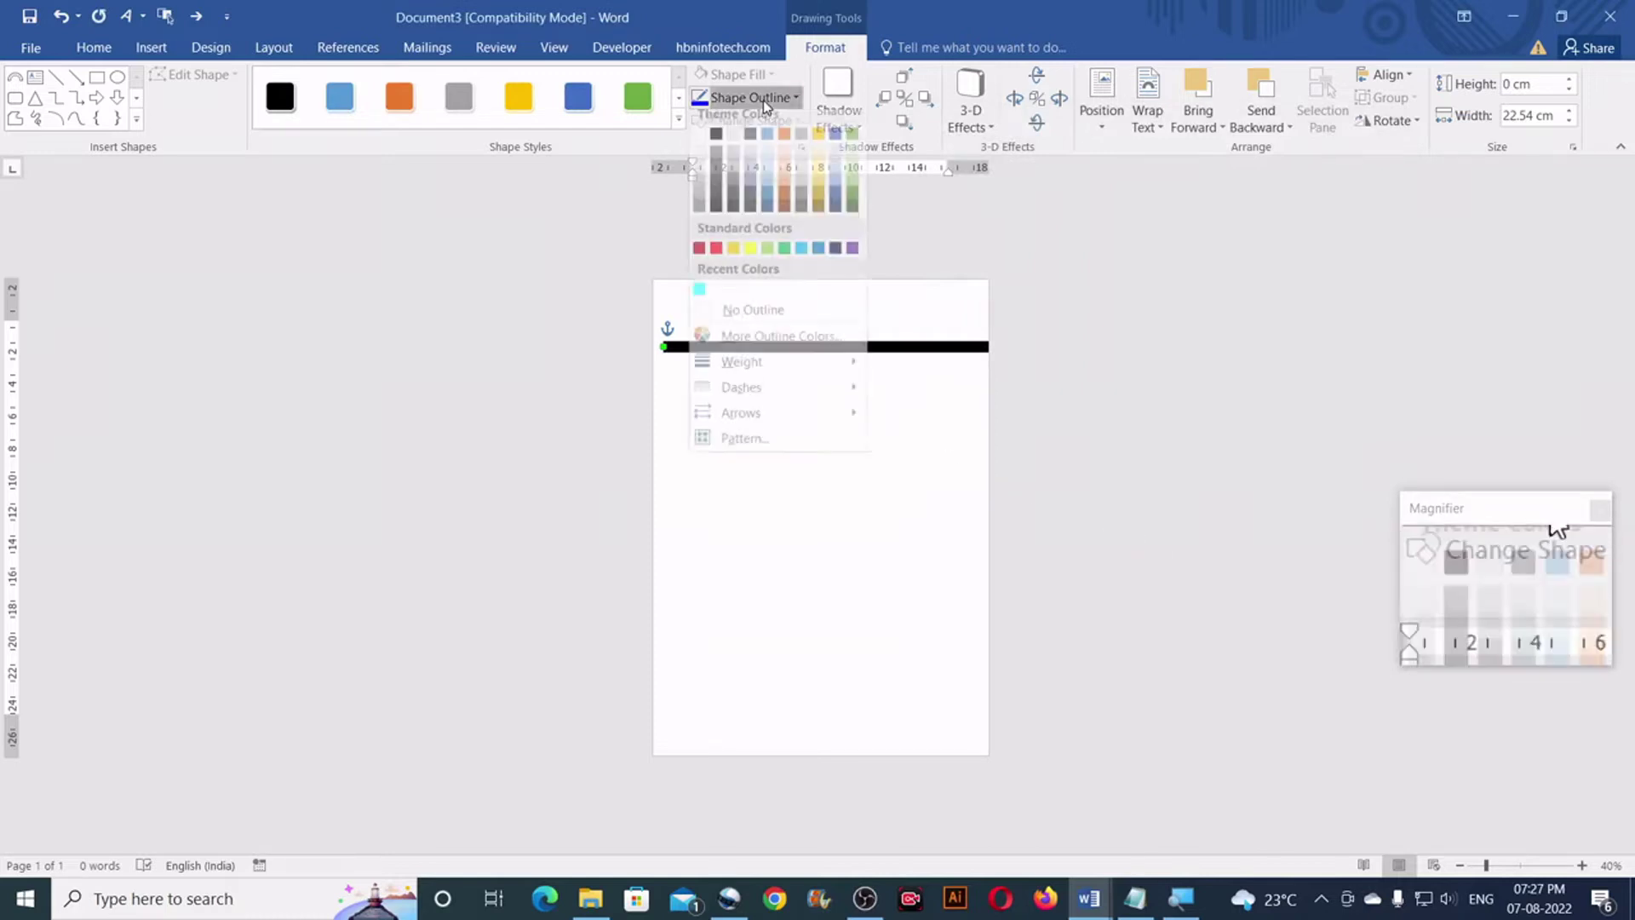
{"action": "left_click", "coordinate": [801, 257]}
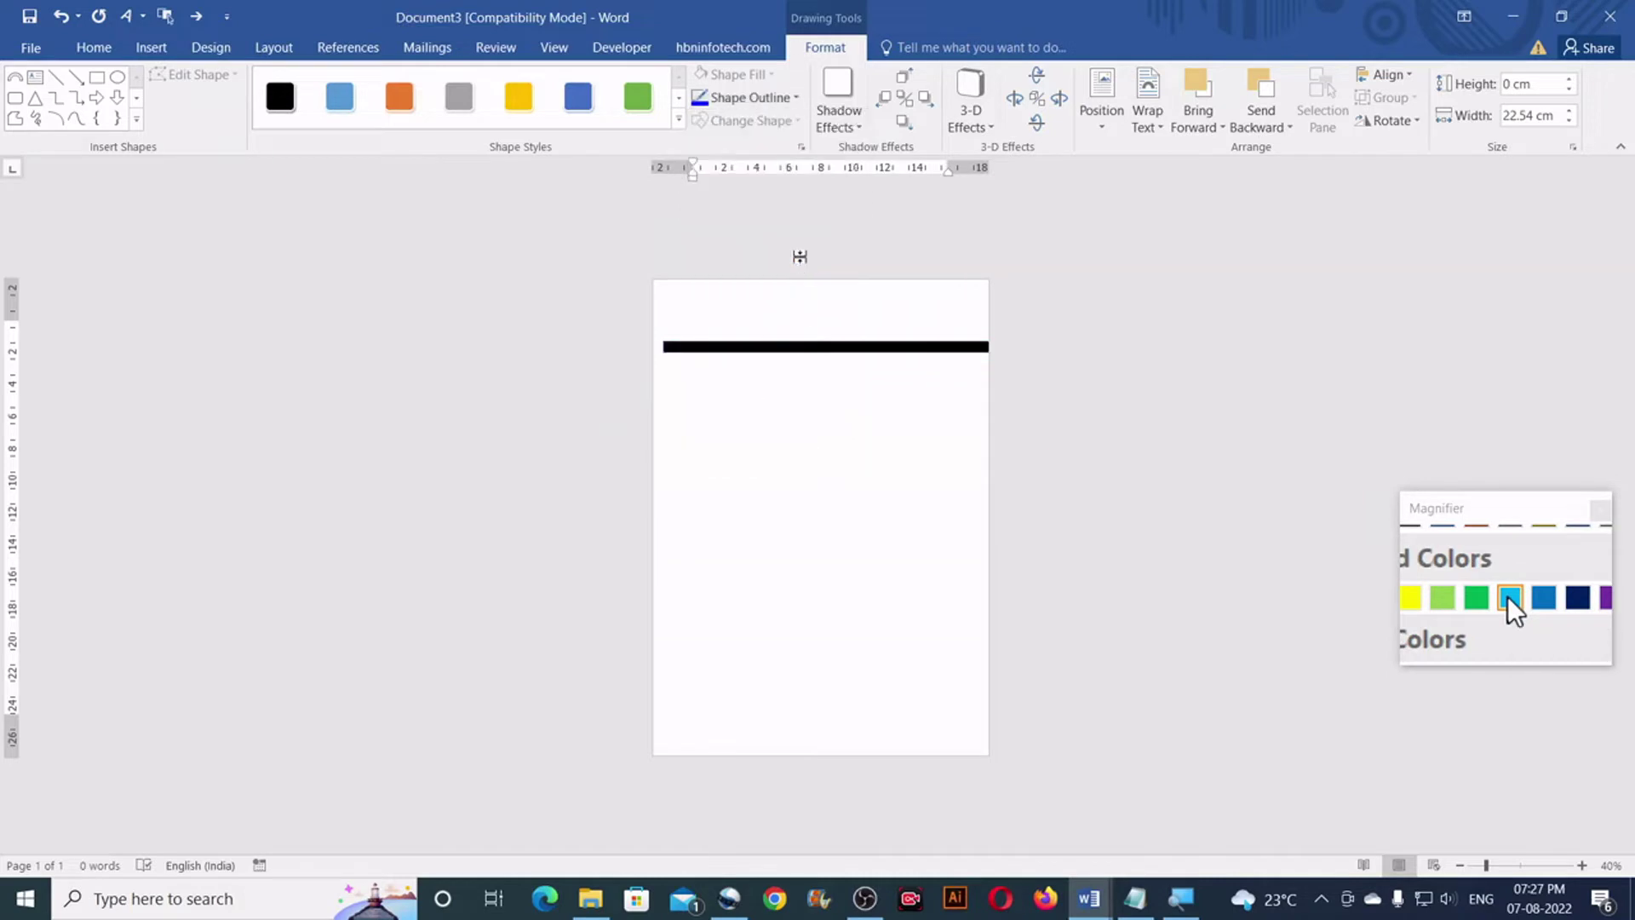
{"action": "left_click", "coordinate": [791, 102]}
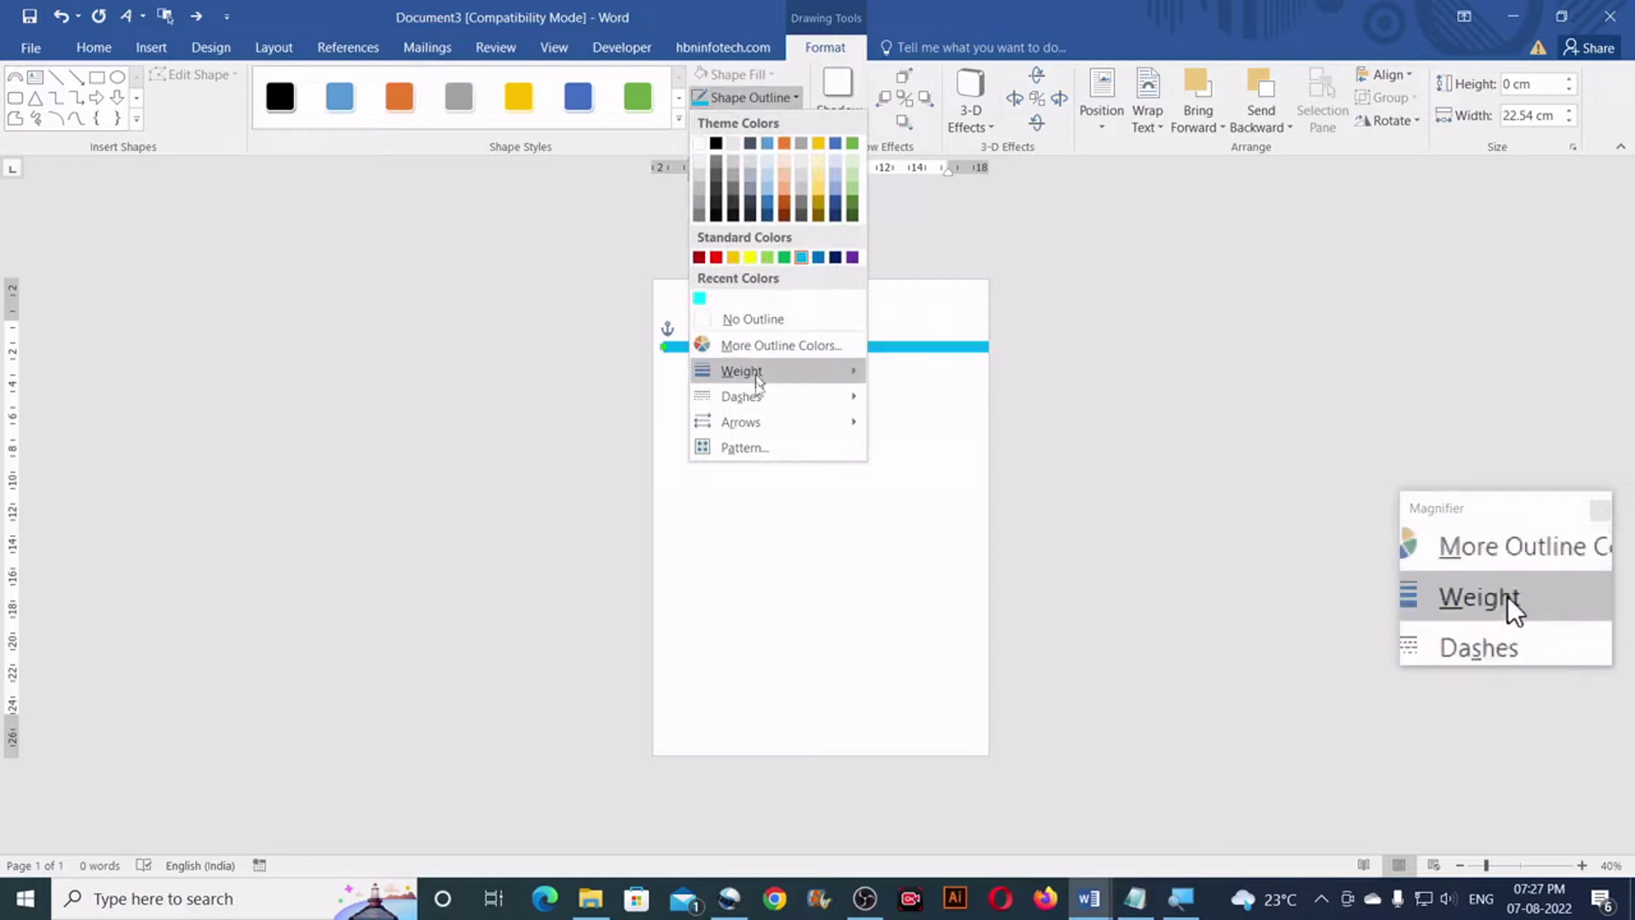
{"action": "mouse_move", "coordinate": [756, 401]}
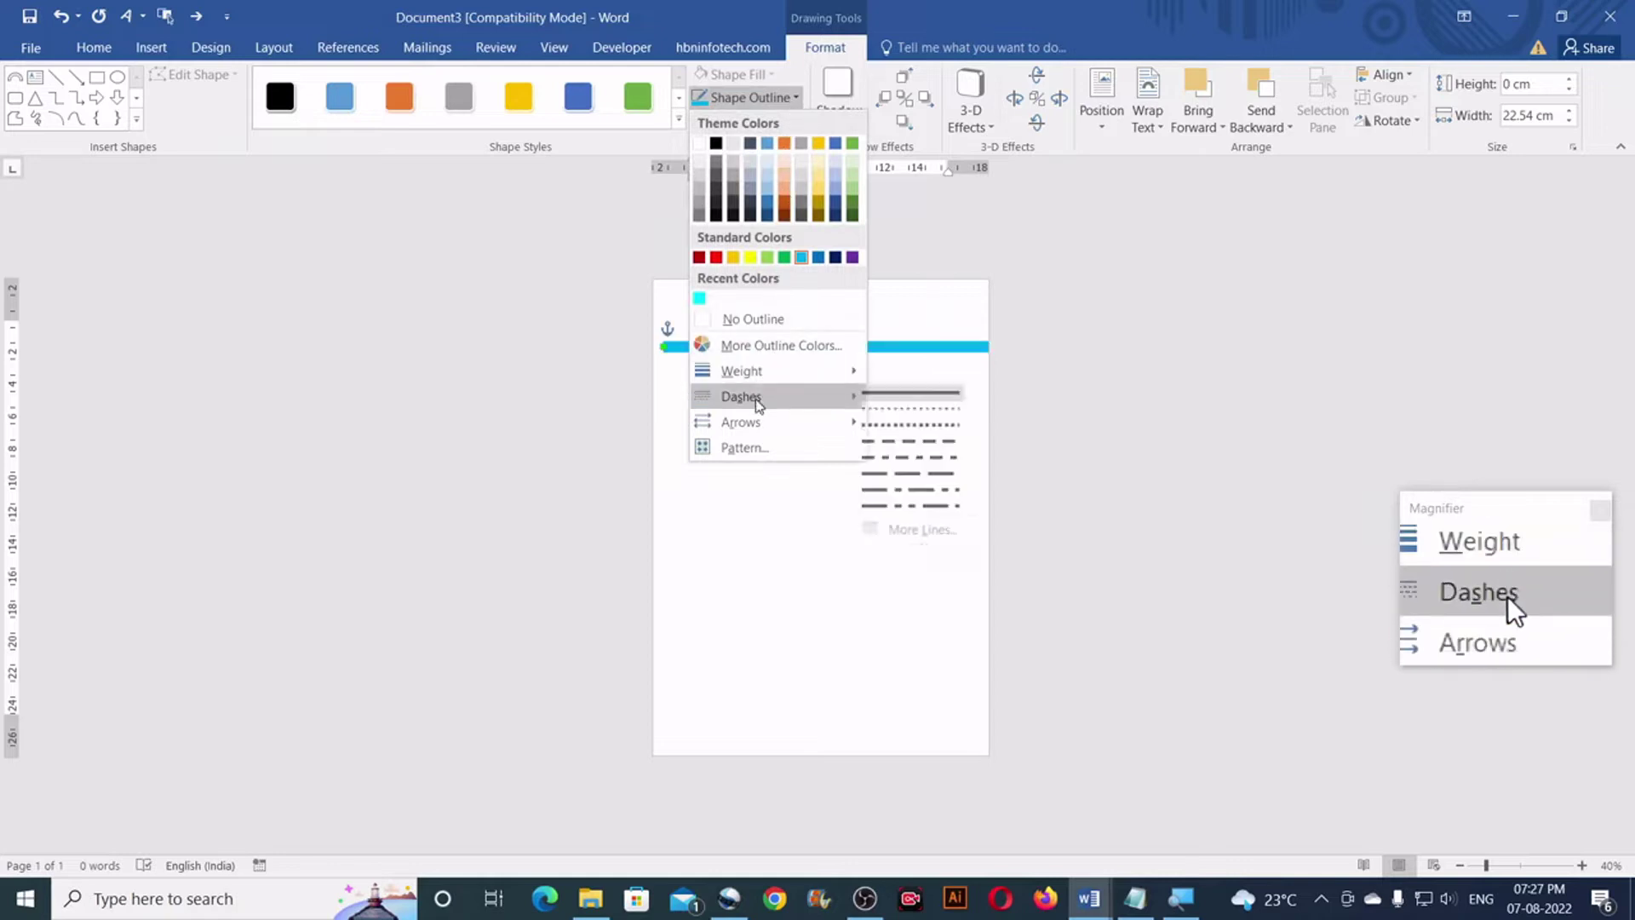
{"action": "left_click", "coordinate": [895, 415]}
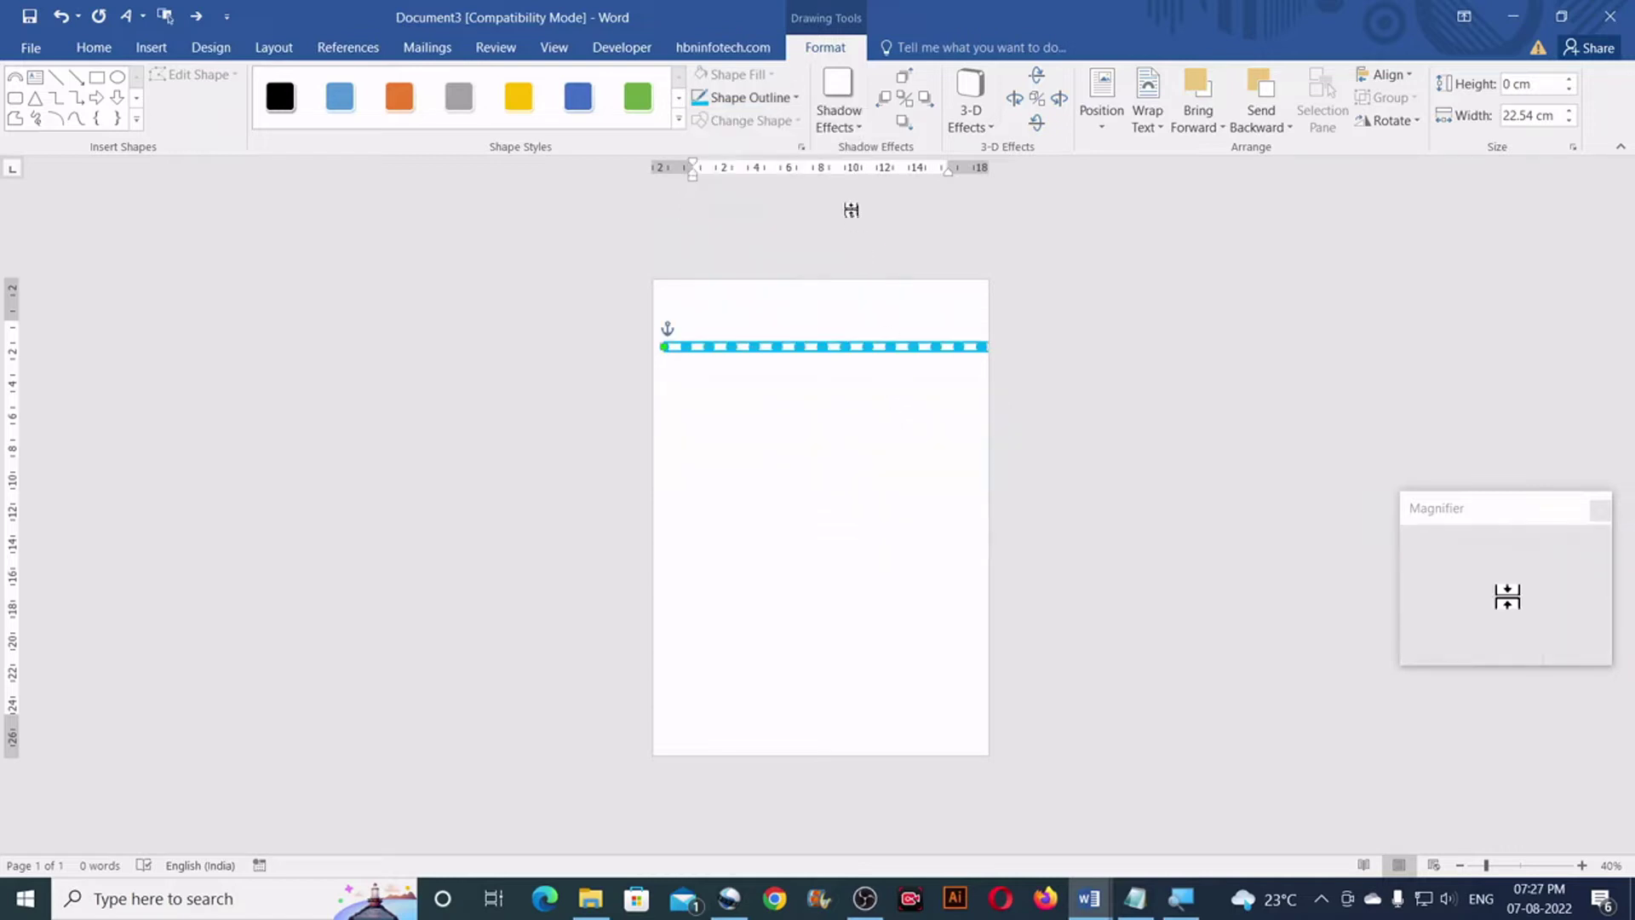
{"action": "left_click", "coordinate": [793, 99]}
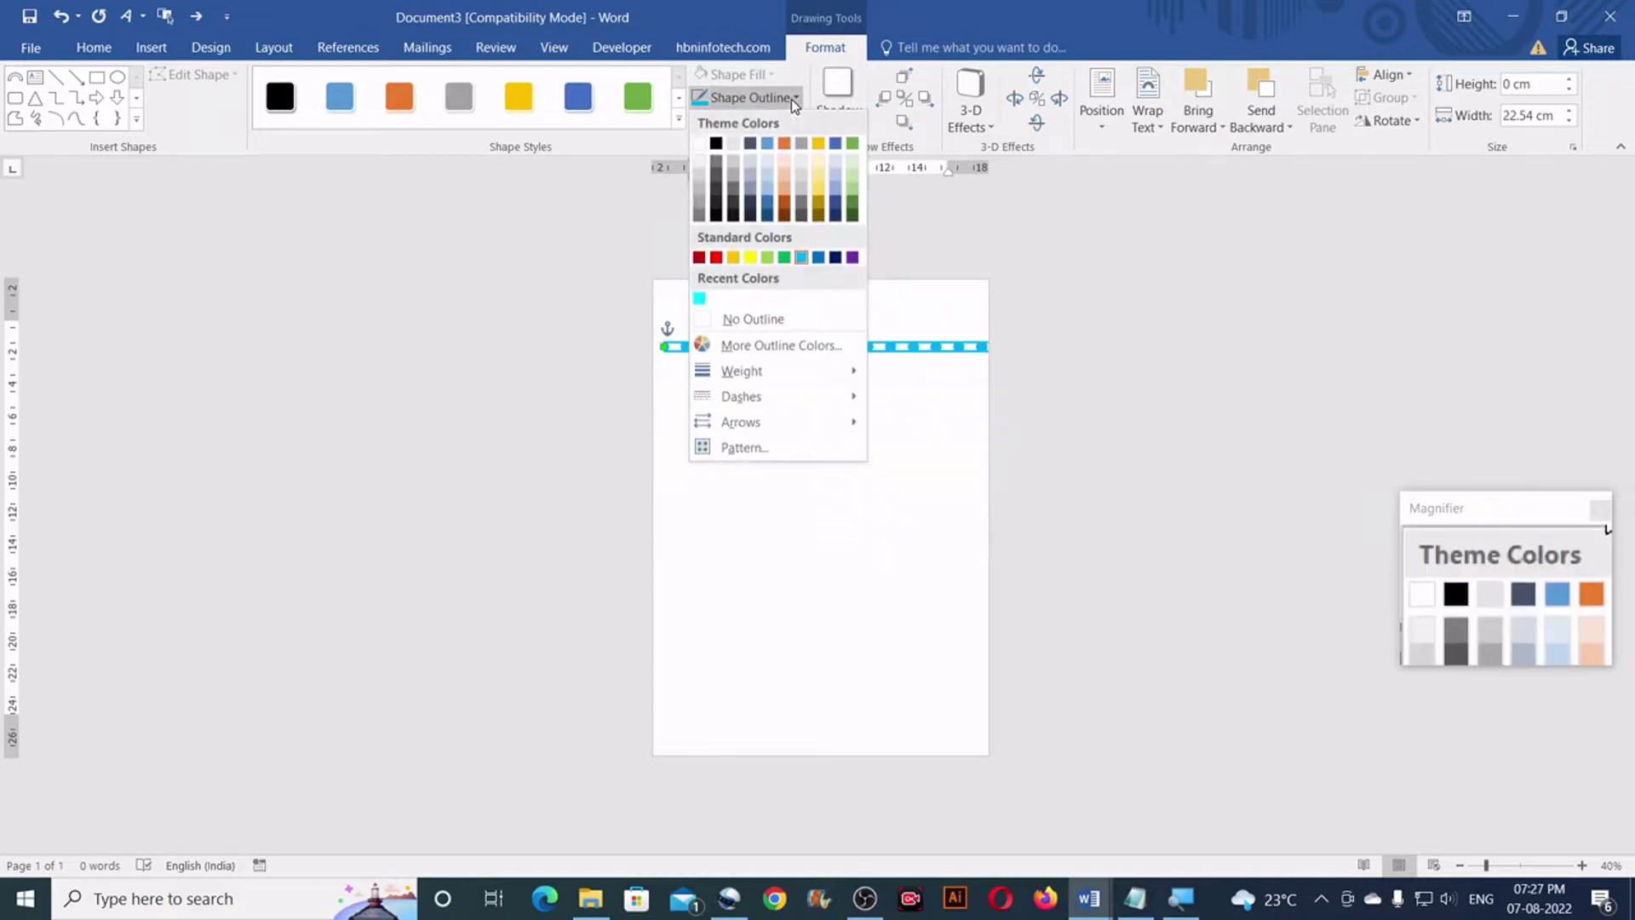
Step: Give the light-blue outline 65% transparency in More Outline Colors and drag the line to the page top
{"action": "left_click", "coordinate": [771, 348]}
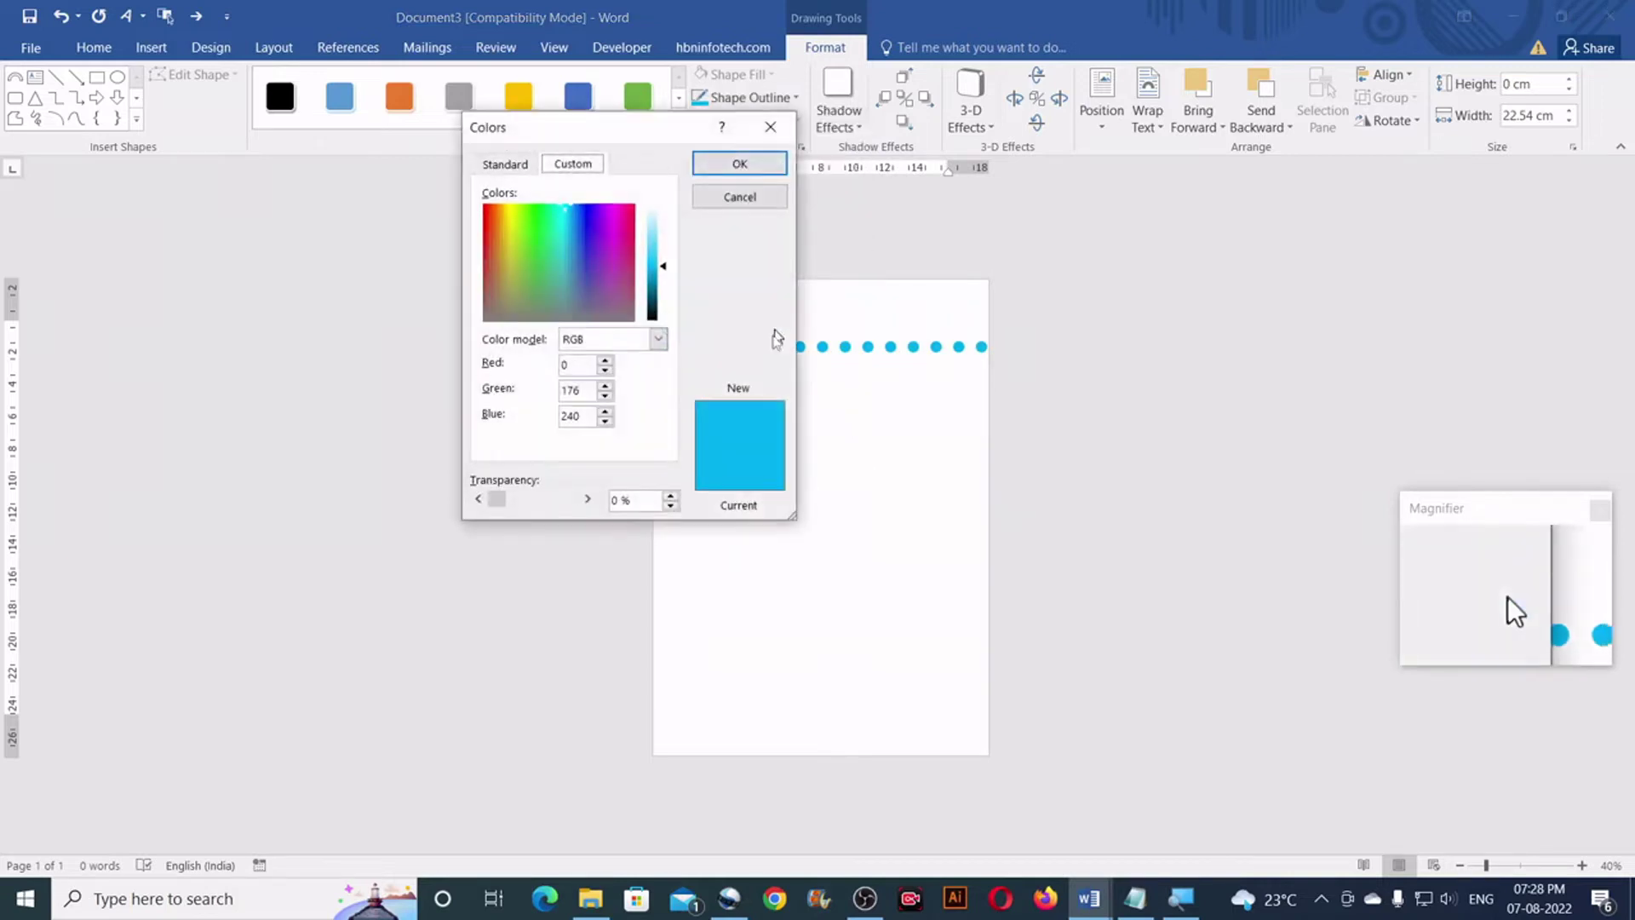
{"action": "left_click_drag", "start_coordinate": [635, 499], "coordinate": [608, 499]}
{"action": "type", "text": "65"}
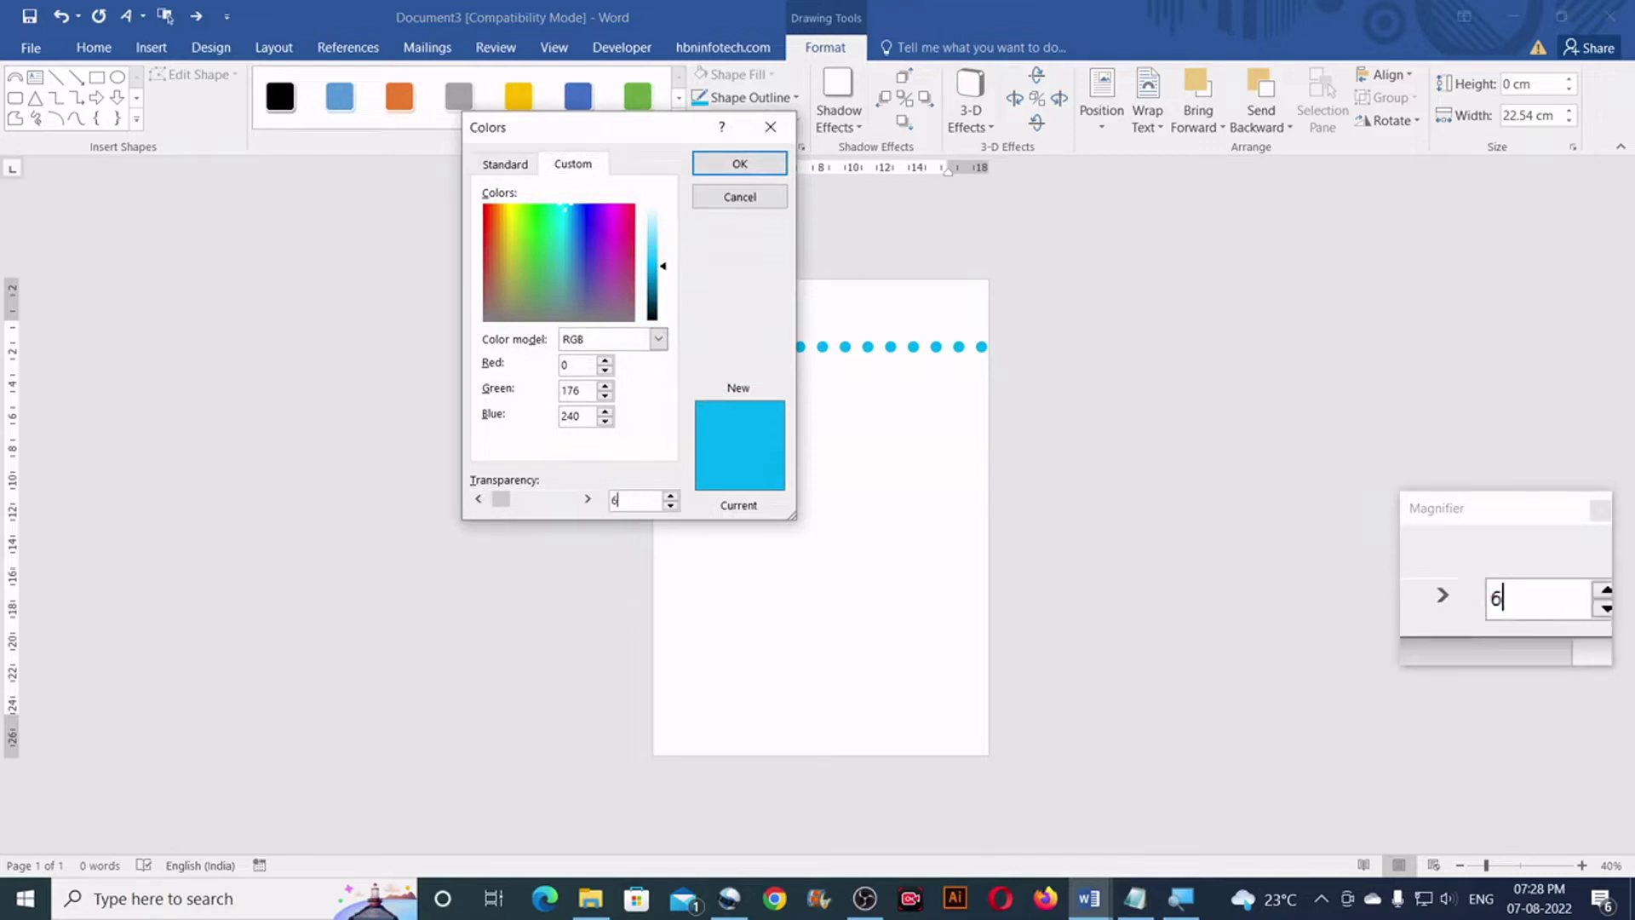
{"action": "left_click", "coordinate": [740, 164]}
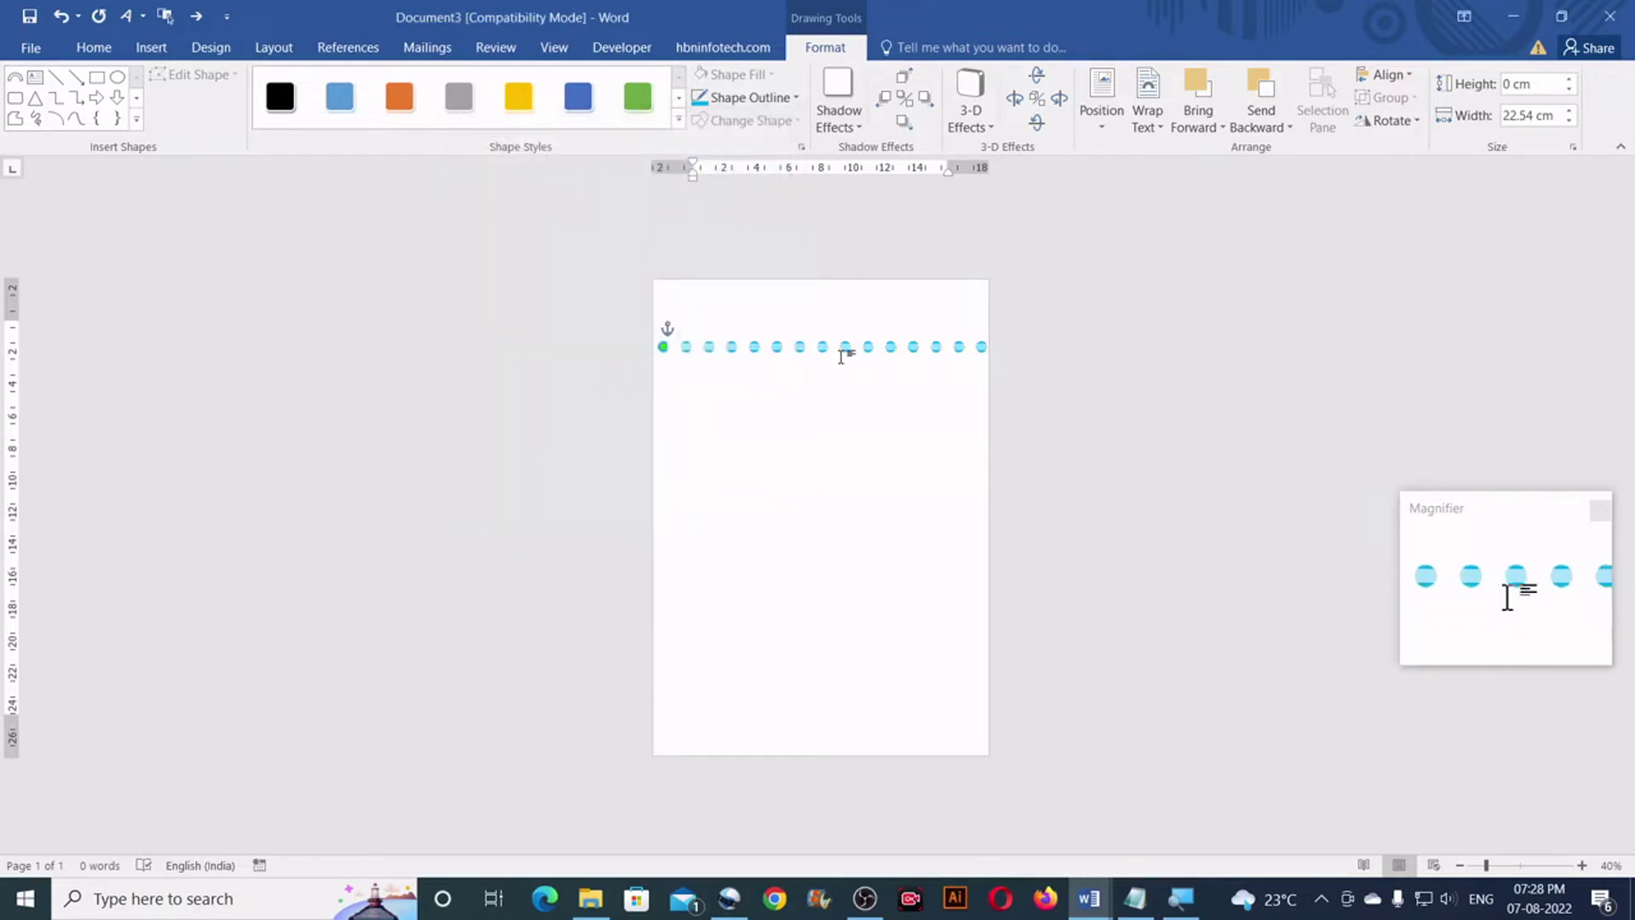
{"action": "left_click_drag", "start_coordinate": [843, 339], "coordinate": [836, 296]}
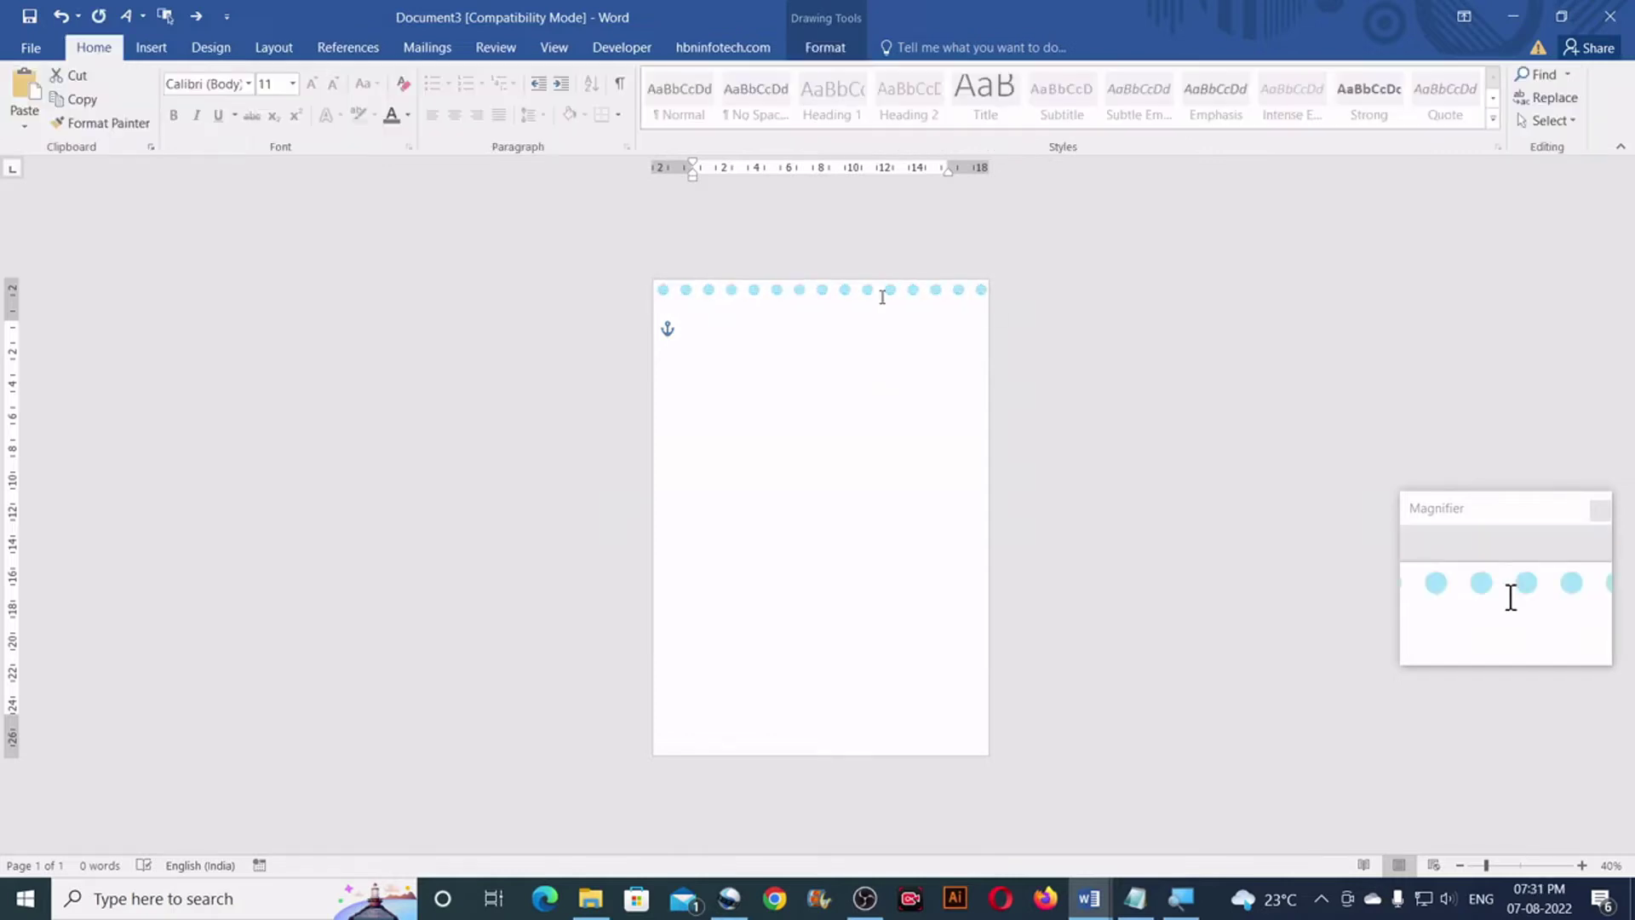
{"action": "left_click", "coordinate": [857, 370]}
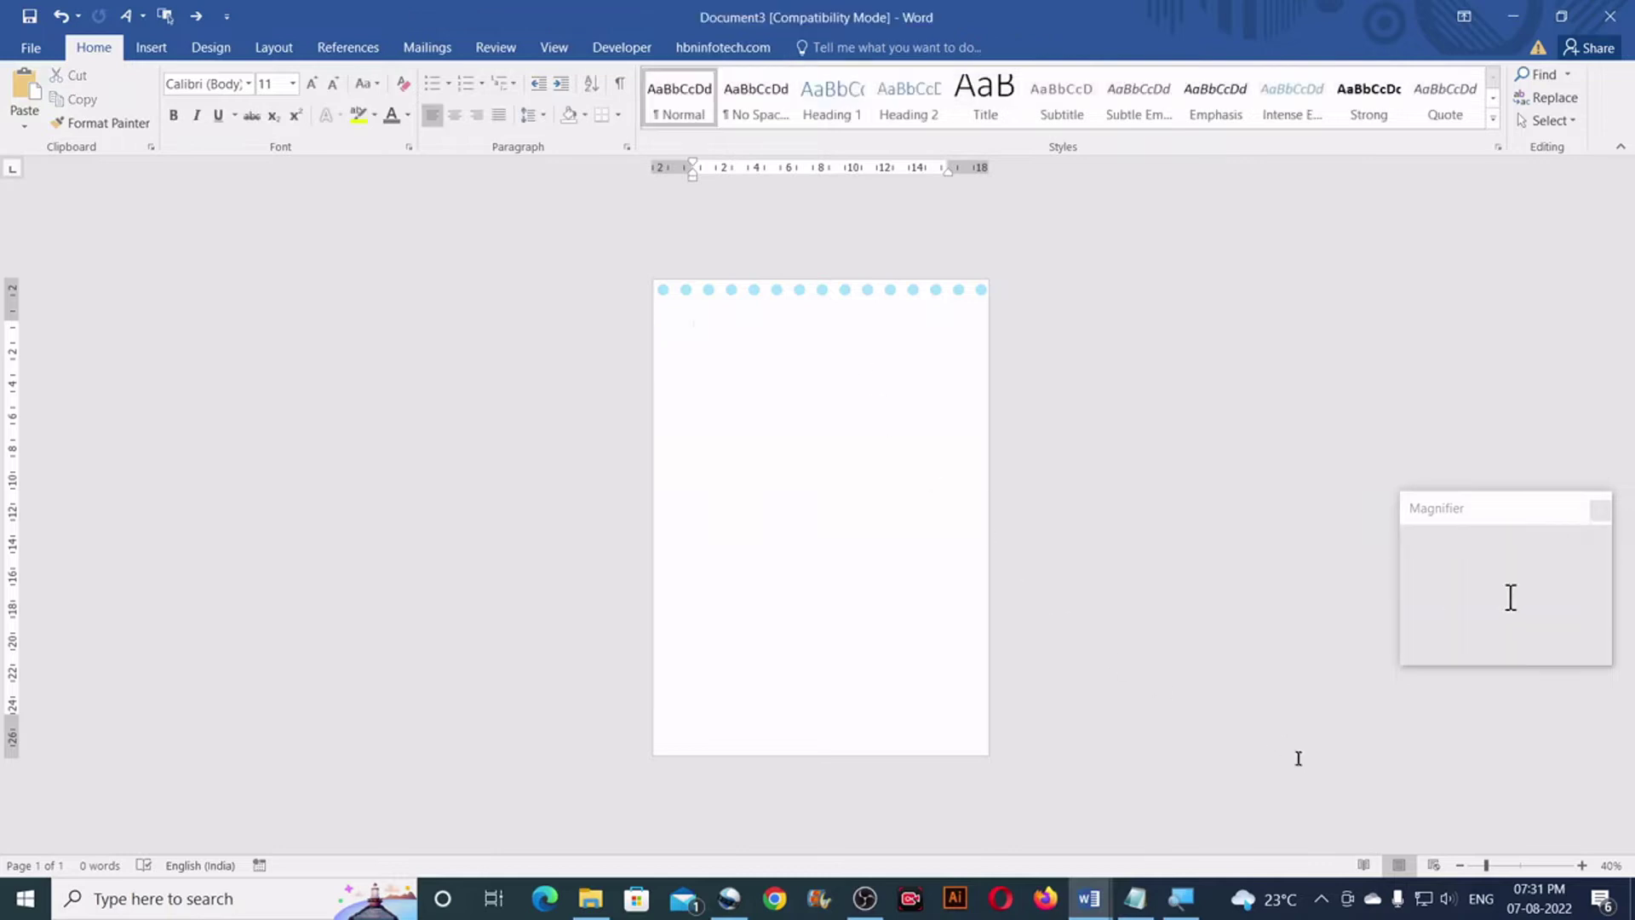
{"action": "left_click", "coordinate": [1584, 865]}
{"action": "left_click", "coordinate": [1584, 865]}
{"action": "left_click", "coordinate": [1584, 865]}
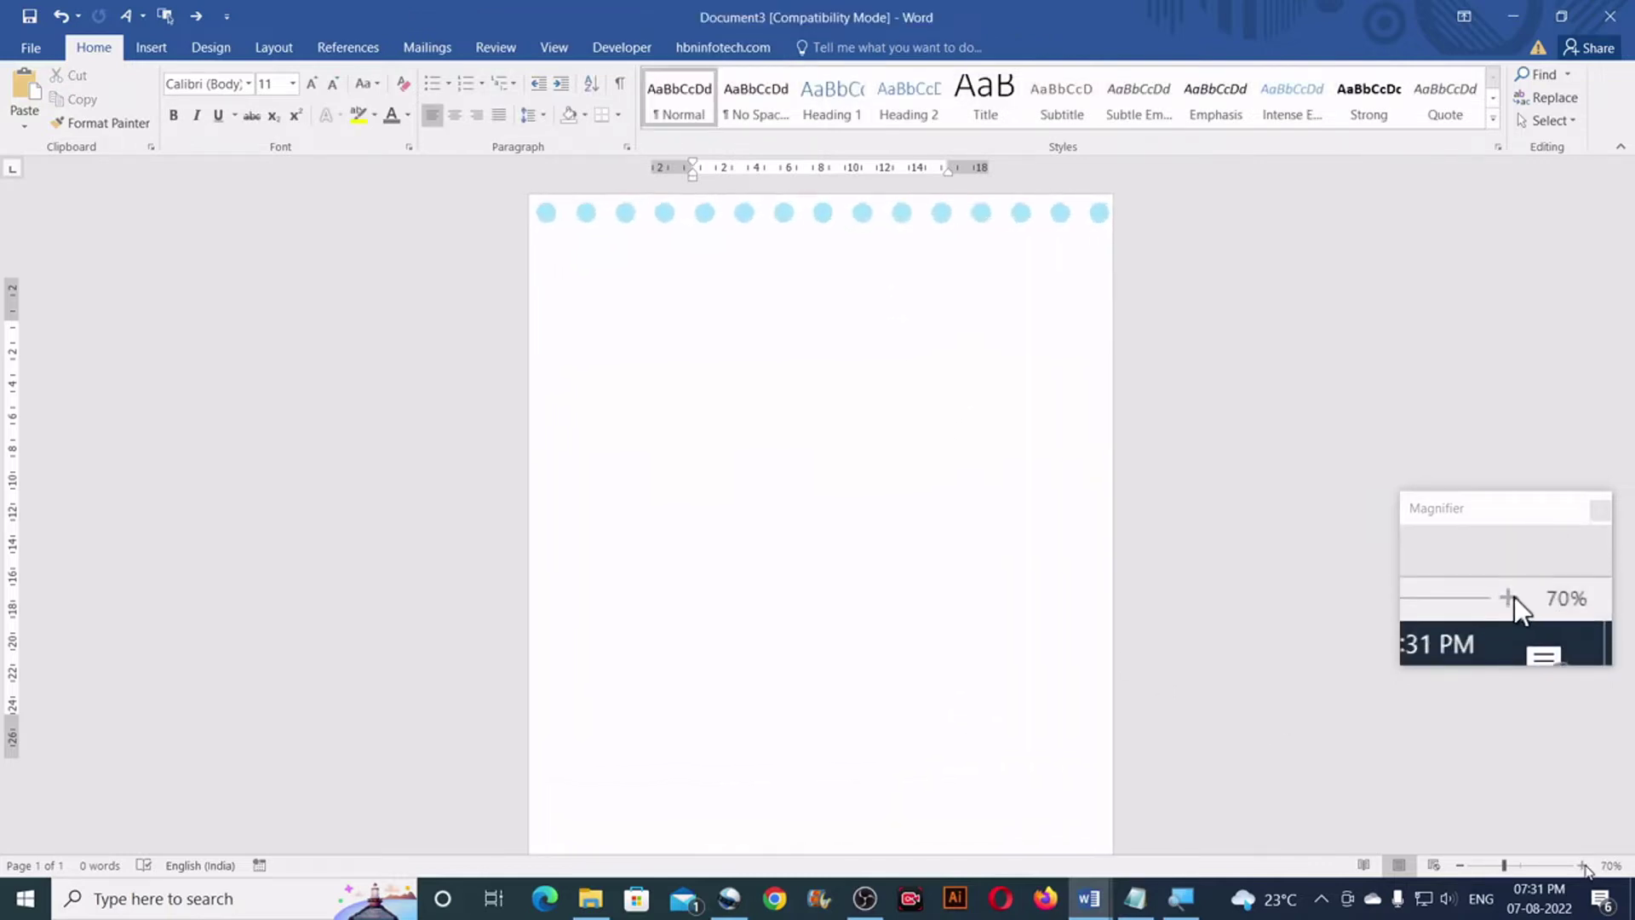
{"action": "left_click", "coordinate": [1584, 865]}
{"action": "left_click", "coordinate": [1583, 865]}
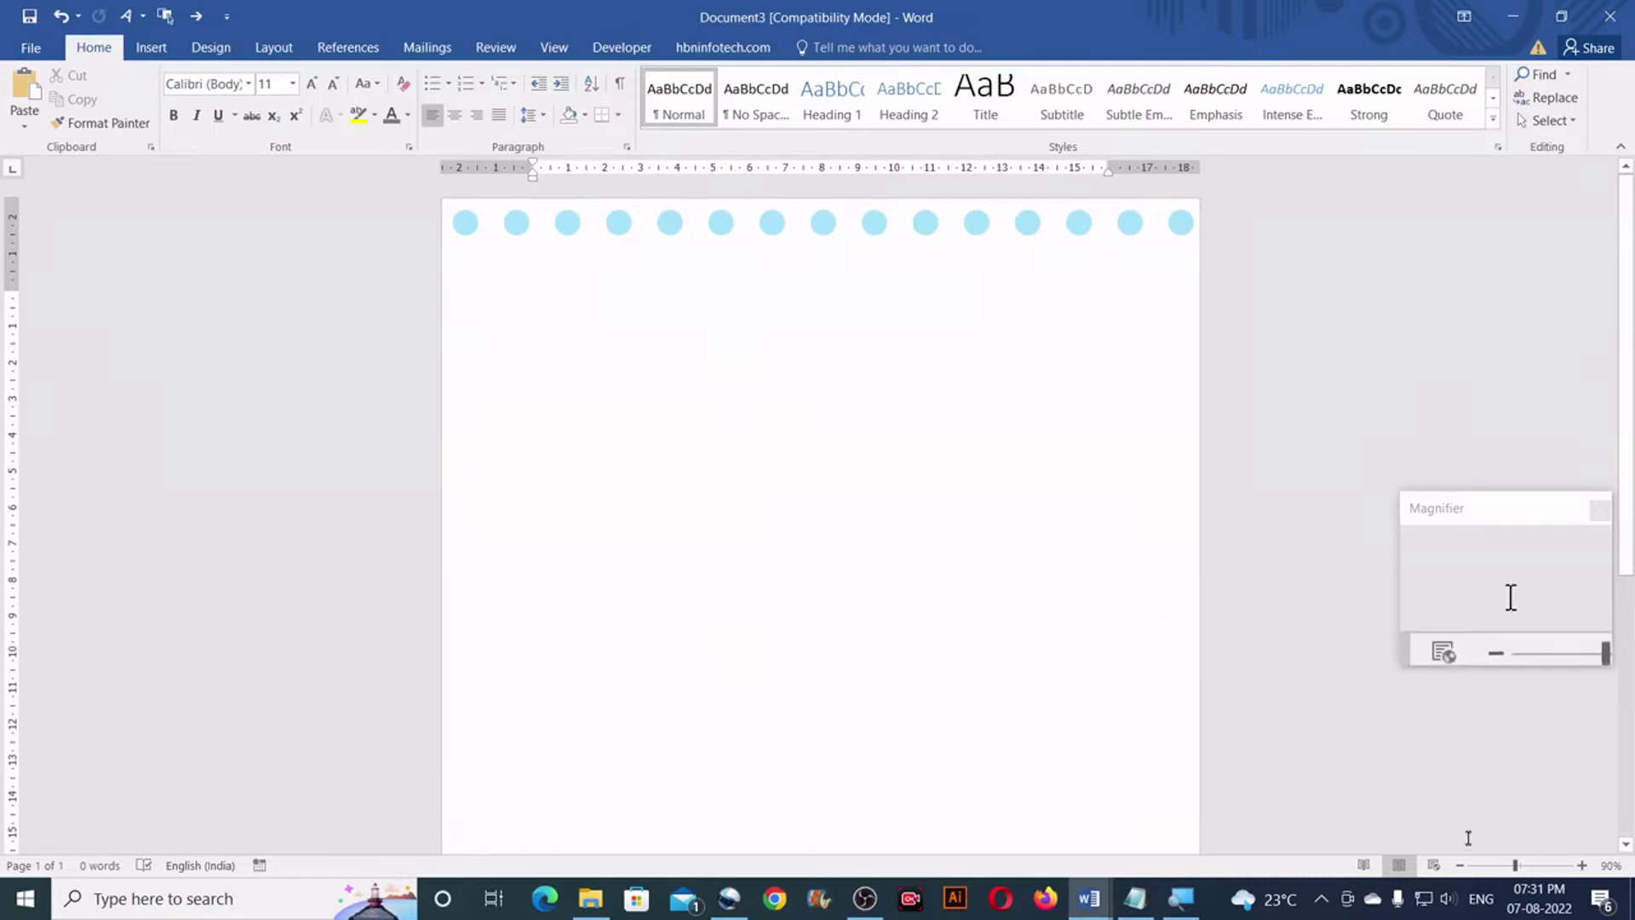
{"action": "left_click", "coordinate": [1460, 865]}
{"action": "left_click", "coordinate": [1460, 866]}
{"action": "left_click", "coordinate": [1459, 865]}
{"action": "left_click", "coordinate": [1459, 865]}
{"action": "left_click", "coordinate": [1459, 866]}
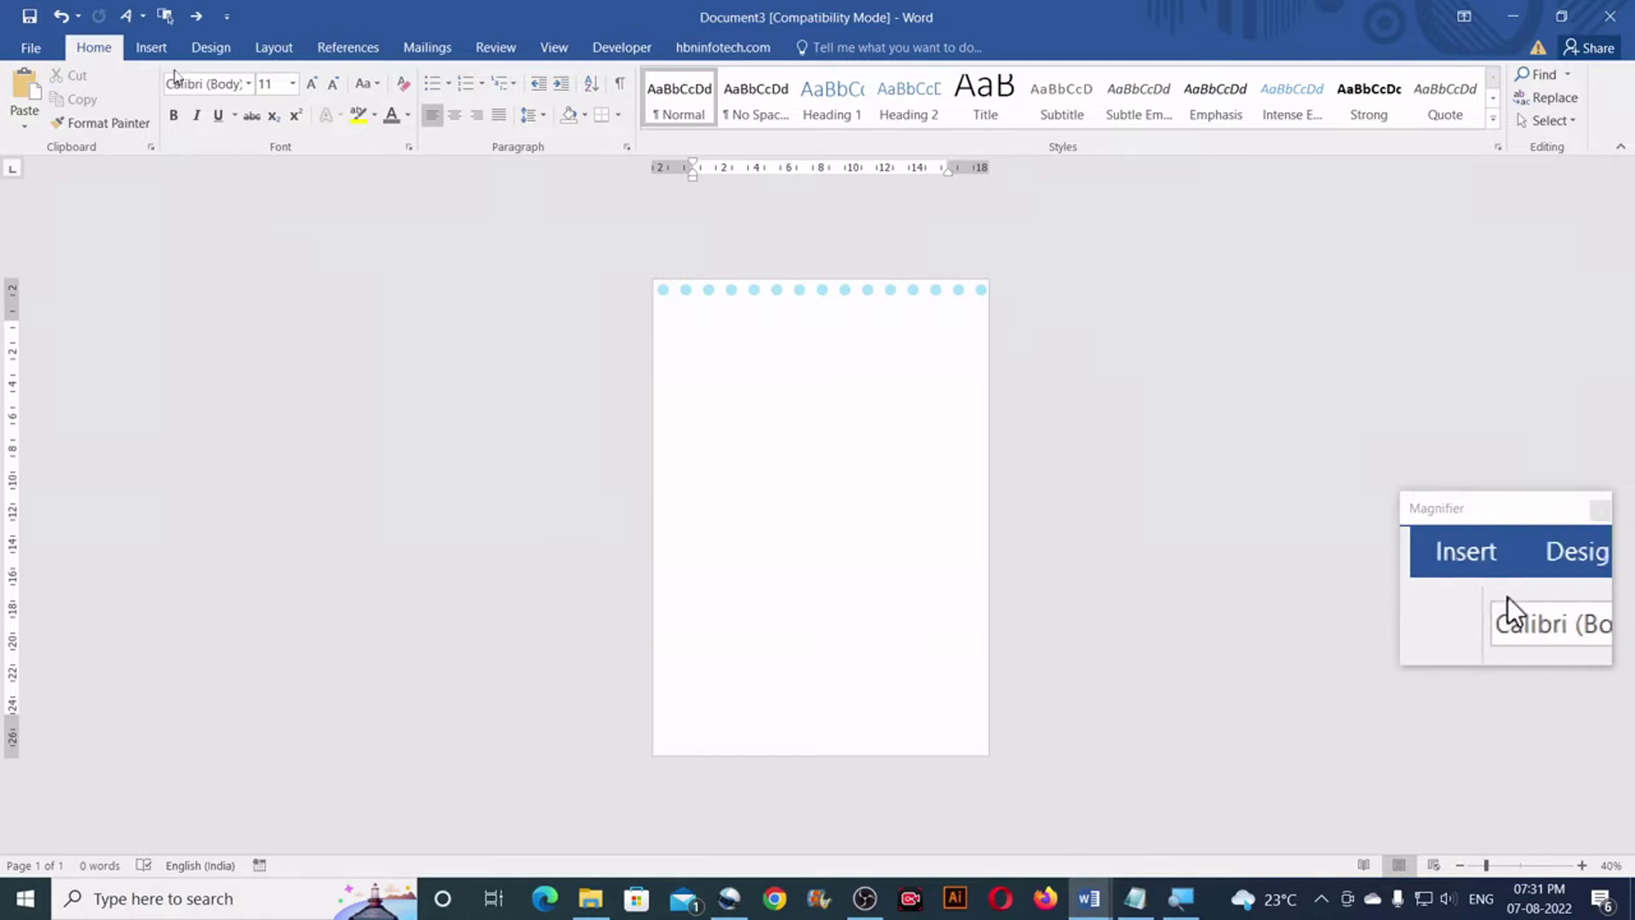
Step: Draw a tall, narrow Freeform triangle from three clicked corners, closing it at the start point
{"action": "left_click", "coordinate": [153, 48]}
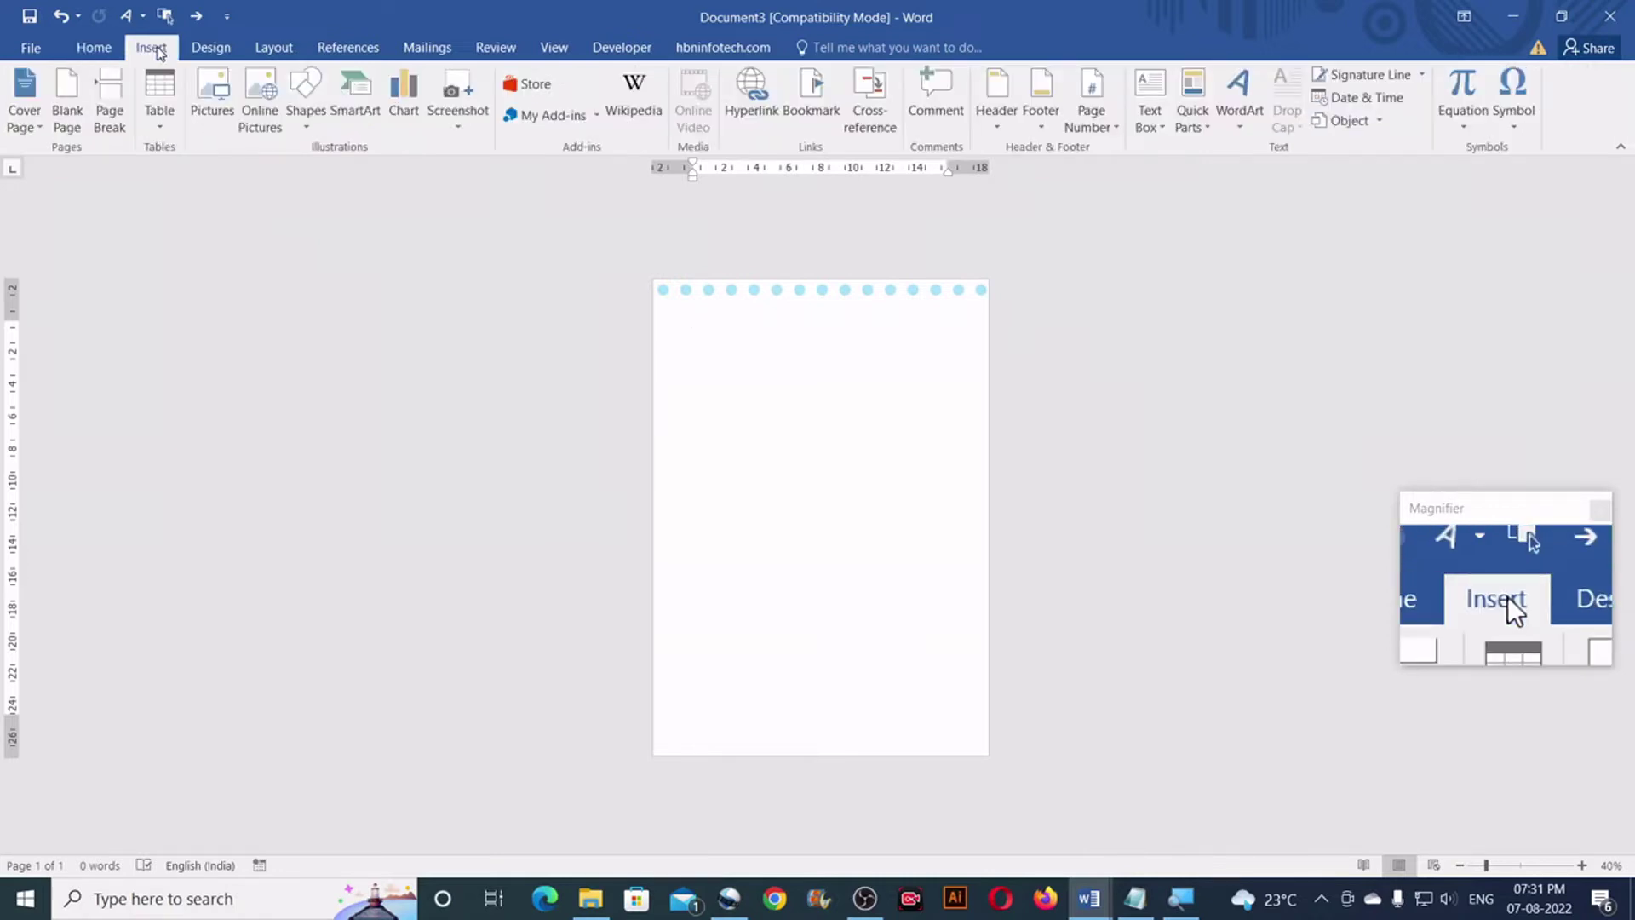
{"action": "left_click", "coordinate": [306, 128]}
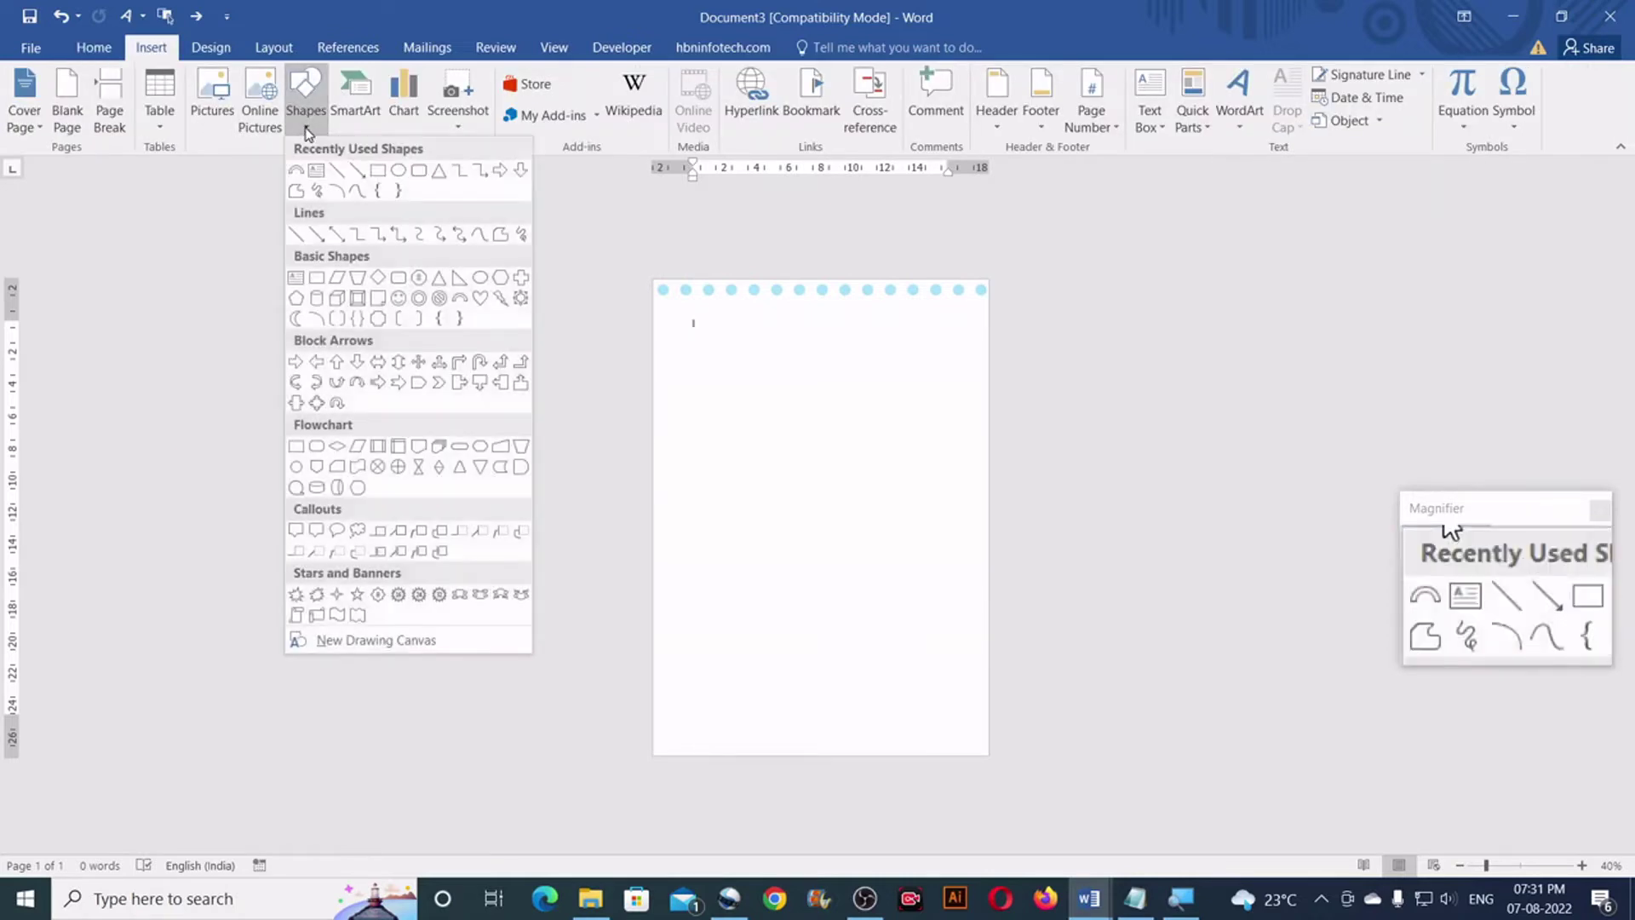
{"action": "left_click", "coordinate": [500, 236]}
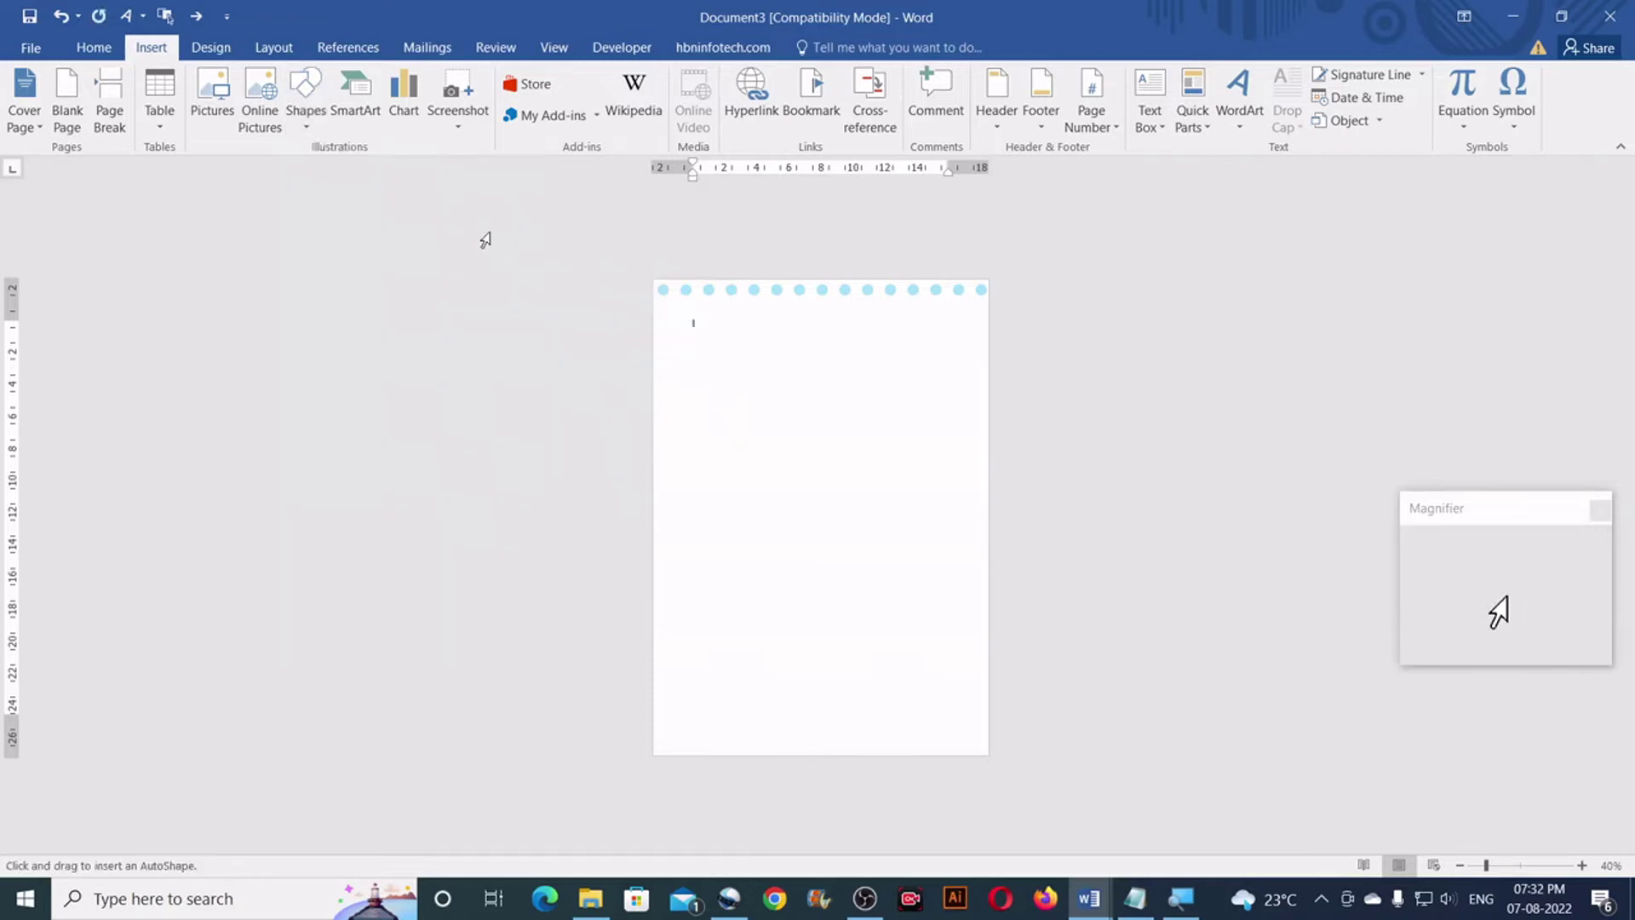
{"action": "left_click", "coordinate": [832, 664]}
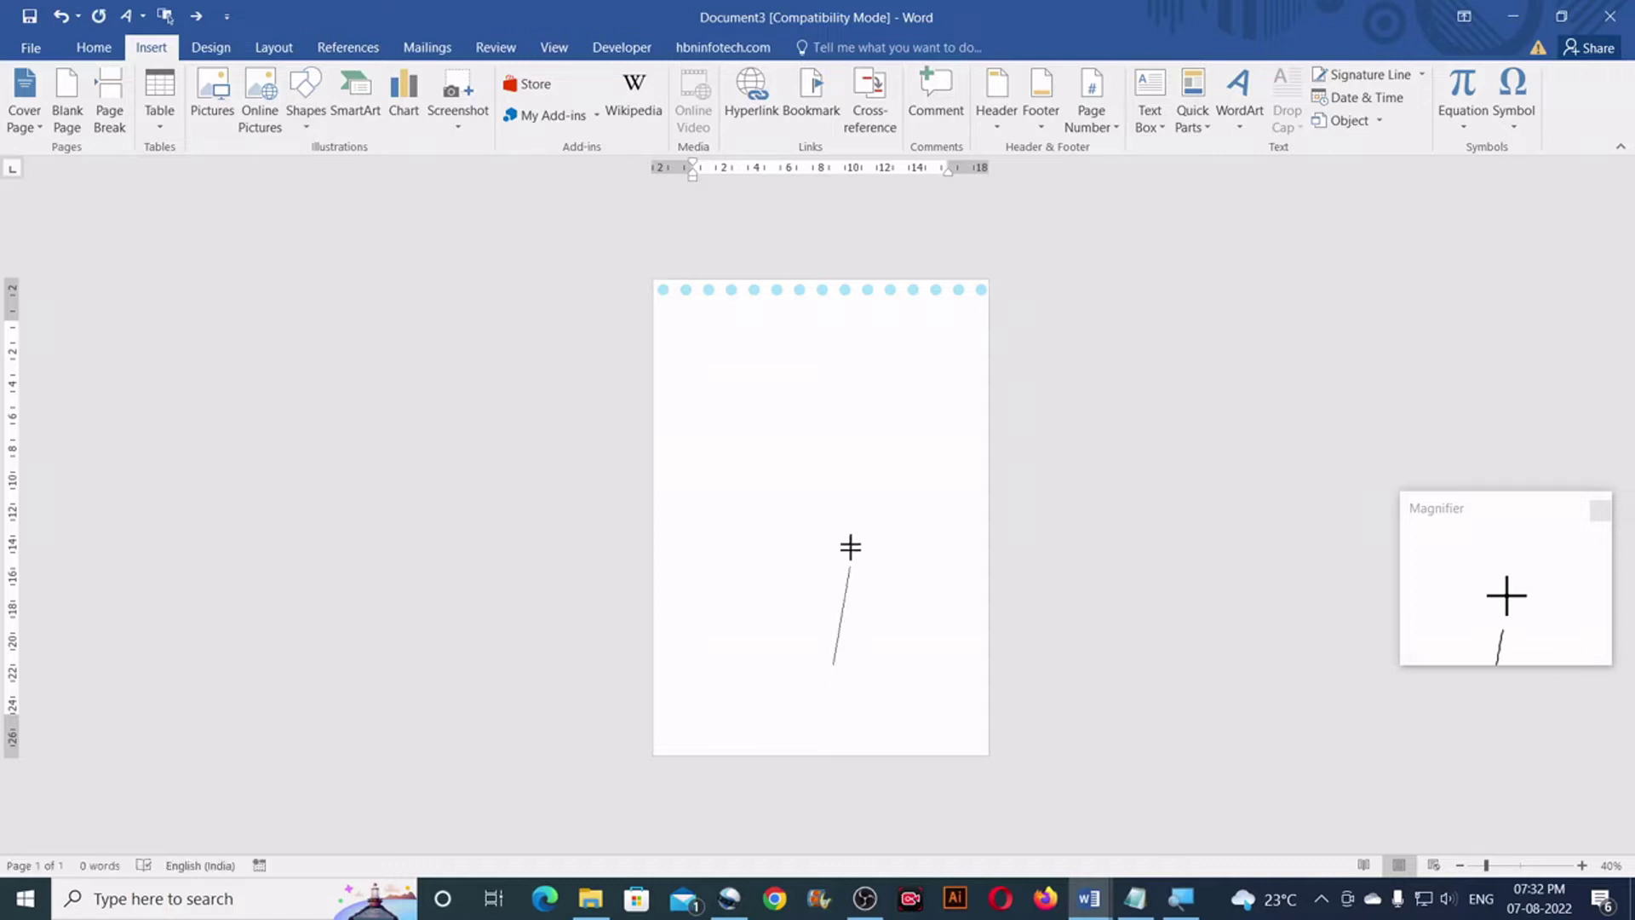
{"action": "left_click", "coordinate": [849, 406]}
{"action": "left_click", "coordinate": [934, 656]}
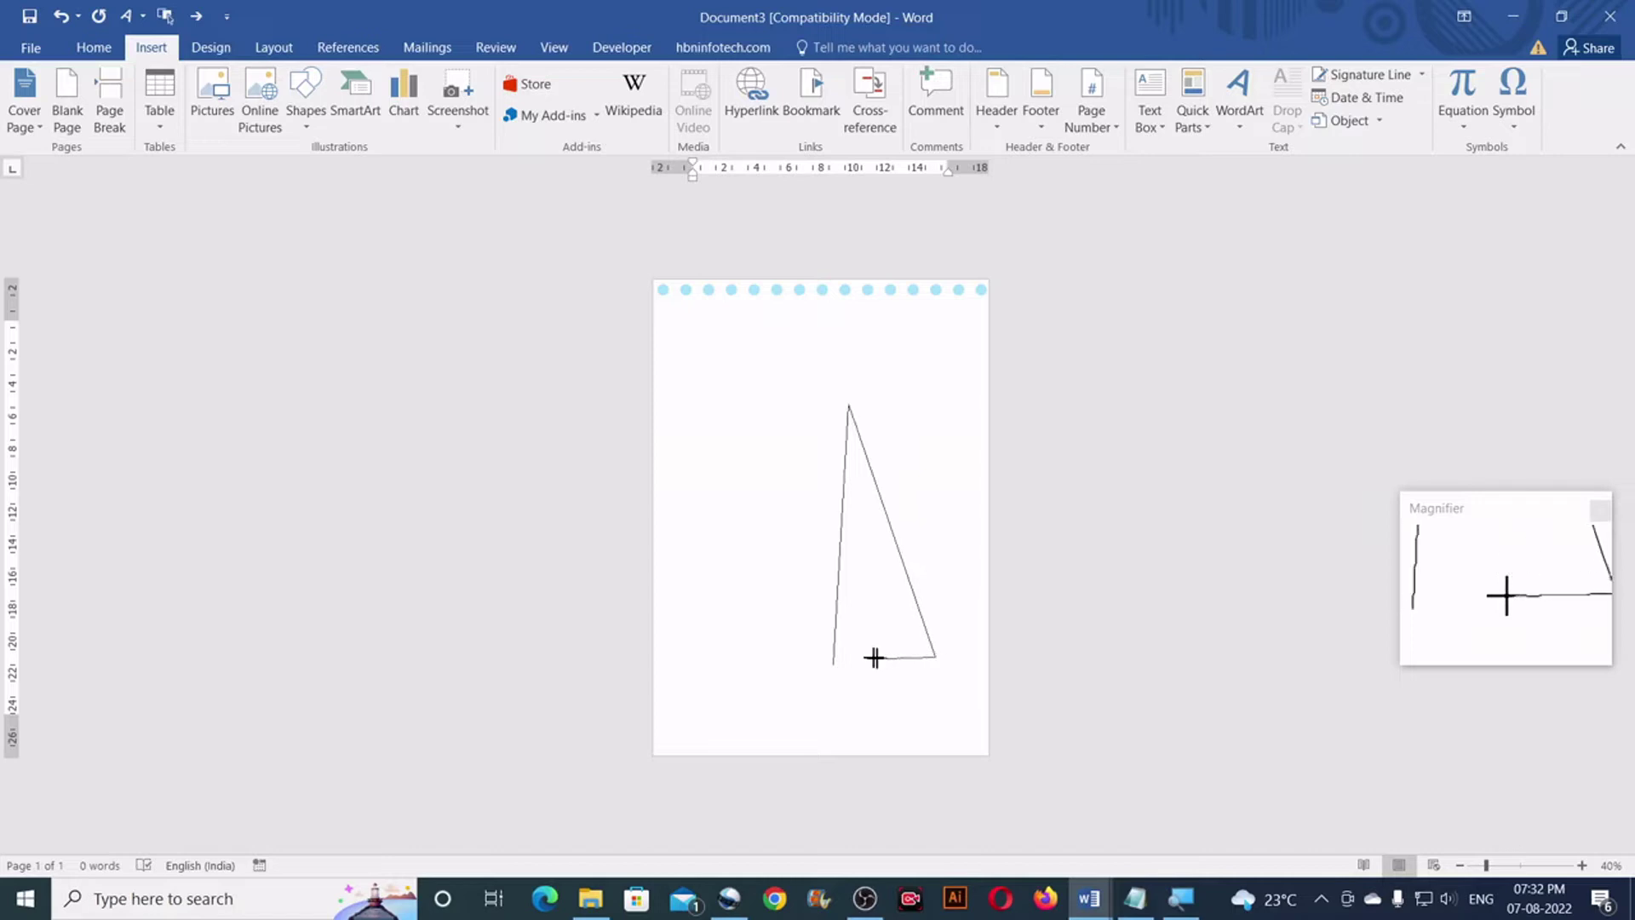
{"action": "left_click", "coordinate": [832, 664]}
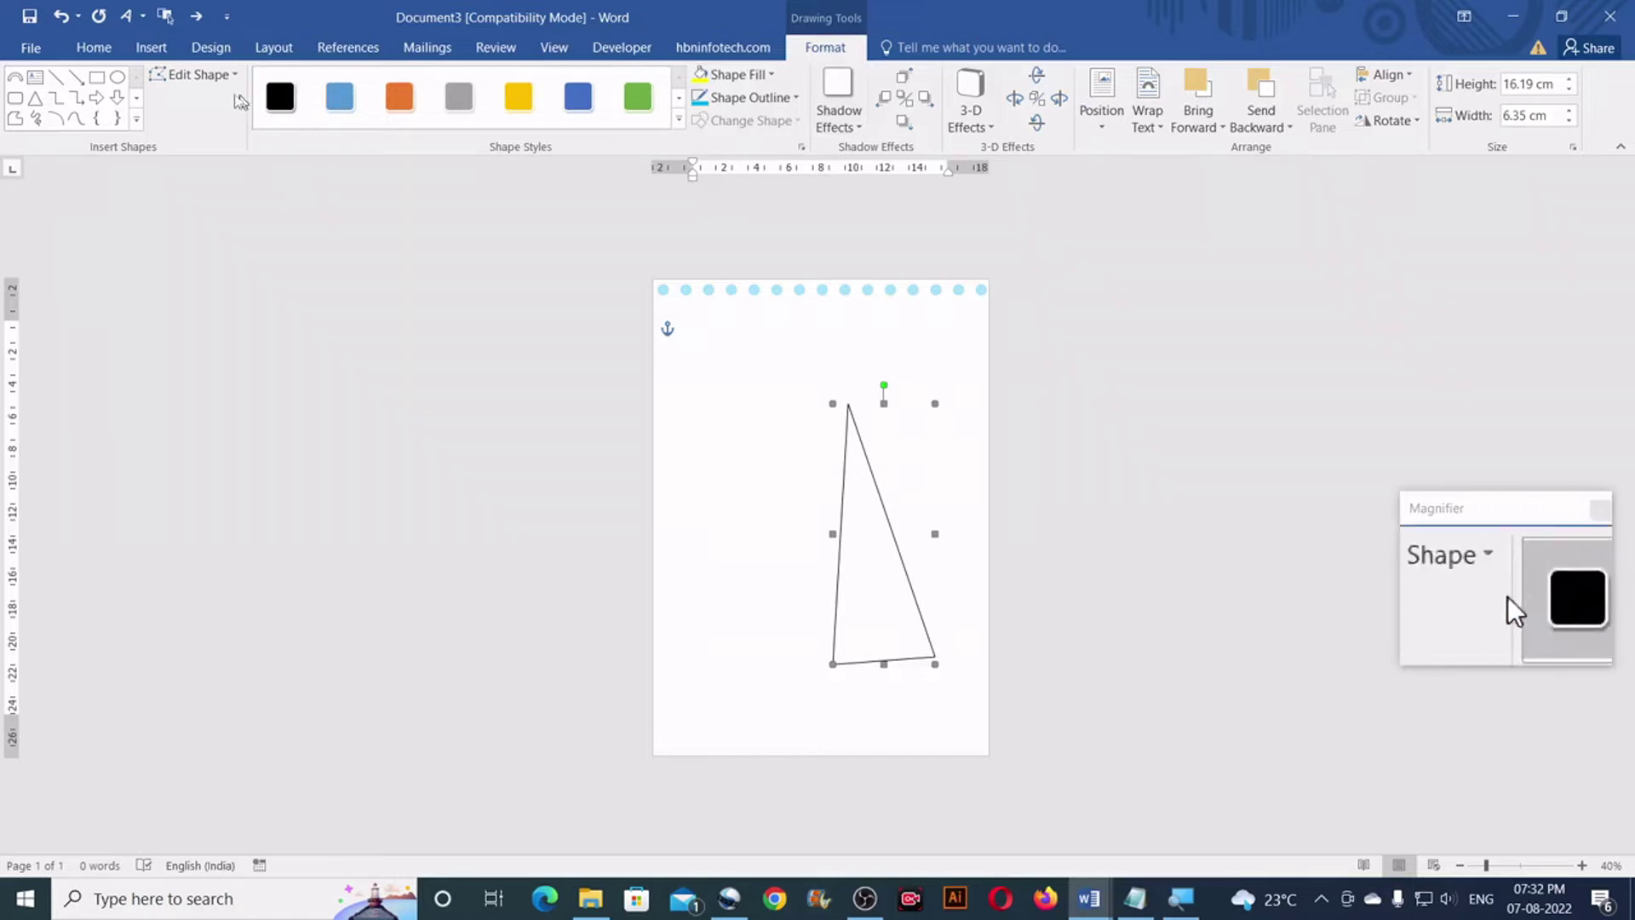
Step: Enter Edit Points on the triangle and make its top vertex a corner point
{"action": "left_click", "coordinate": [223, 77]}
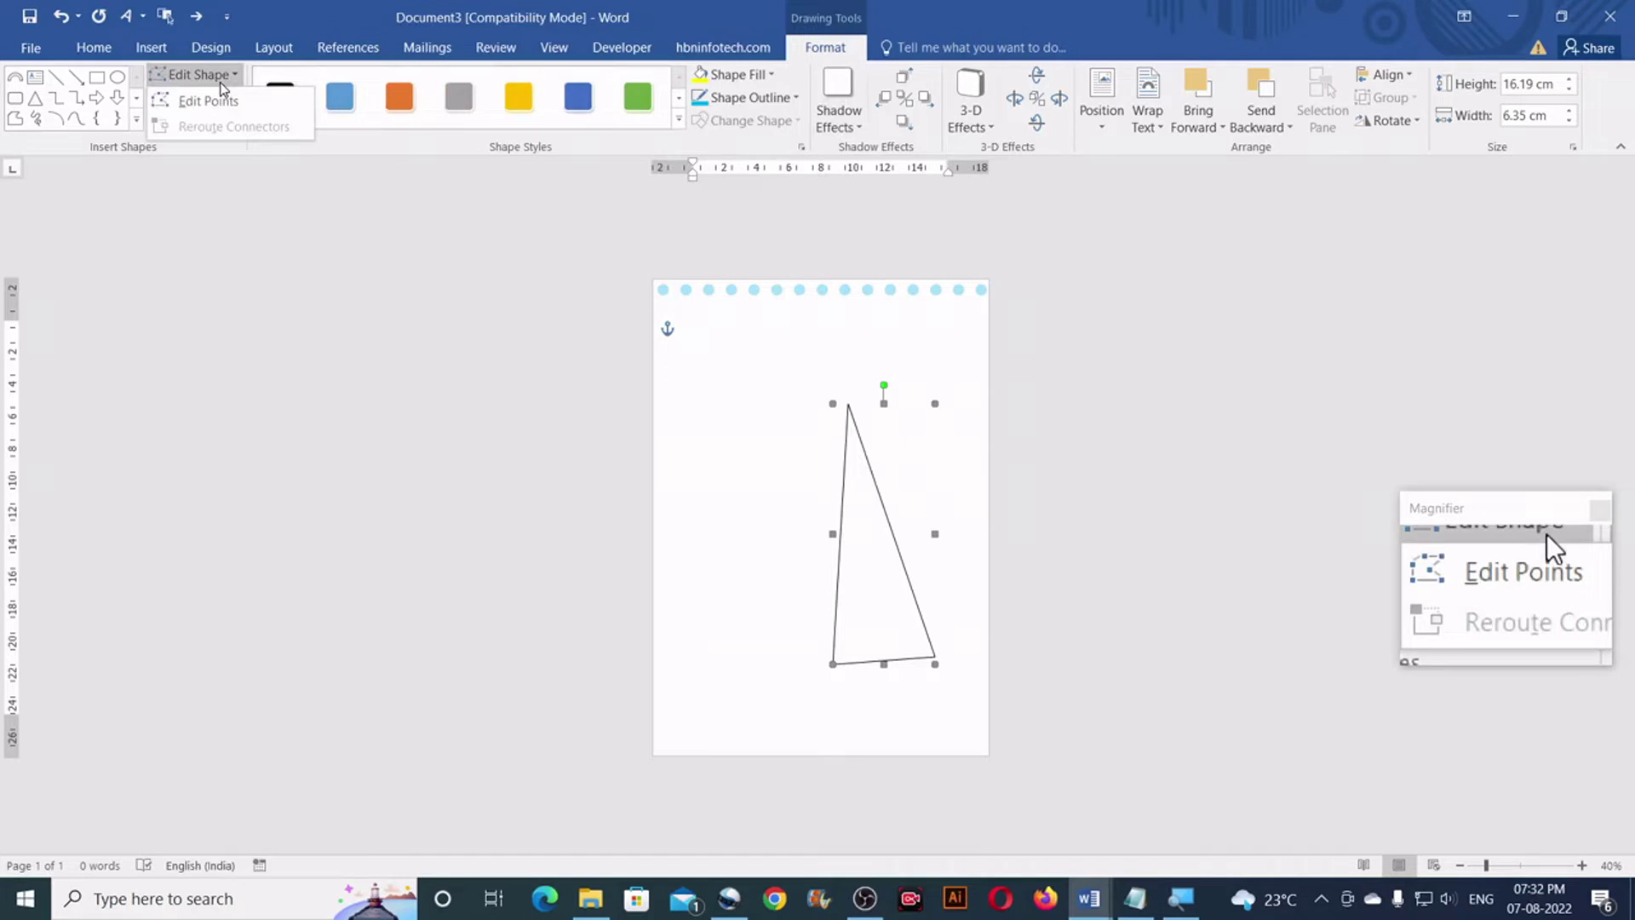
{"action": "left_click", "coordinate": [222, 101]}
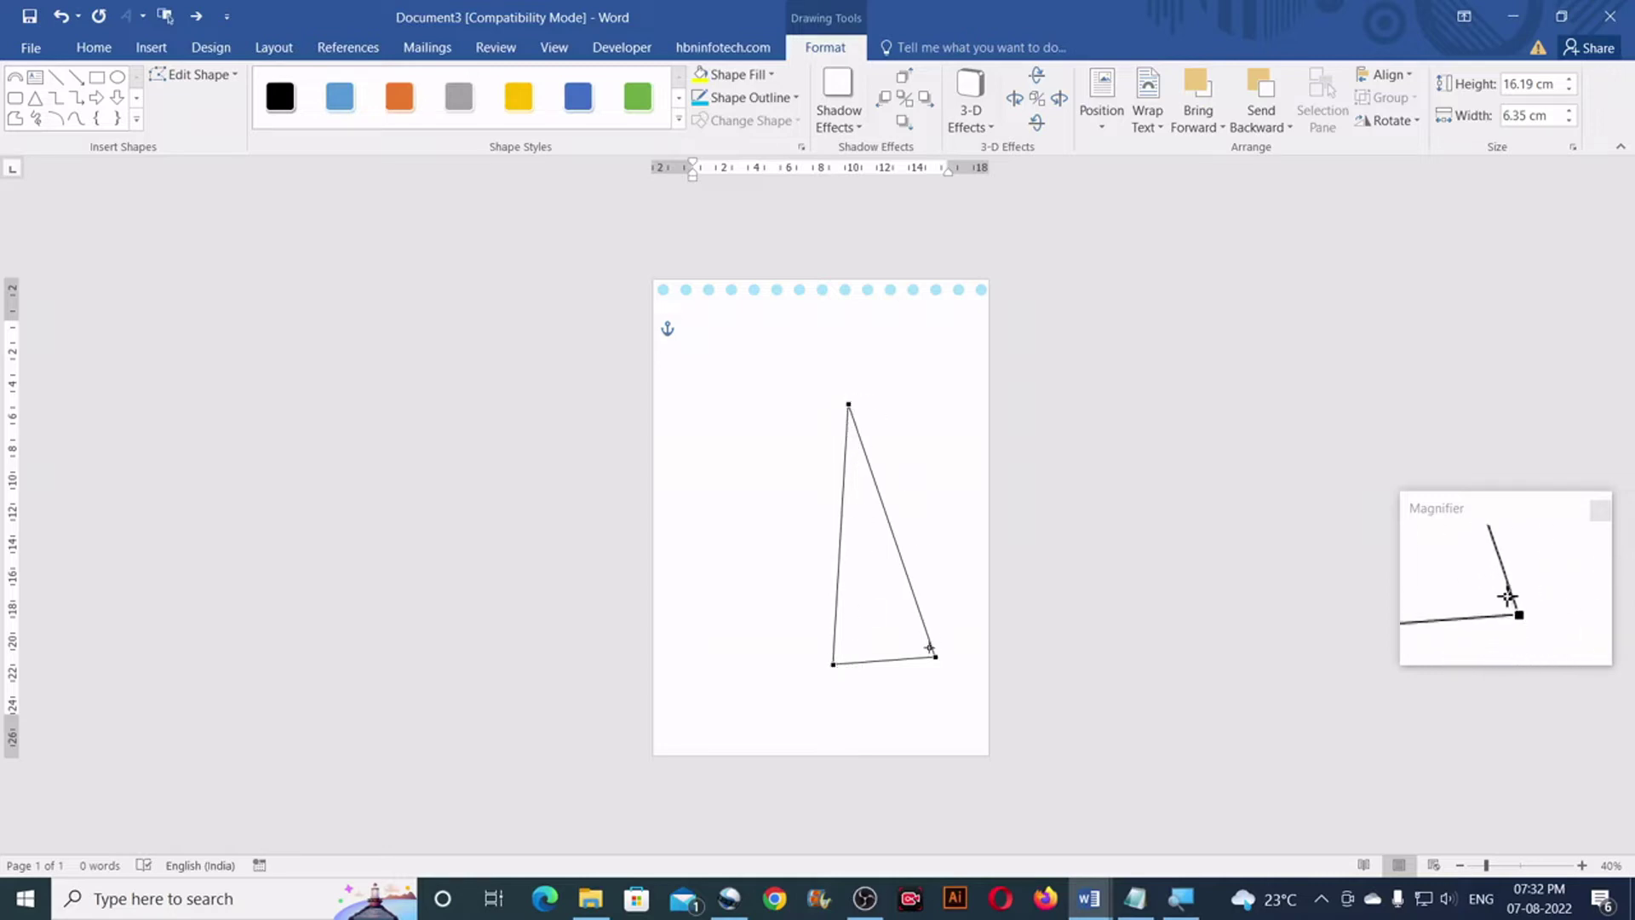
{"action": "right_click", "coordinate": [849, 404]}
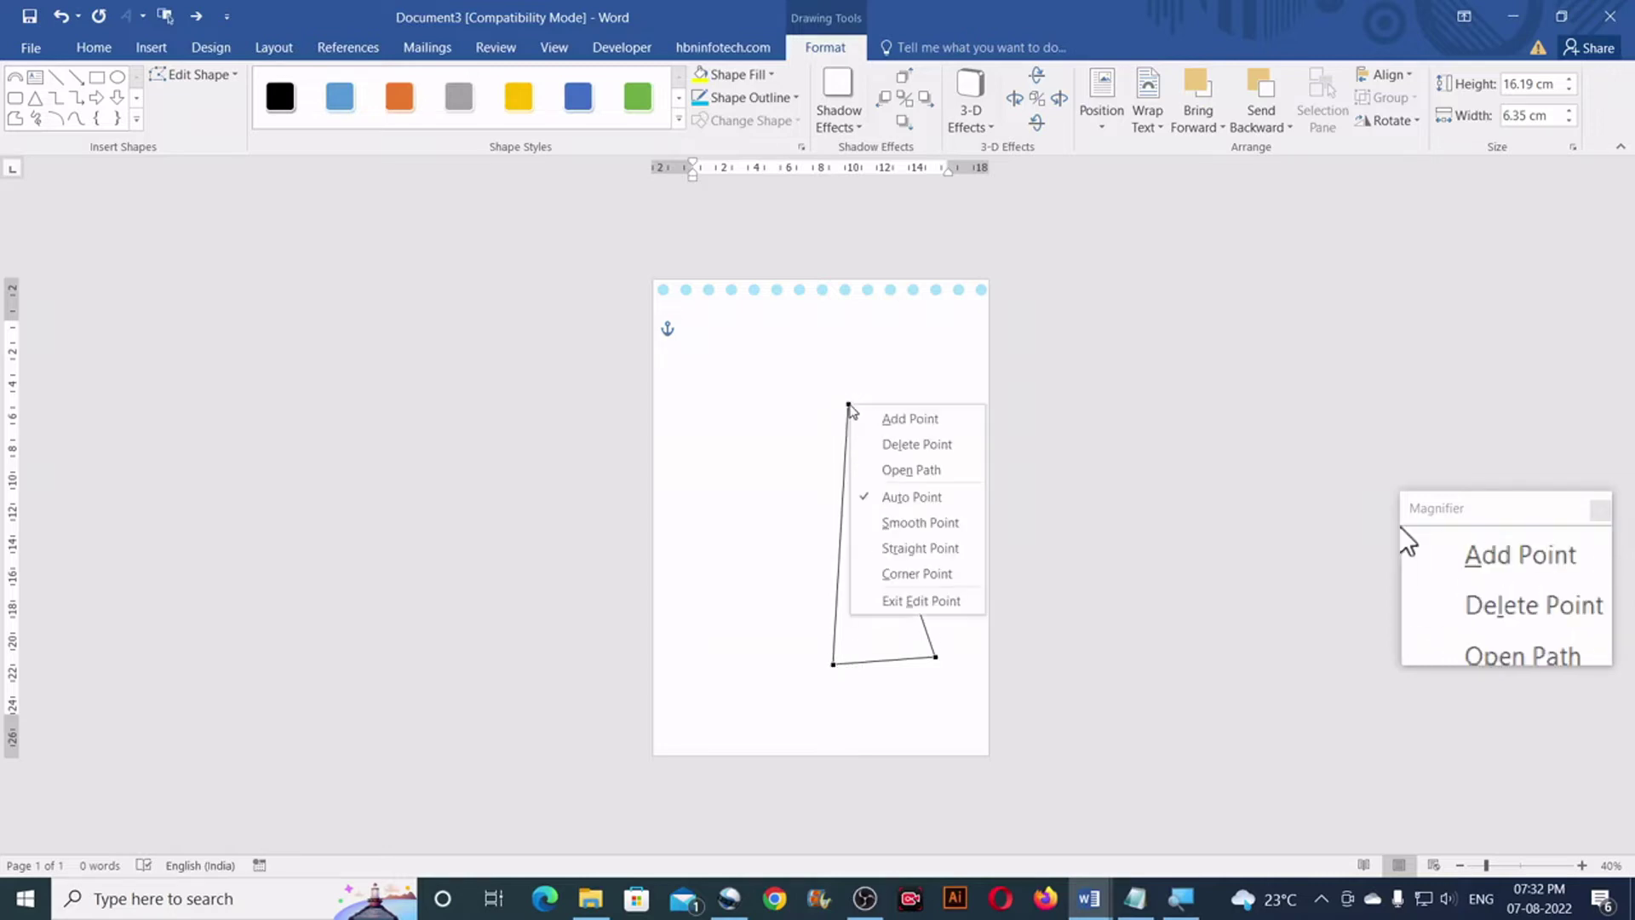
{"action": "left_click", "coordinate": [908, 575]}
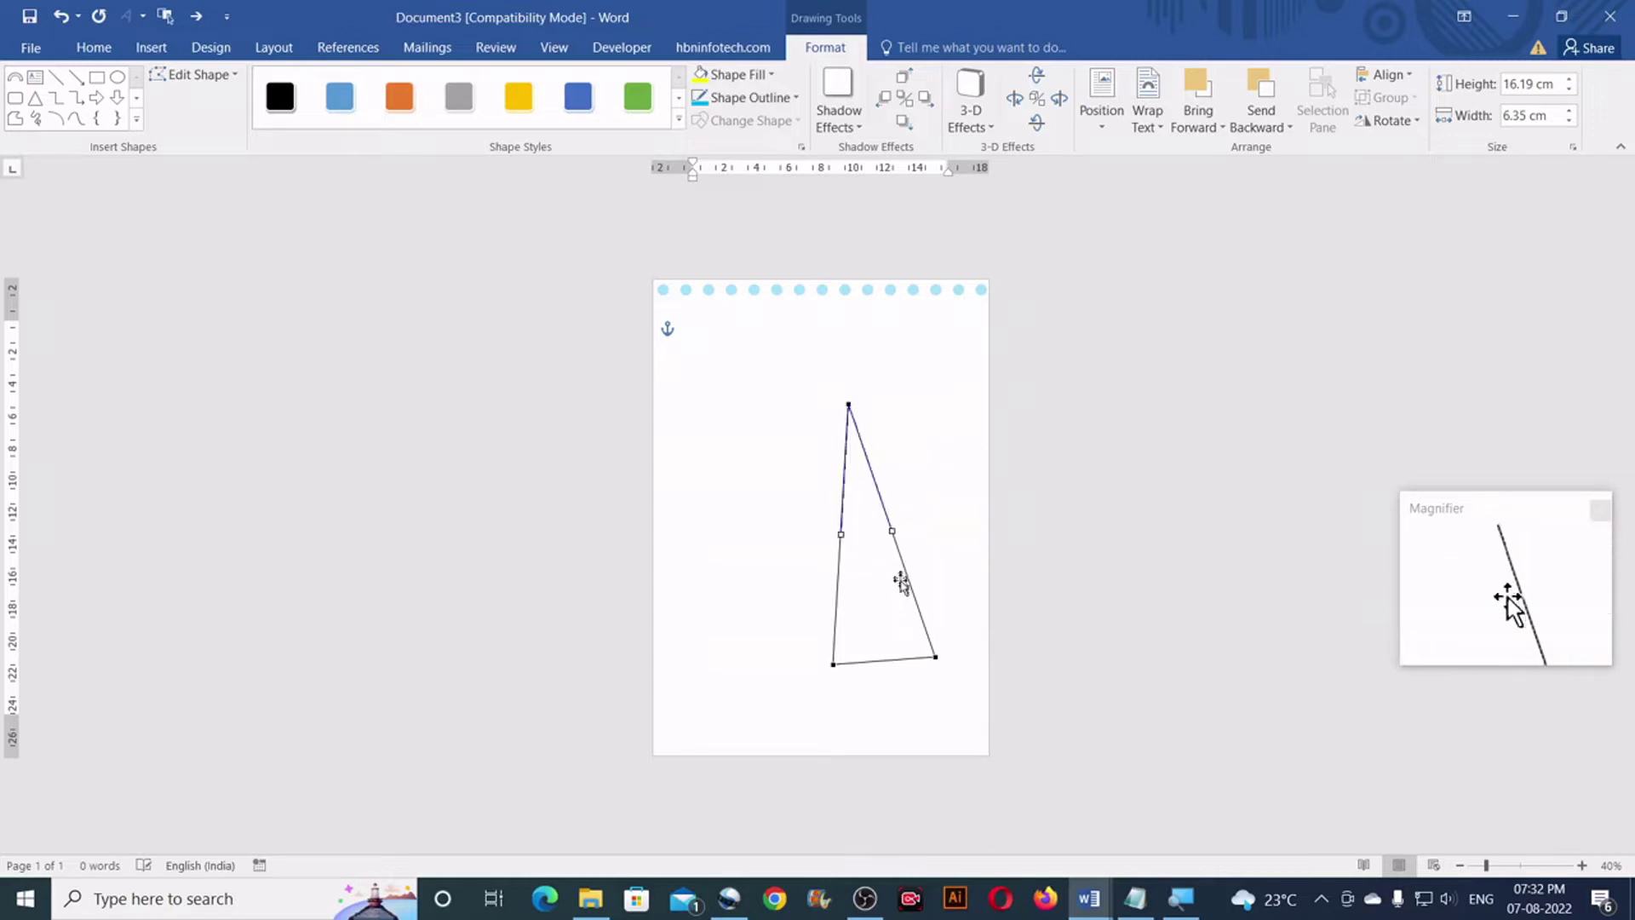
Step: Change the point types of both bottom vertices and make the bottom edge a Straight Segment
{"action": "right_click", "coordinate": [935, 655]}
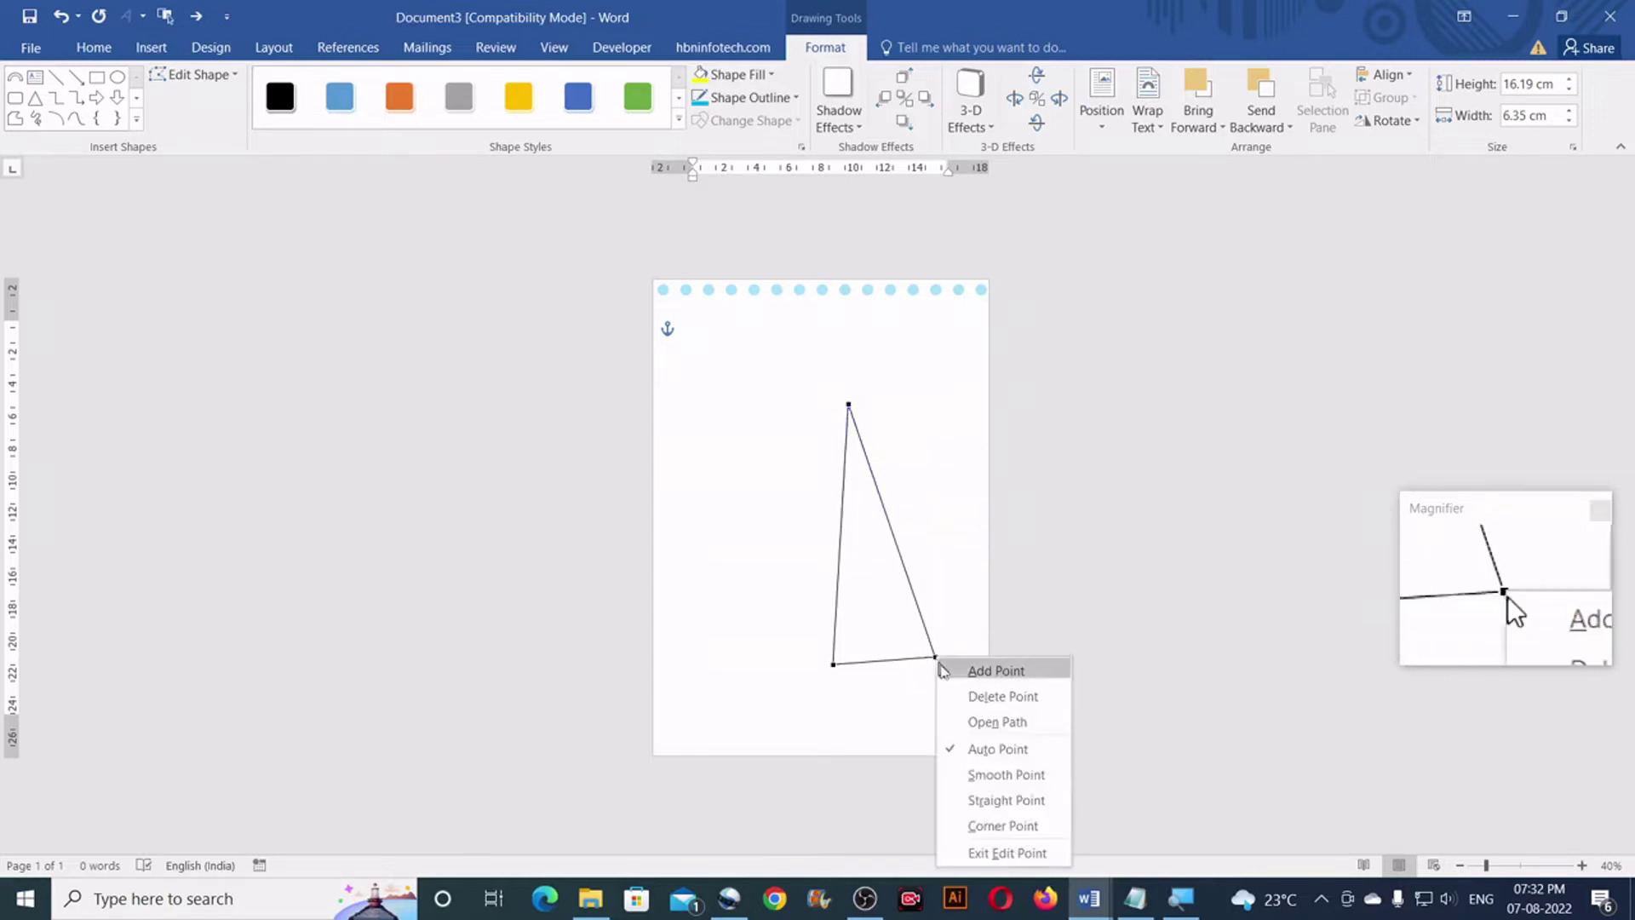
{"action": "left_click", "coordinate": [993, 829]}
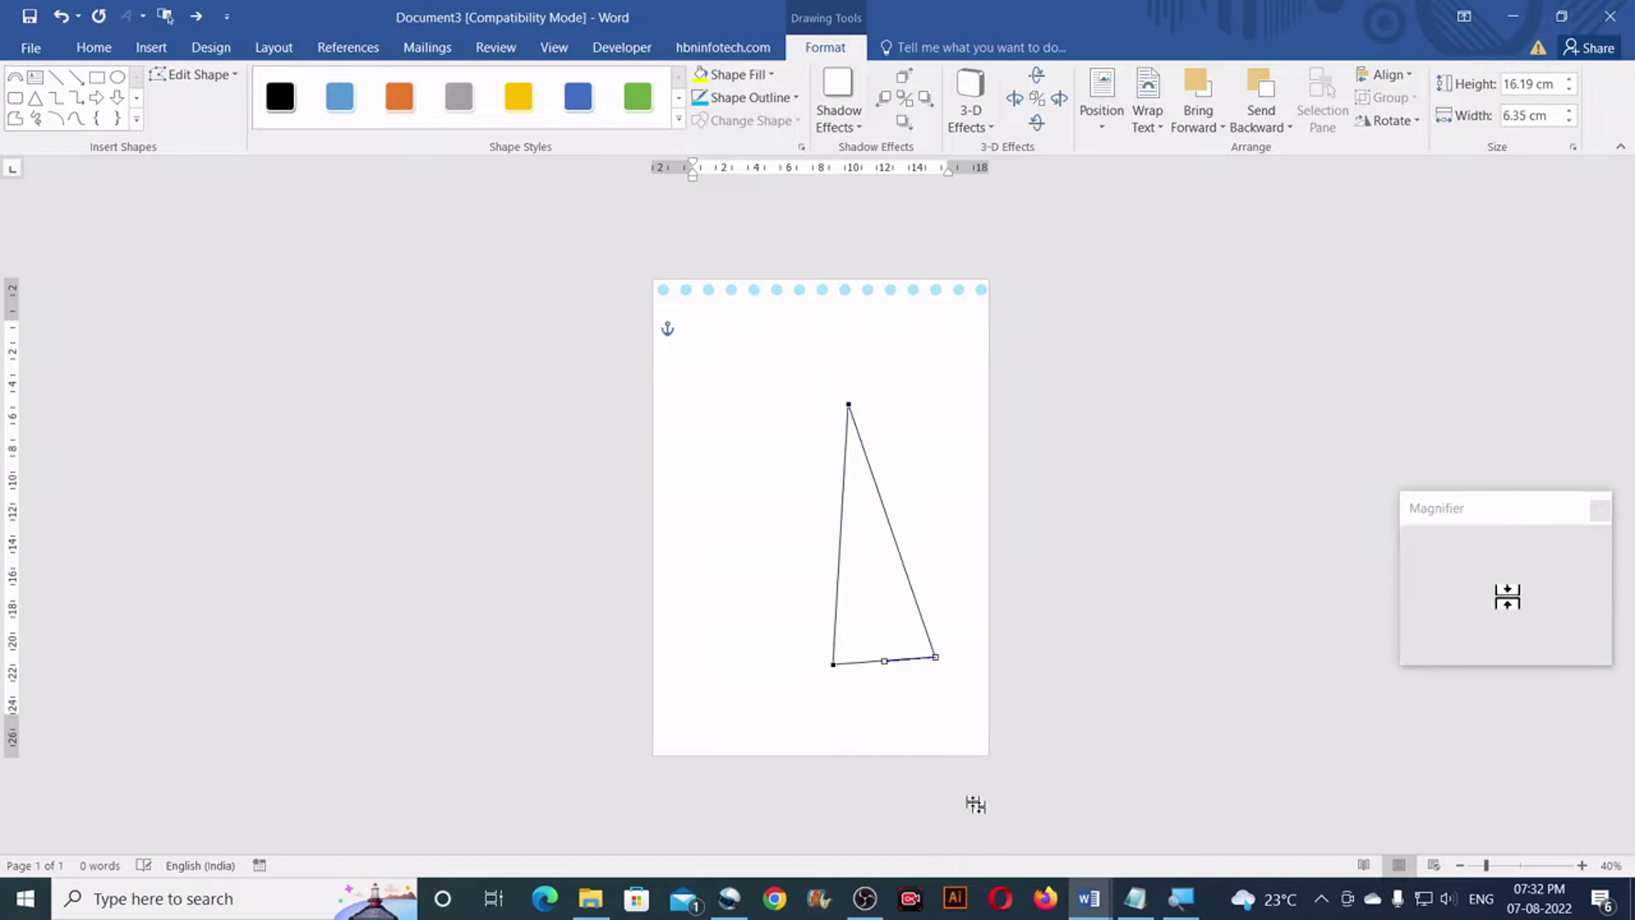
{"action": "right_click", "coordinate": [835, 665]}
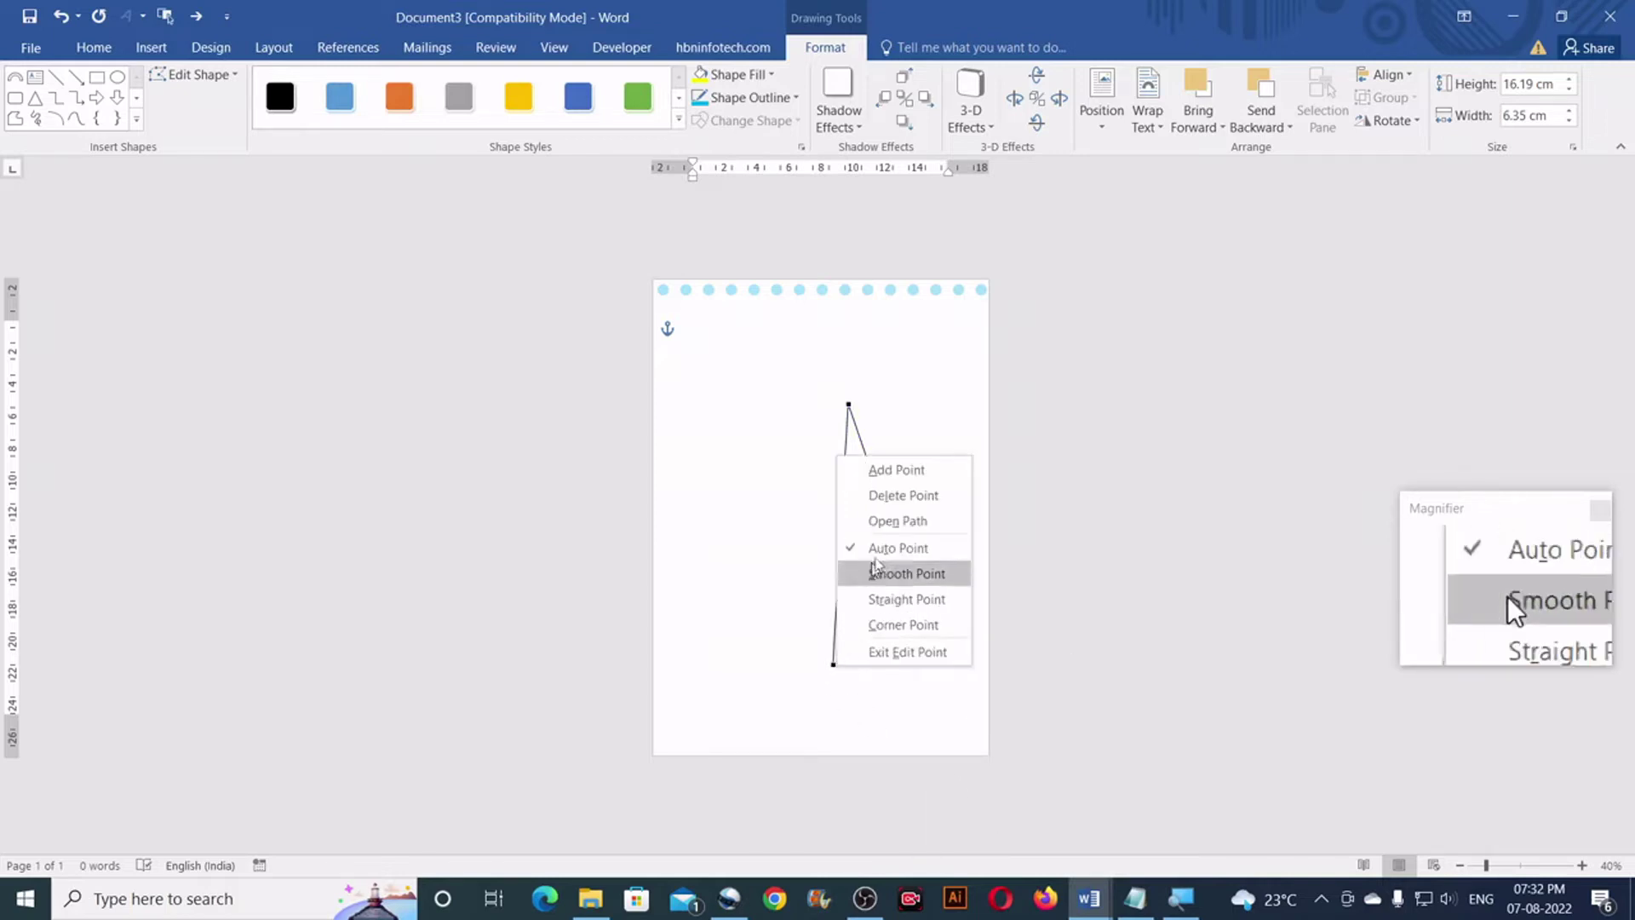
{"action": "left_click", "coordinate": [887, 628]}
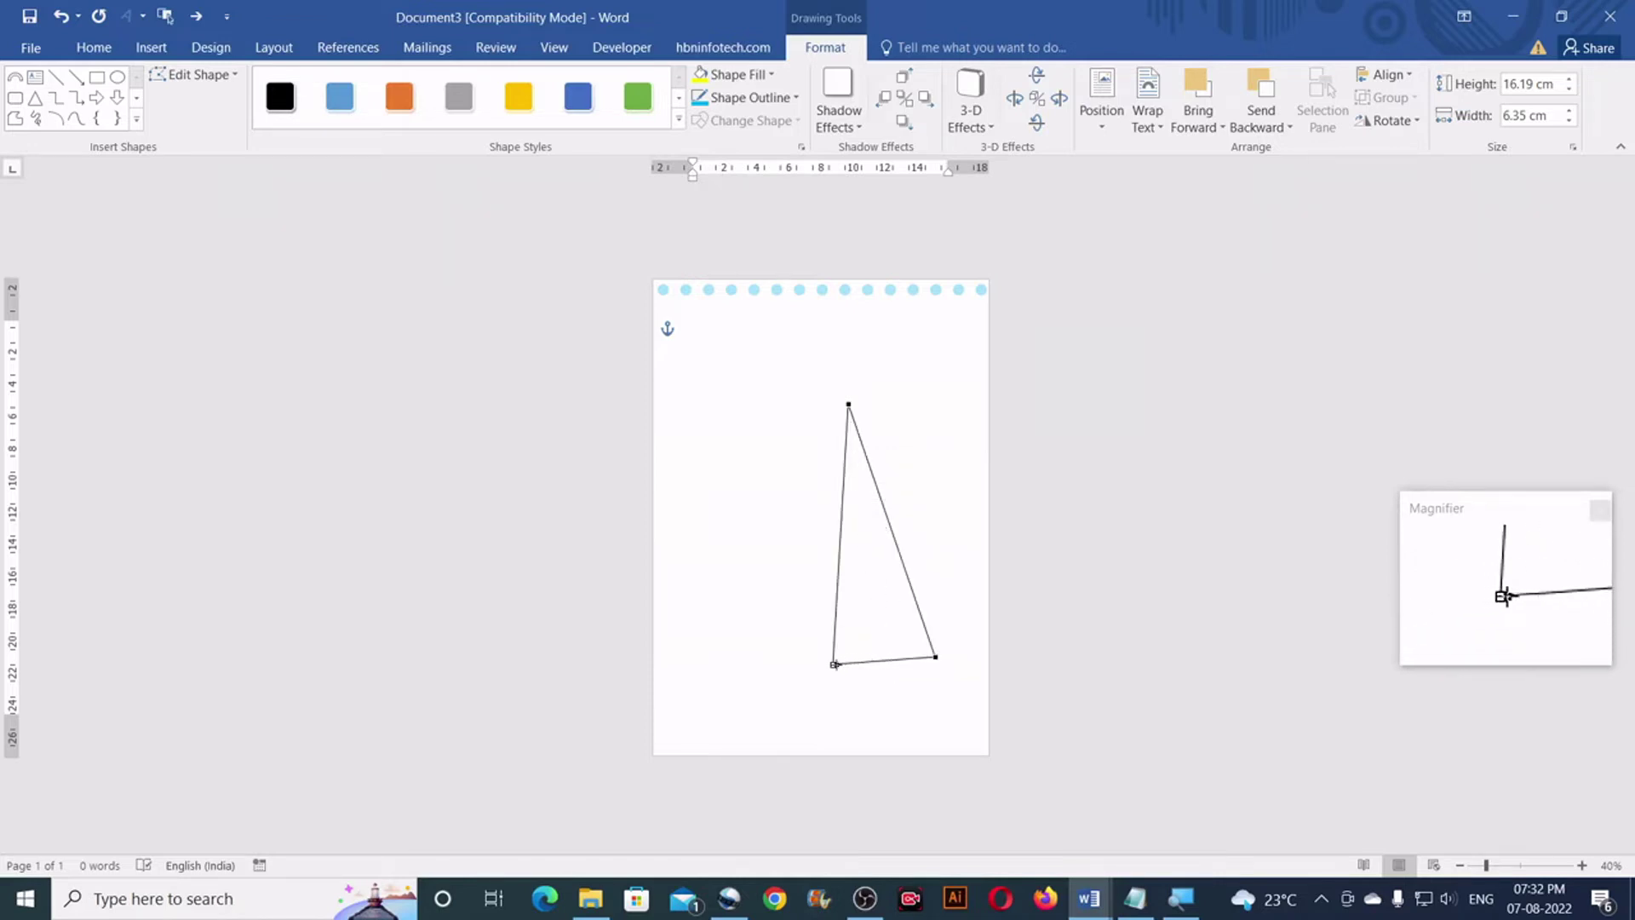
{"action": "right_click", "coordinate": [889, 660]}
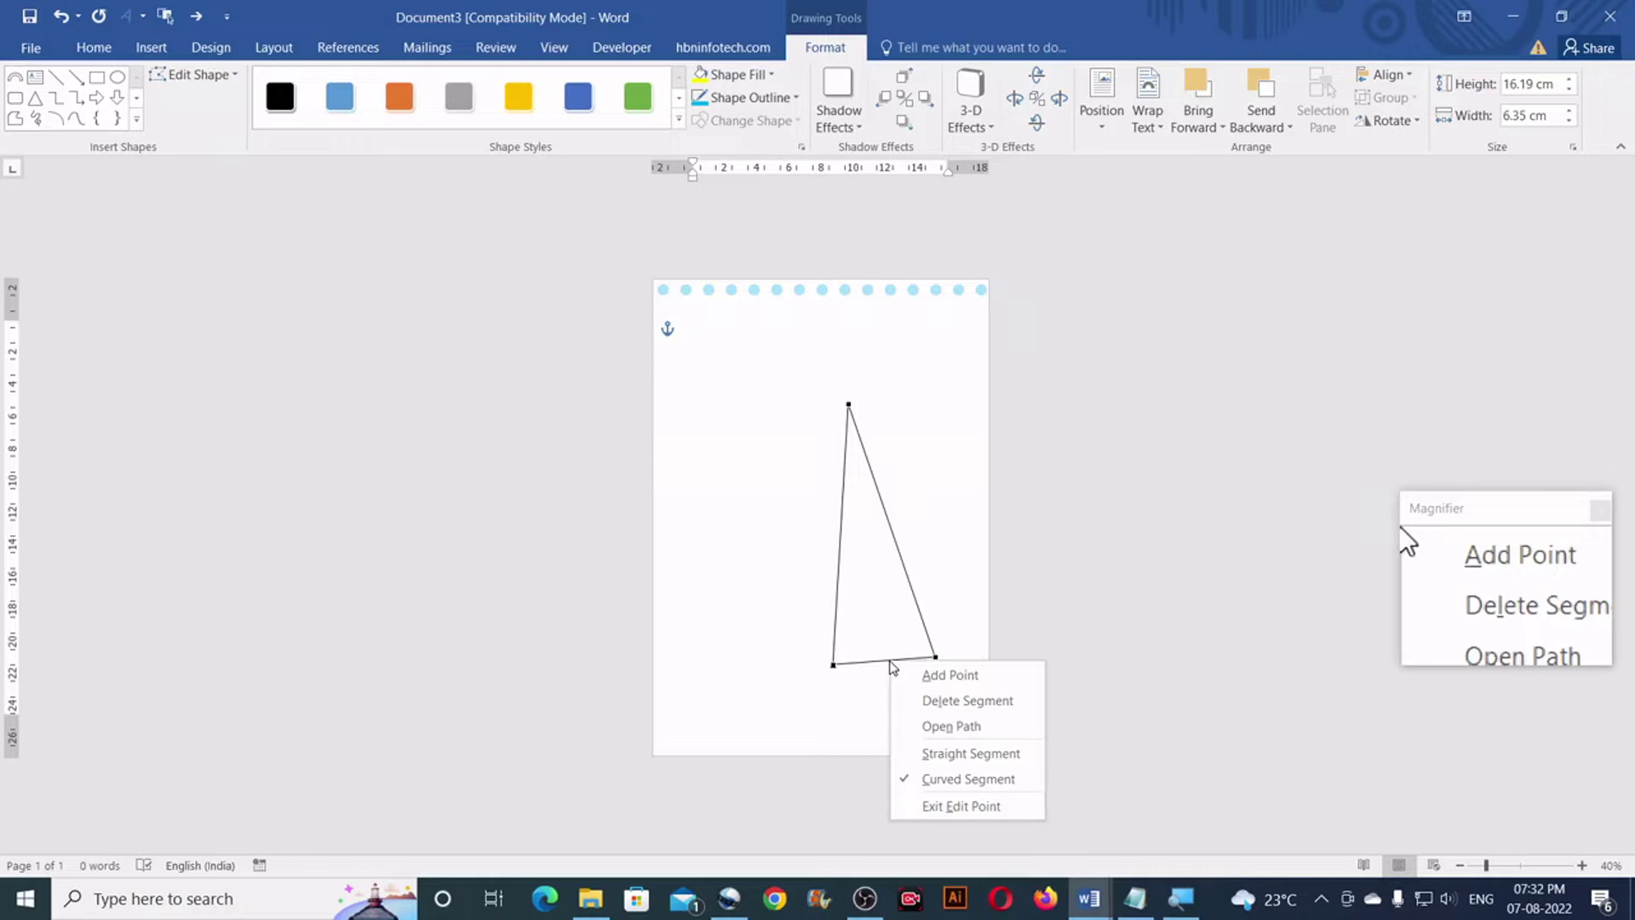
{"action": "left_click", "coordinate": [945, 753]}
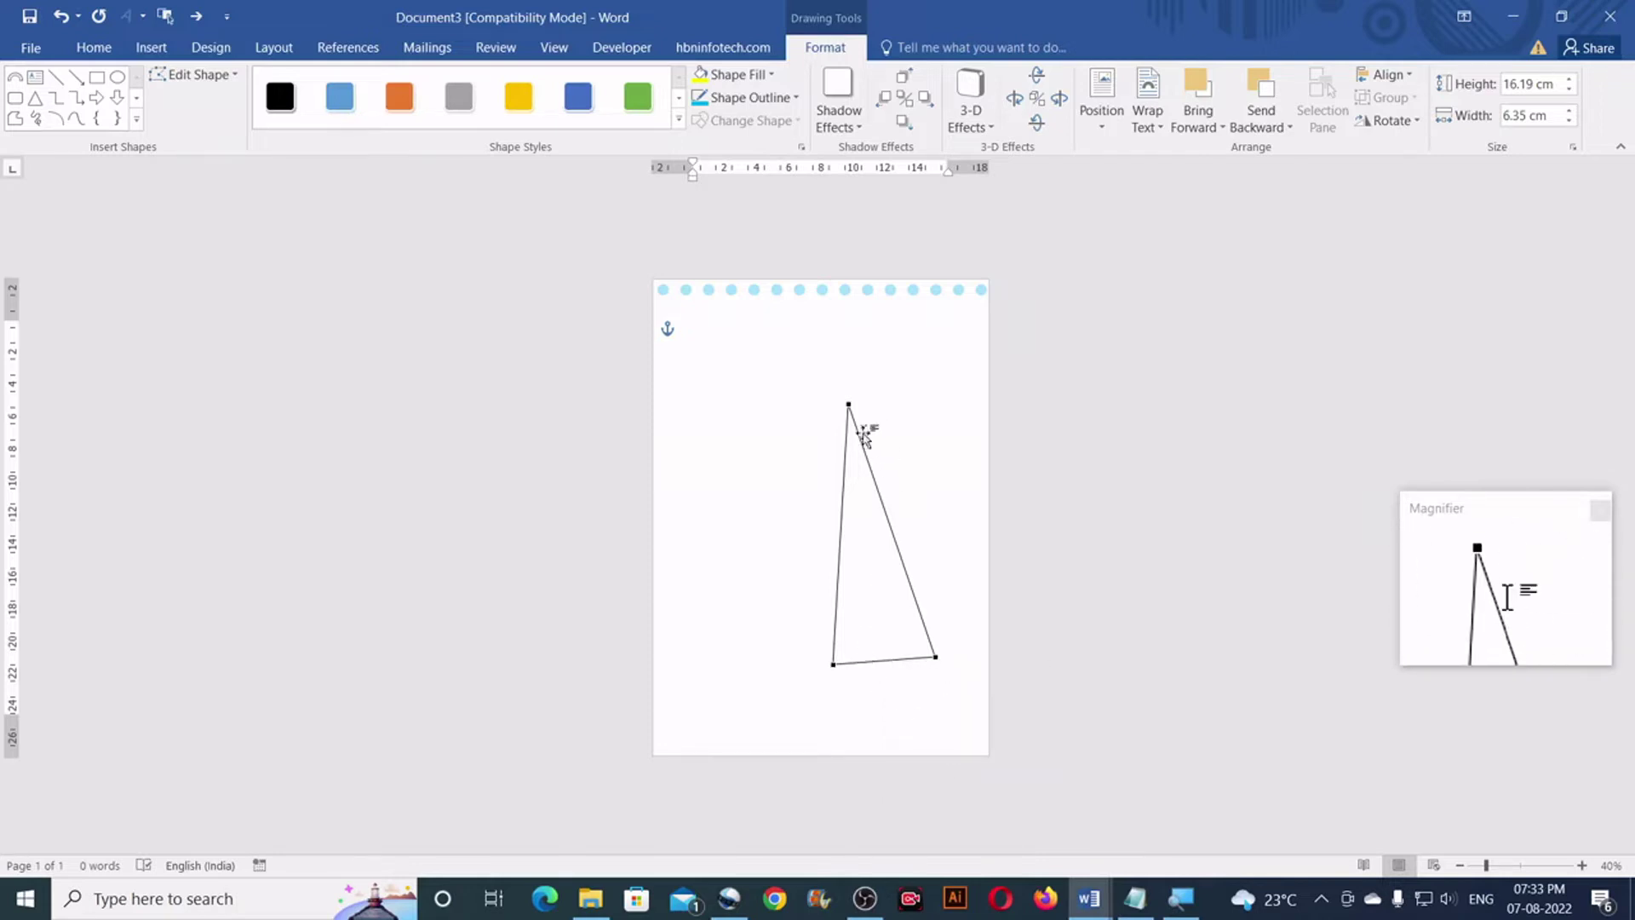
Step: Bend the triangle's sides into curves, shifting the top vertex right and the bottom-right corner down
{"action": "left_click", "coordinate": [849, 405]}
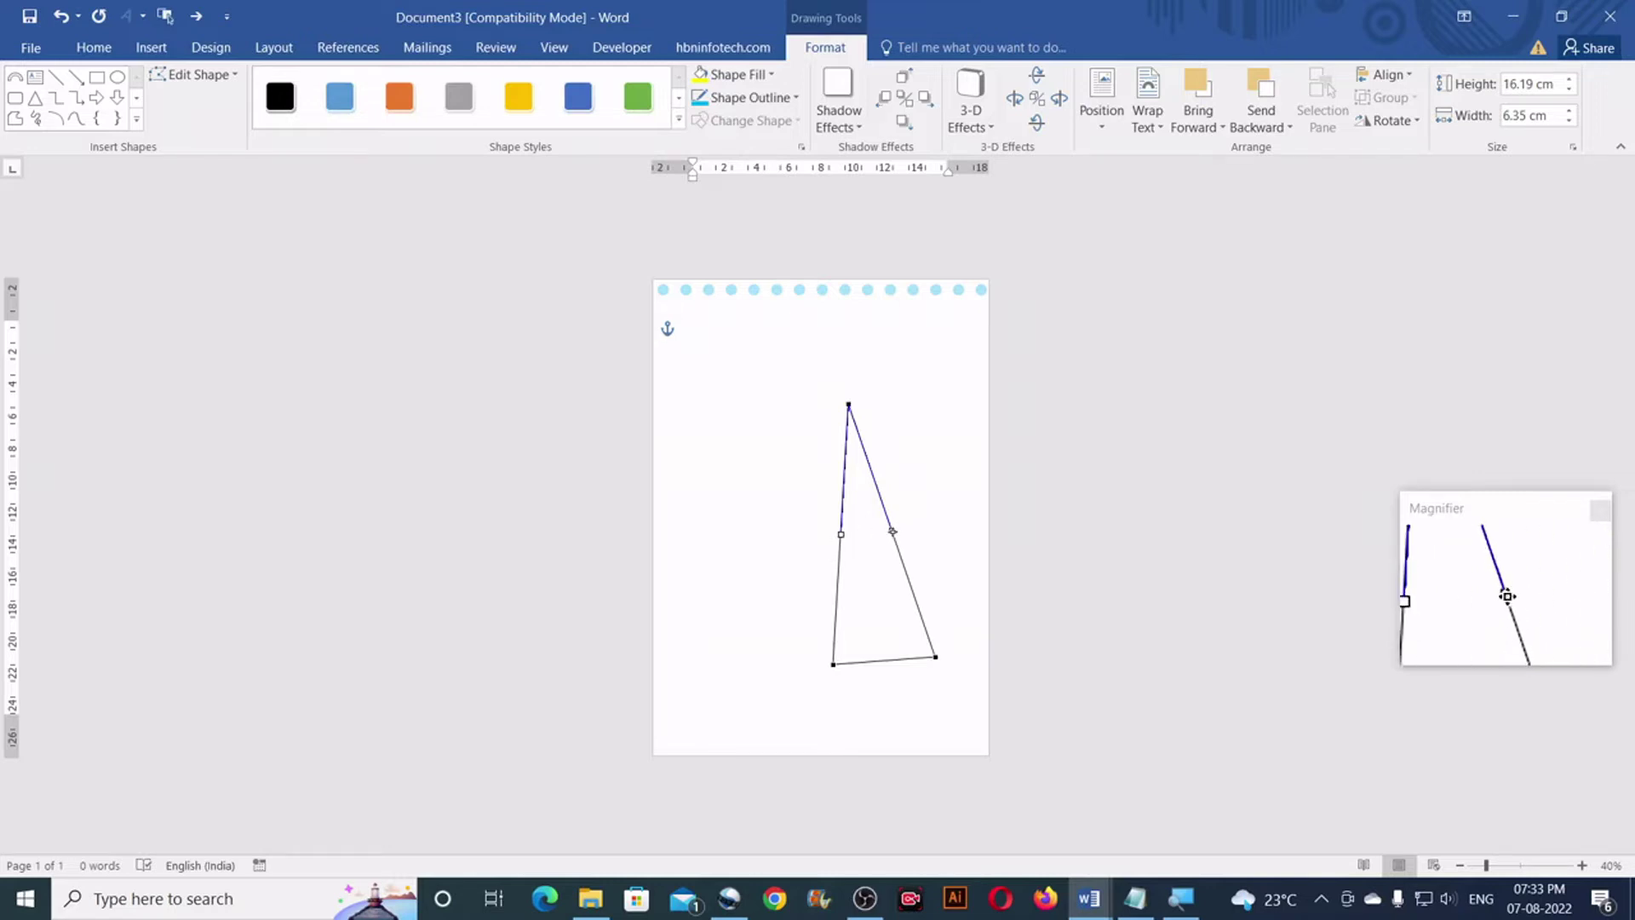
{"action": "left_click_drag", "start_coordinate": [892, 531], "coordinate": [936, 458]}
{"action": "left_click_drag", "start_coordinate": [842, 534], "coordinate": [884, 516]}
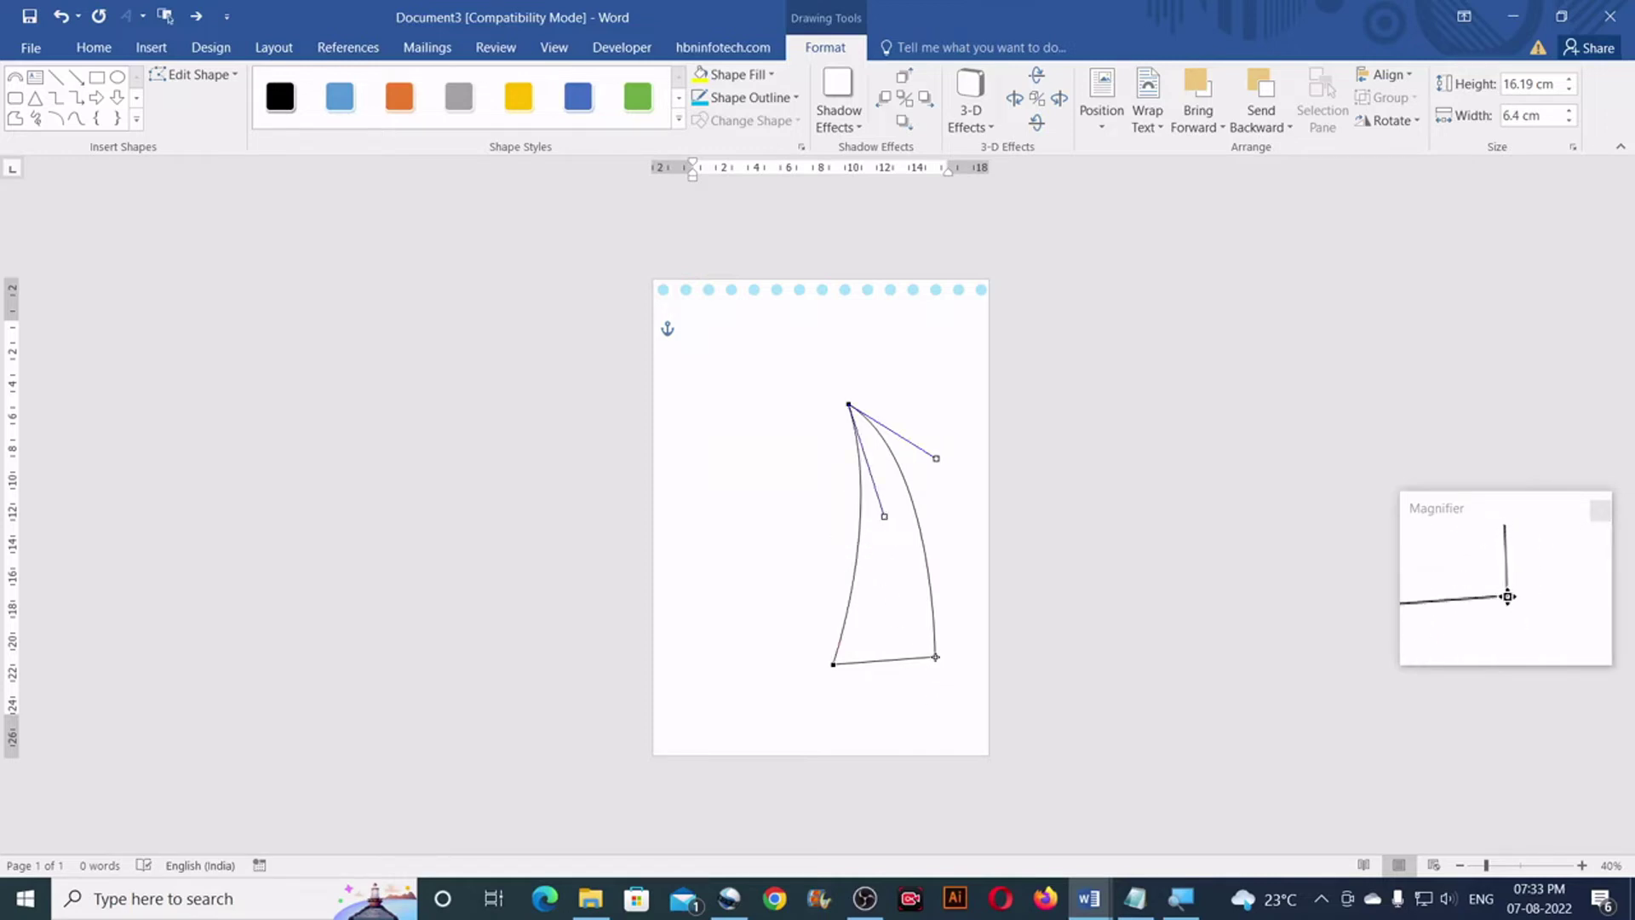
{"action": "left_click_drag", "start_coordinate": [935, 658], "coordinate": [935, 670]}
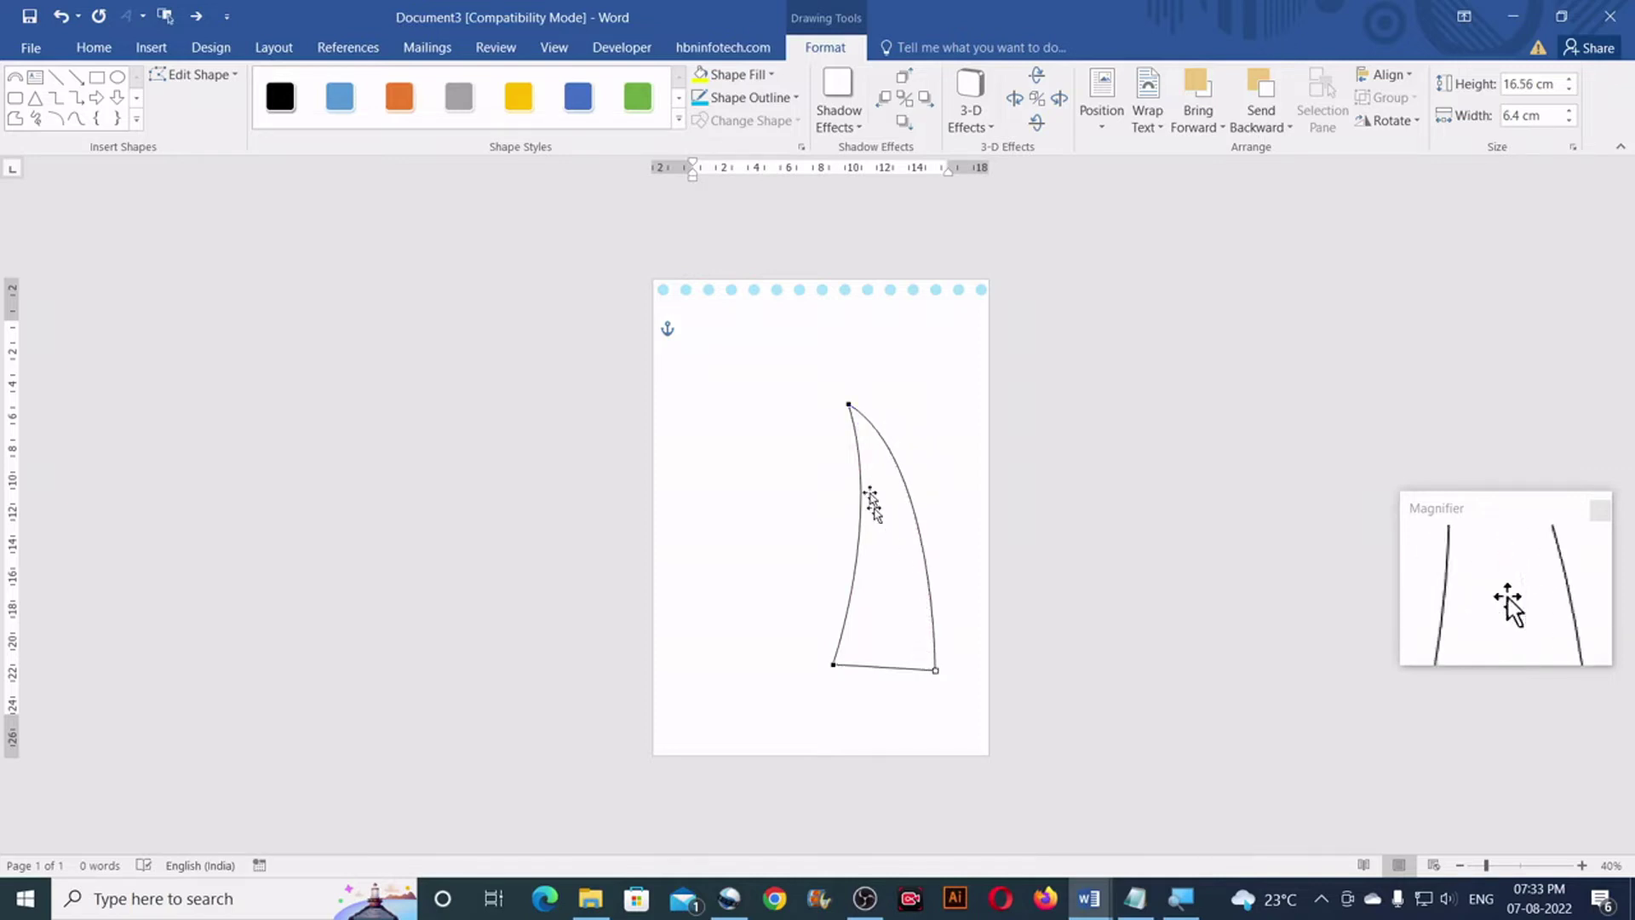
{"action": "left_click_drag", "start_coordinate": [847, 406], "coordinate": [861, 402]}
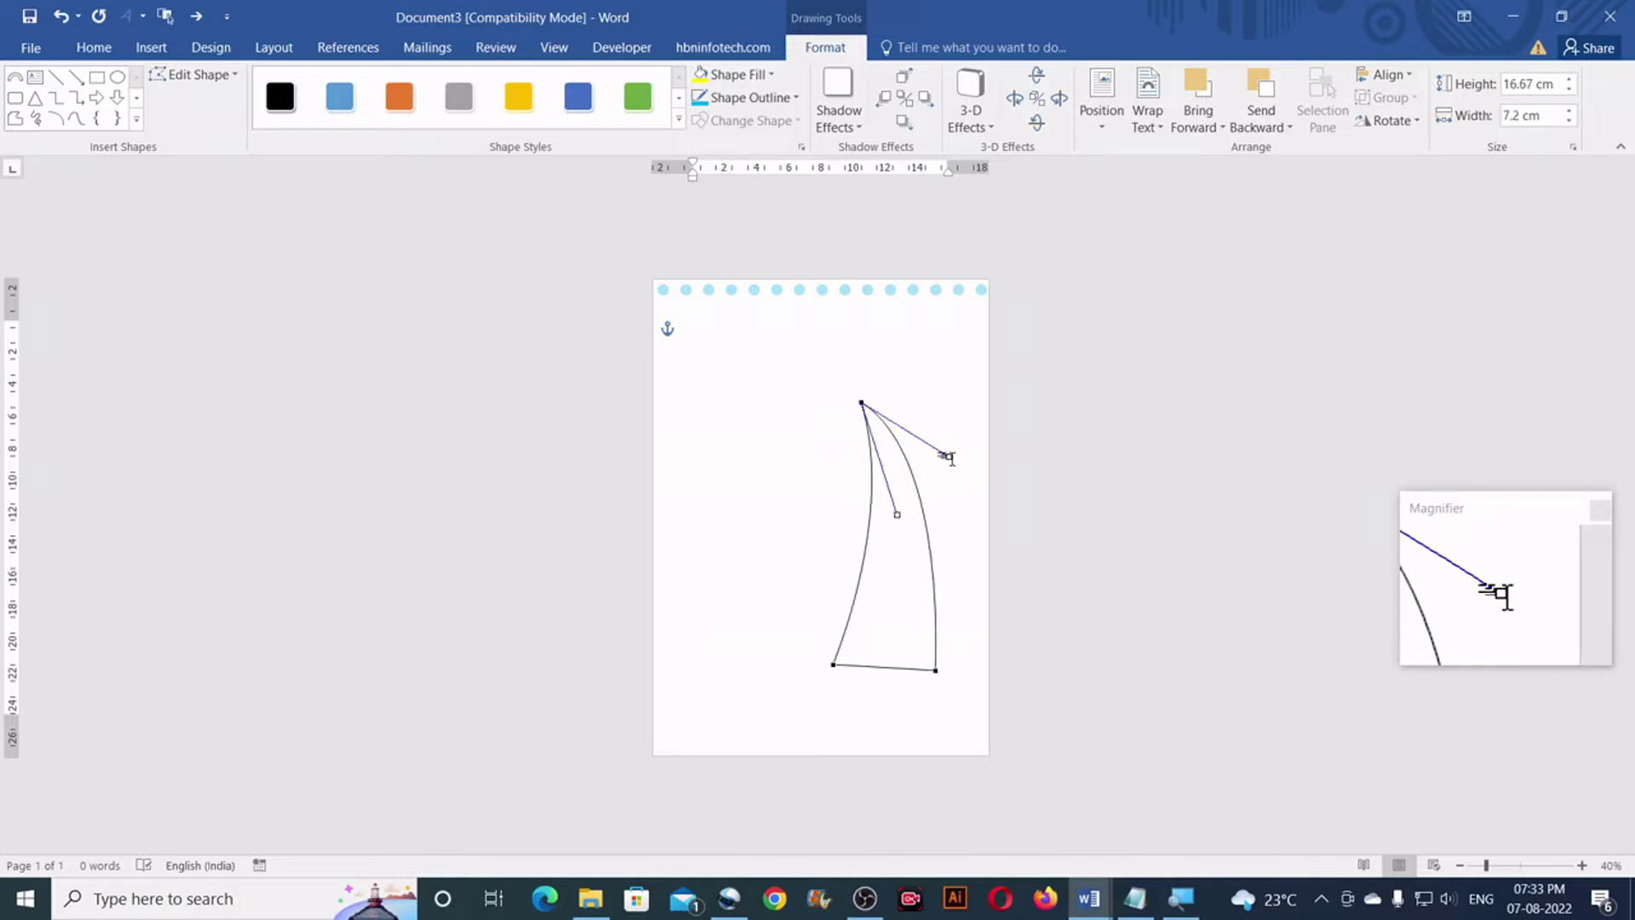
{"action": "left_click_drag", "start_coordinate": [949, 458], "coordinate": [962, 464]}
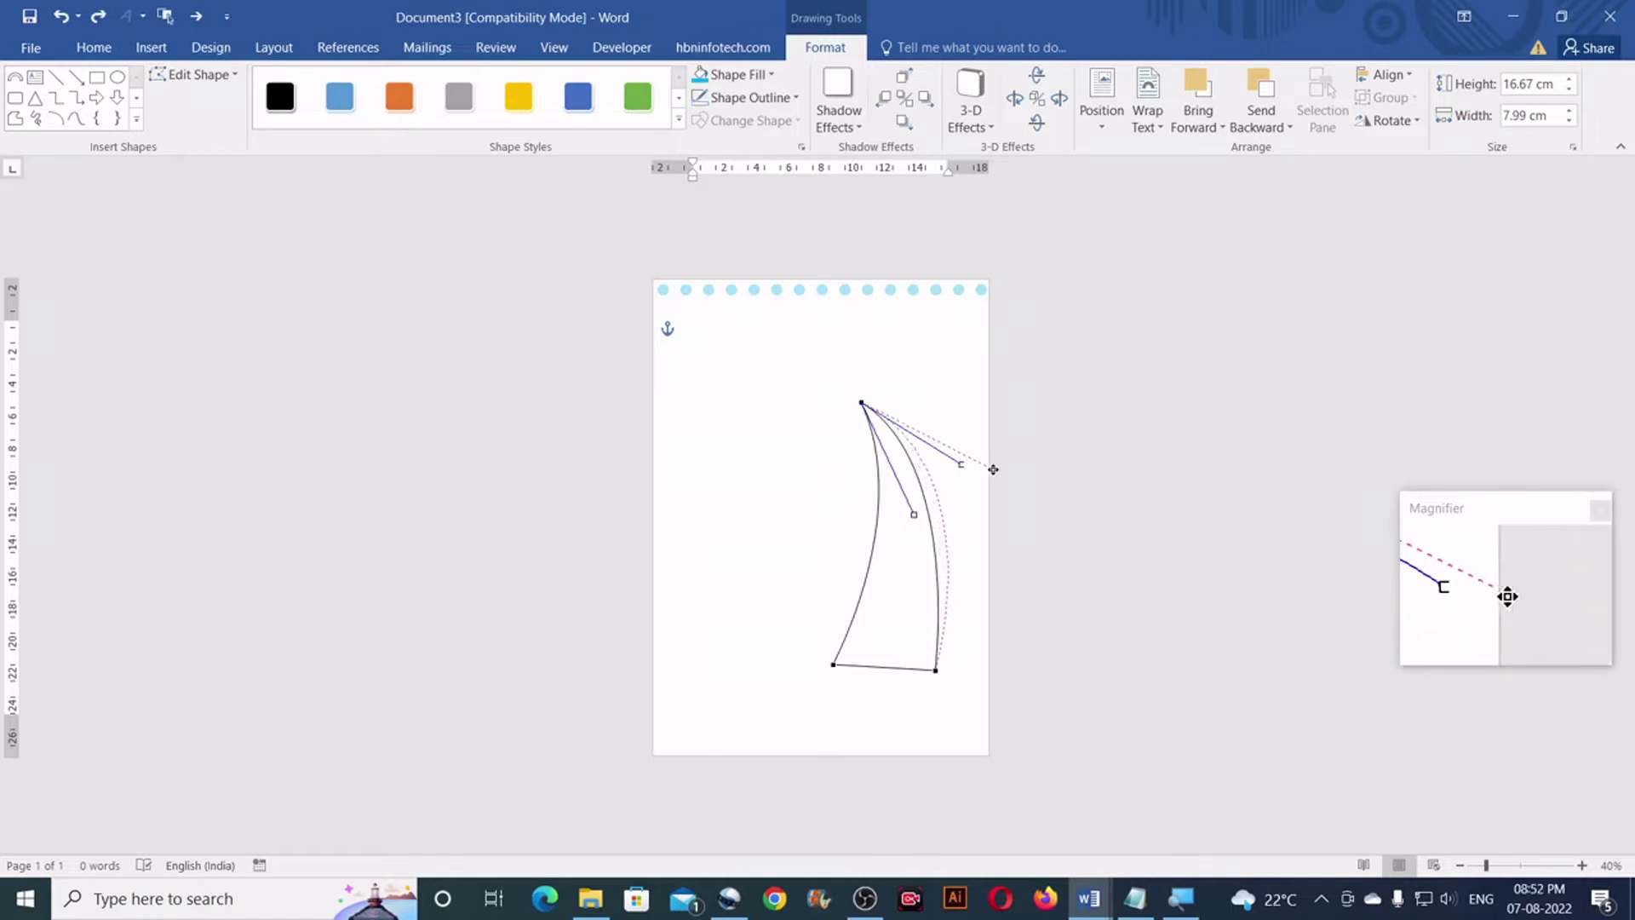
Step: Widen the curves toward the page edge and pull the bottom point lower into a crescent
{"action": "left_click_drag", "start_coordinate": [996, 469], "coordinate": [996, 469]}
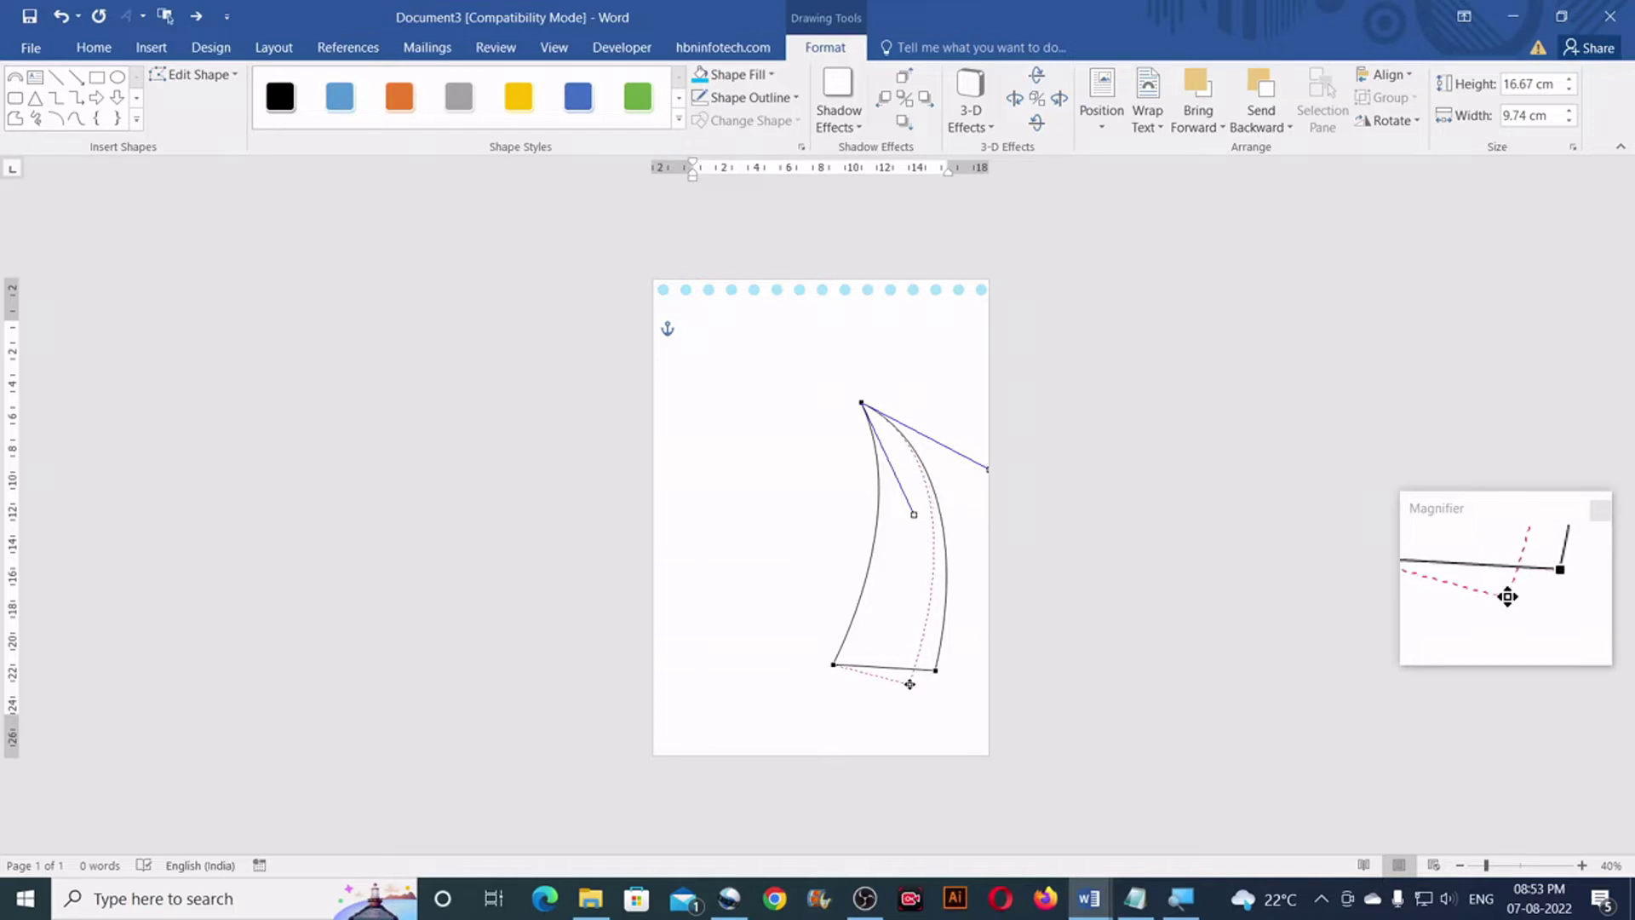
{"action": "left_click_drag", "start_coordinate": [911, 685], "coordinate": [912, 684]}
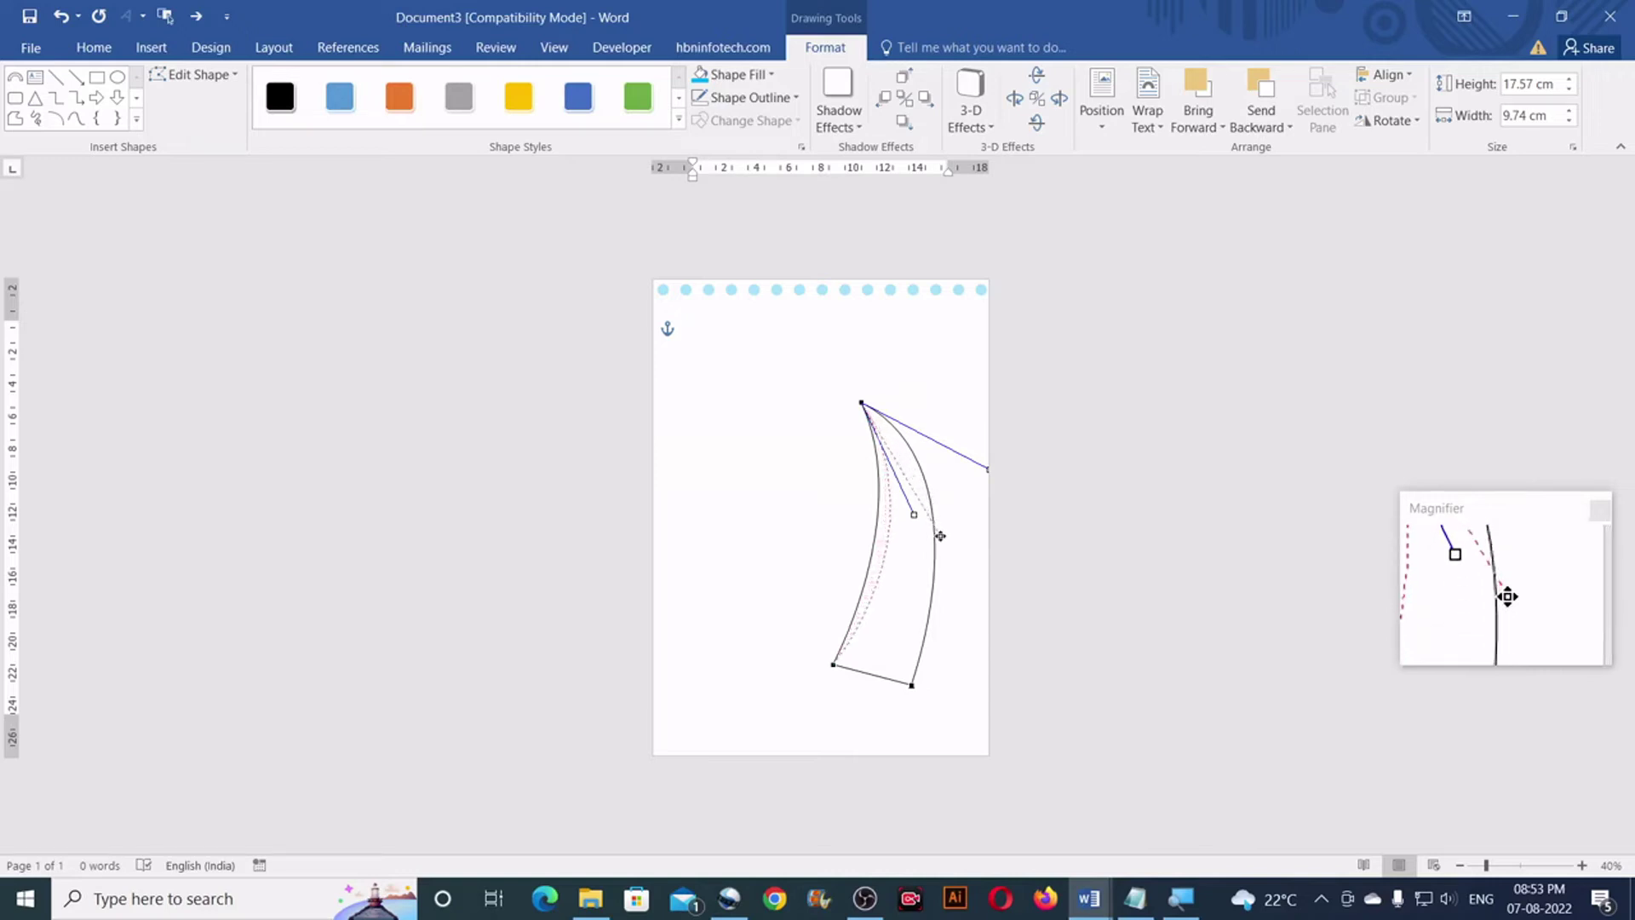
{"action": "left_click_drag", "start_coordinate": [940, 536], "coordinate": [940, 536]}
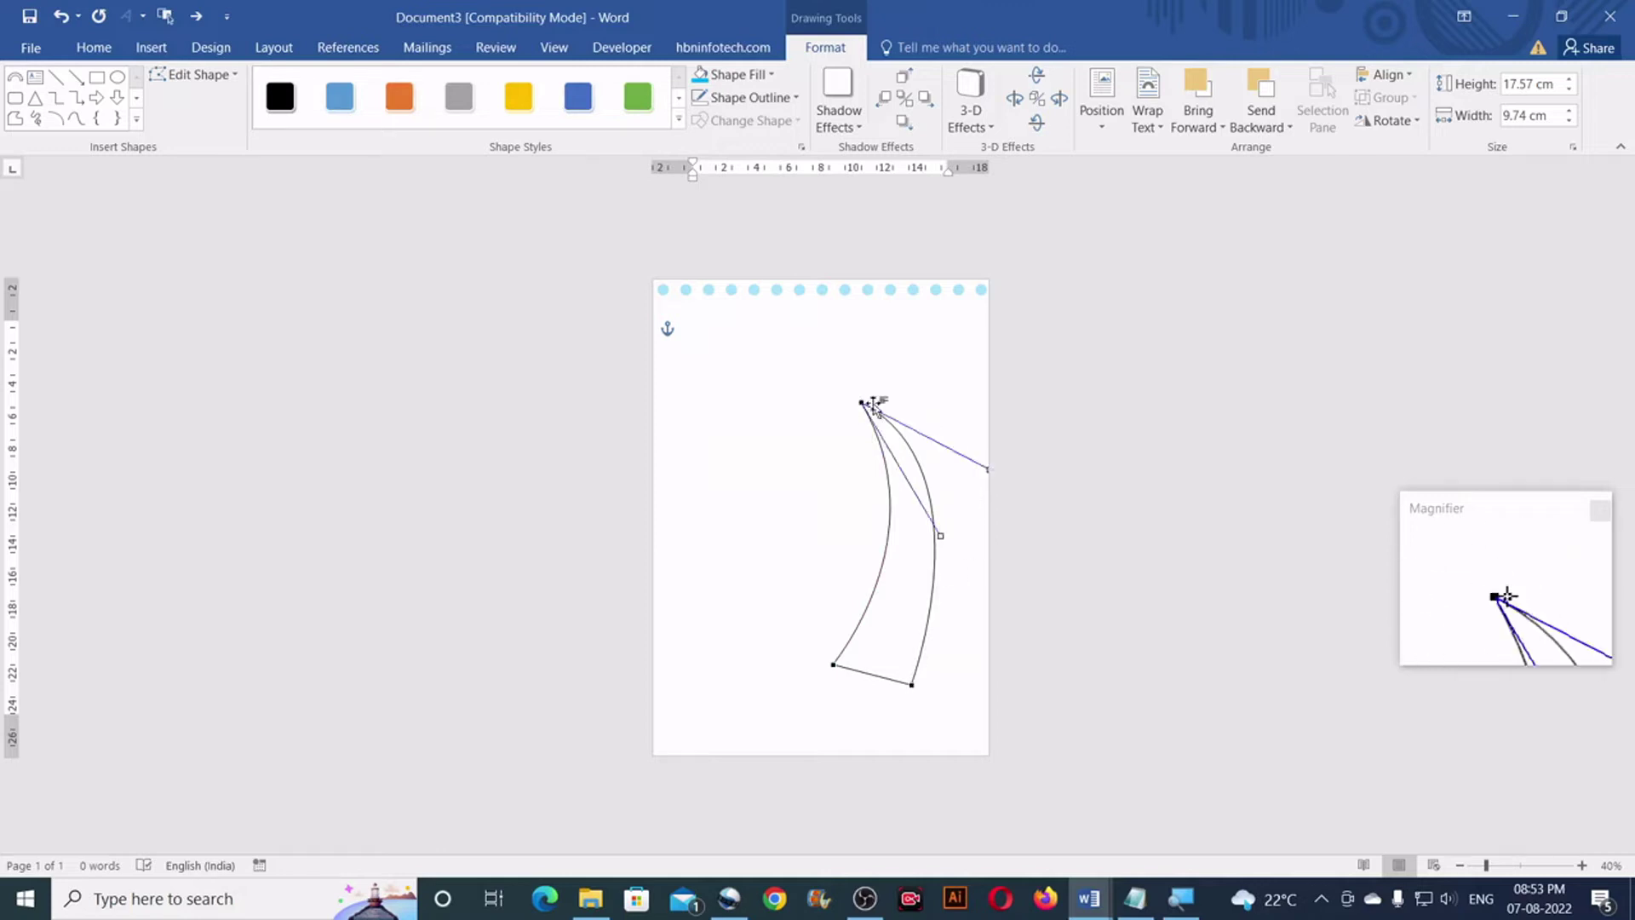
{"action": "left_click", "coordinate": [863, 402]}
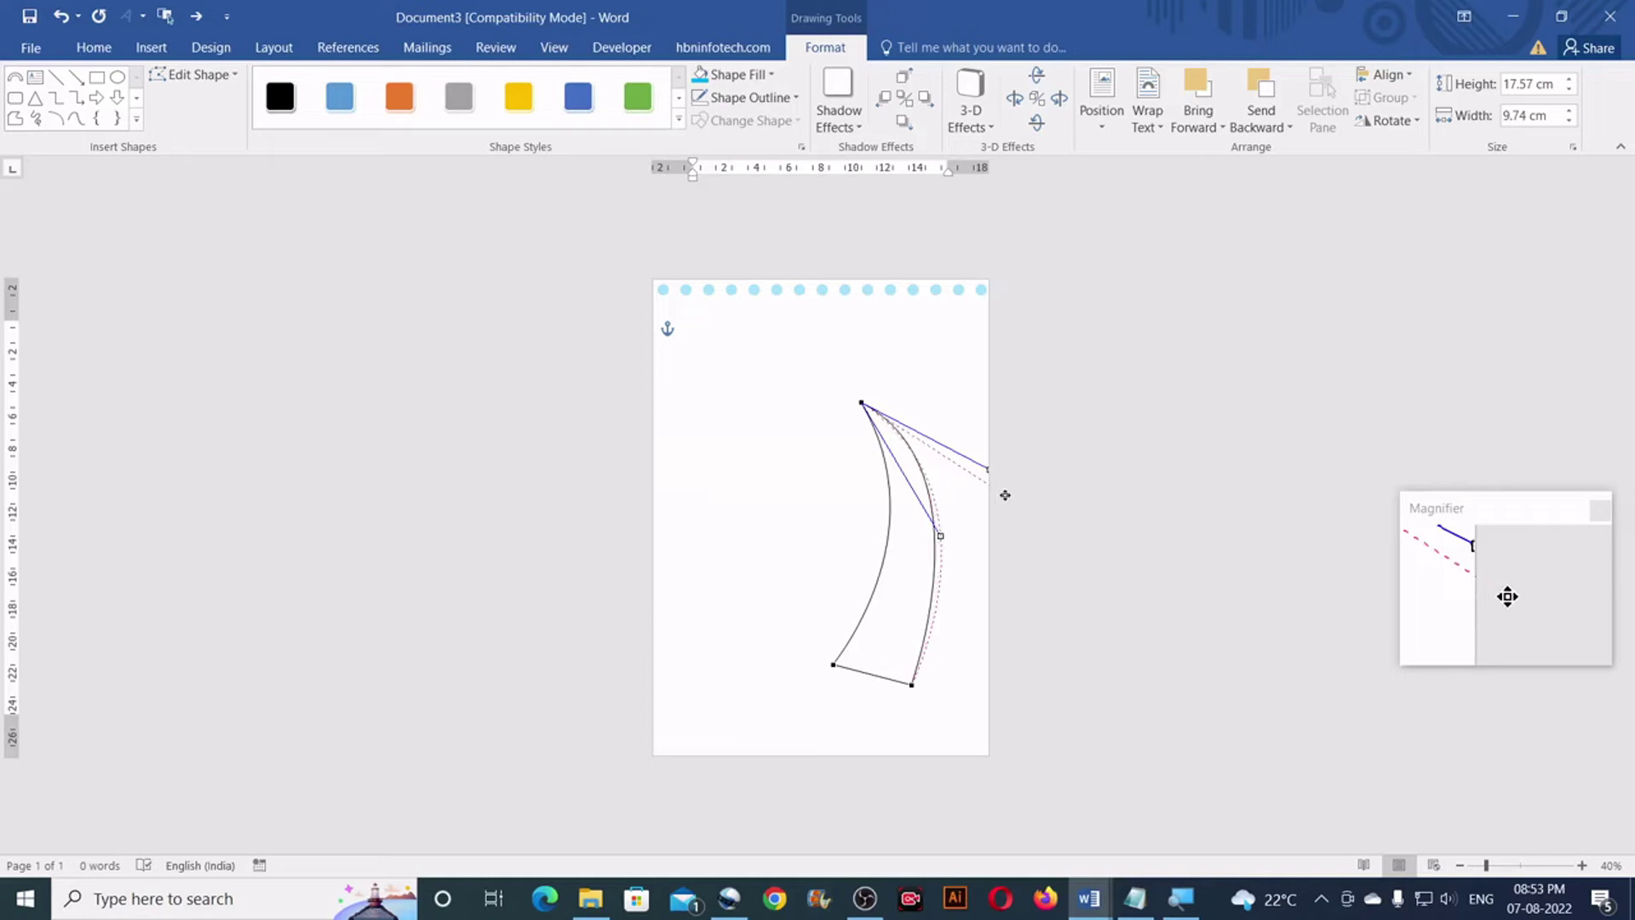
{"action": "left_click_drag", "start_coordinate": [1005, 494], "coordinate": [1005, 495]}
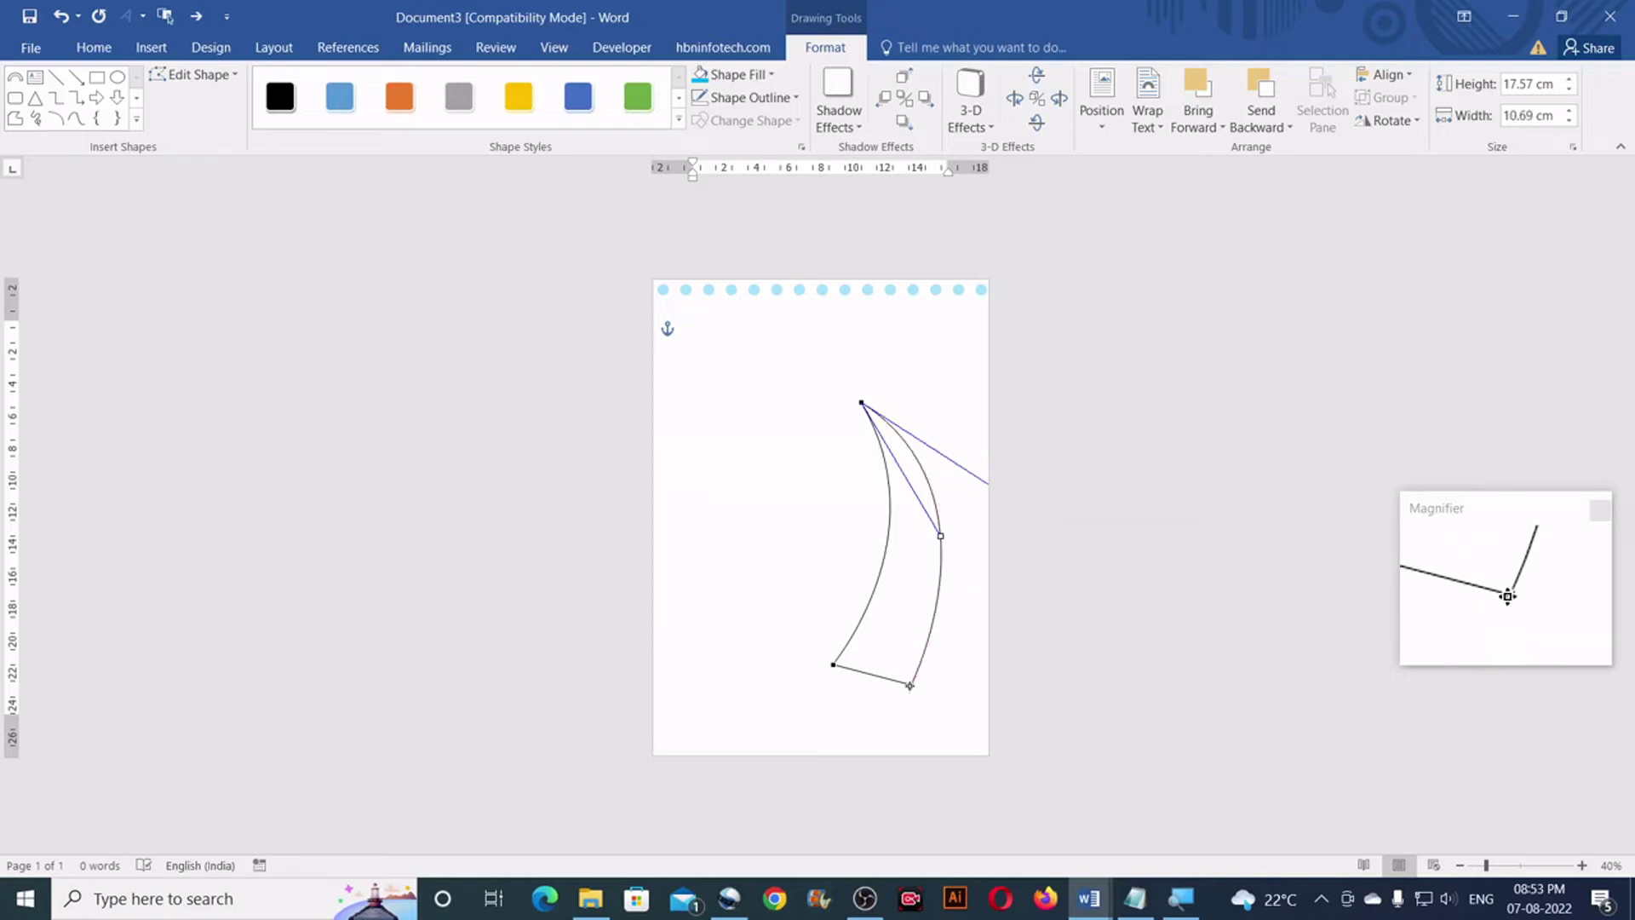
{"action": "left_click_drag", "start_coordinate": [906, 690], "coordinate": [908, 696]}
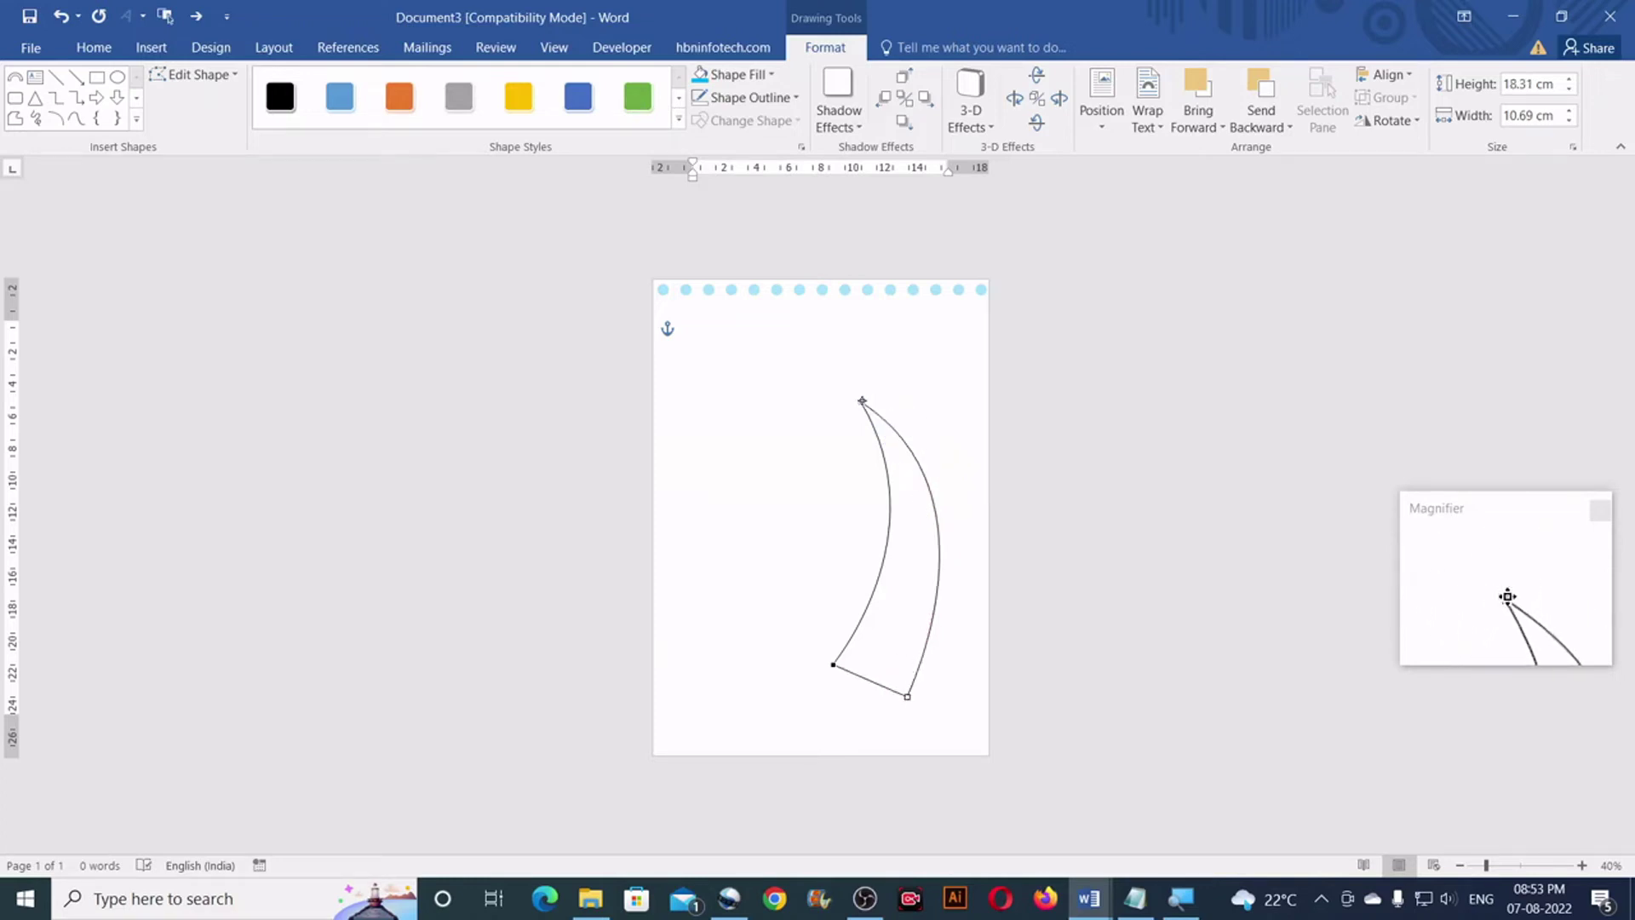
Step: Exit point editing, move the crescent right and down, and enlarge it past the right page edge
{"action": "left_click", "coordinate": [960, 590]}
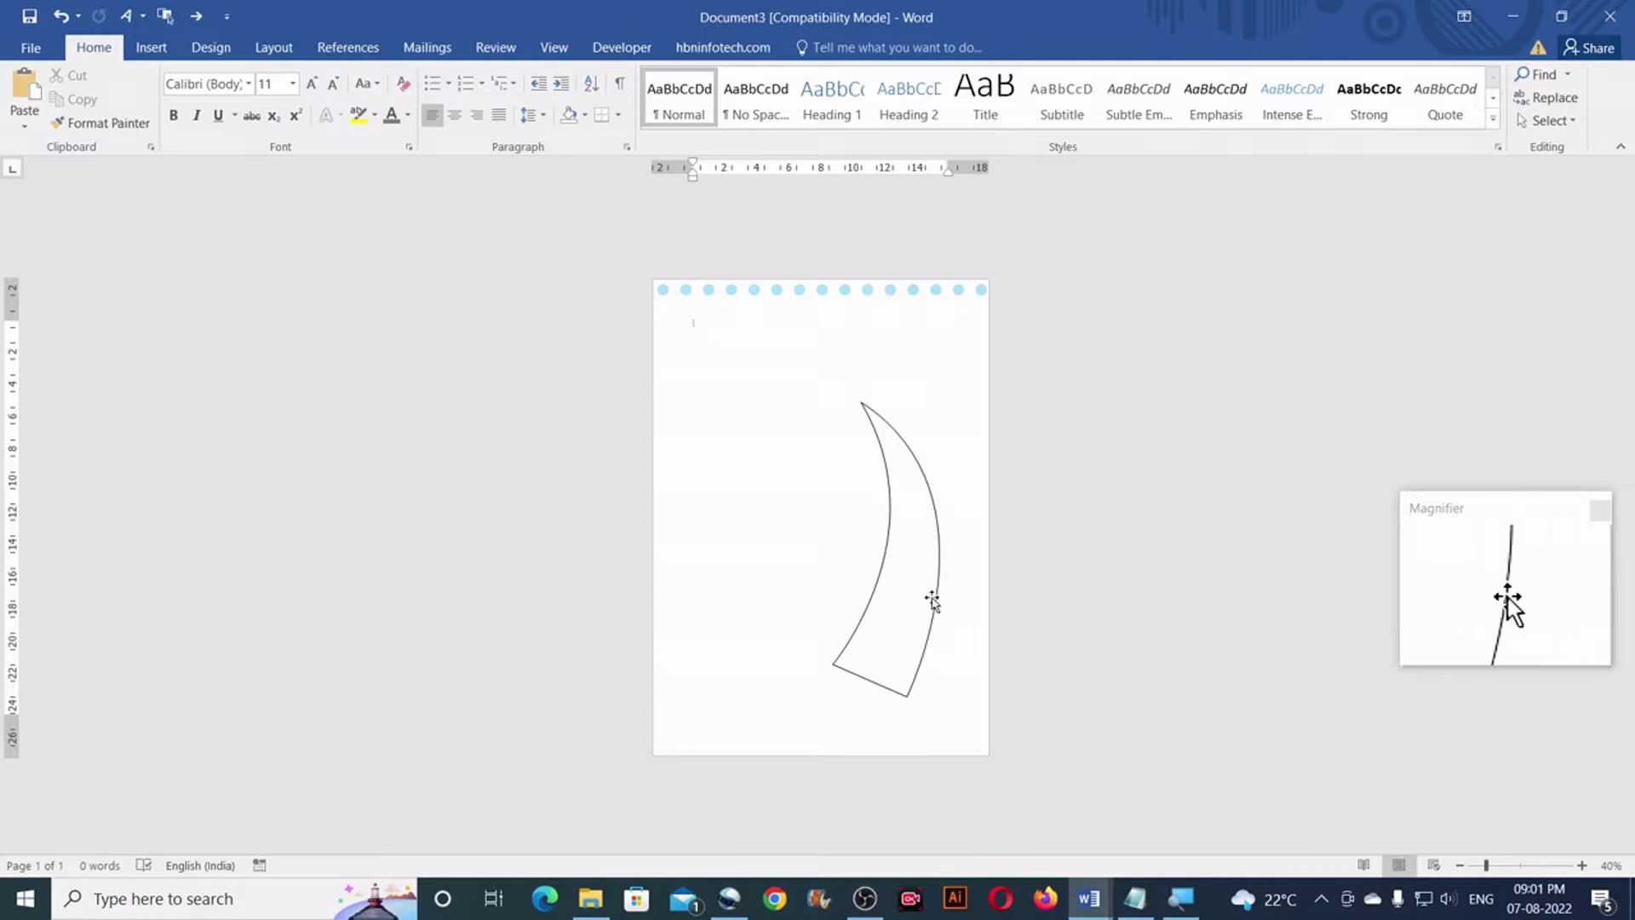
{"action": "mouse_move", "coordinate": [910, 539]}
{"action": "left_mouse_down"}
{"action": "mouse_move", "coordinate": [974, 613]}
{"action": "mouse_move", "coordinate": [971, 663]}
{"action": "left_mouse_up"}
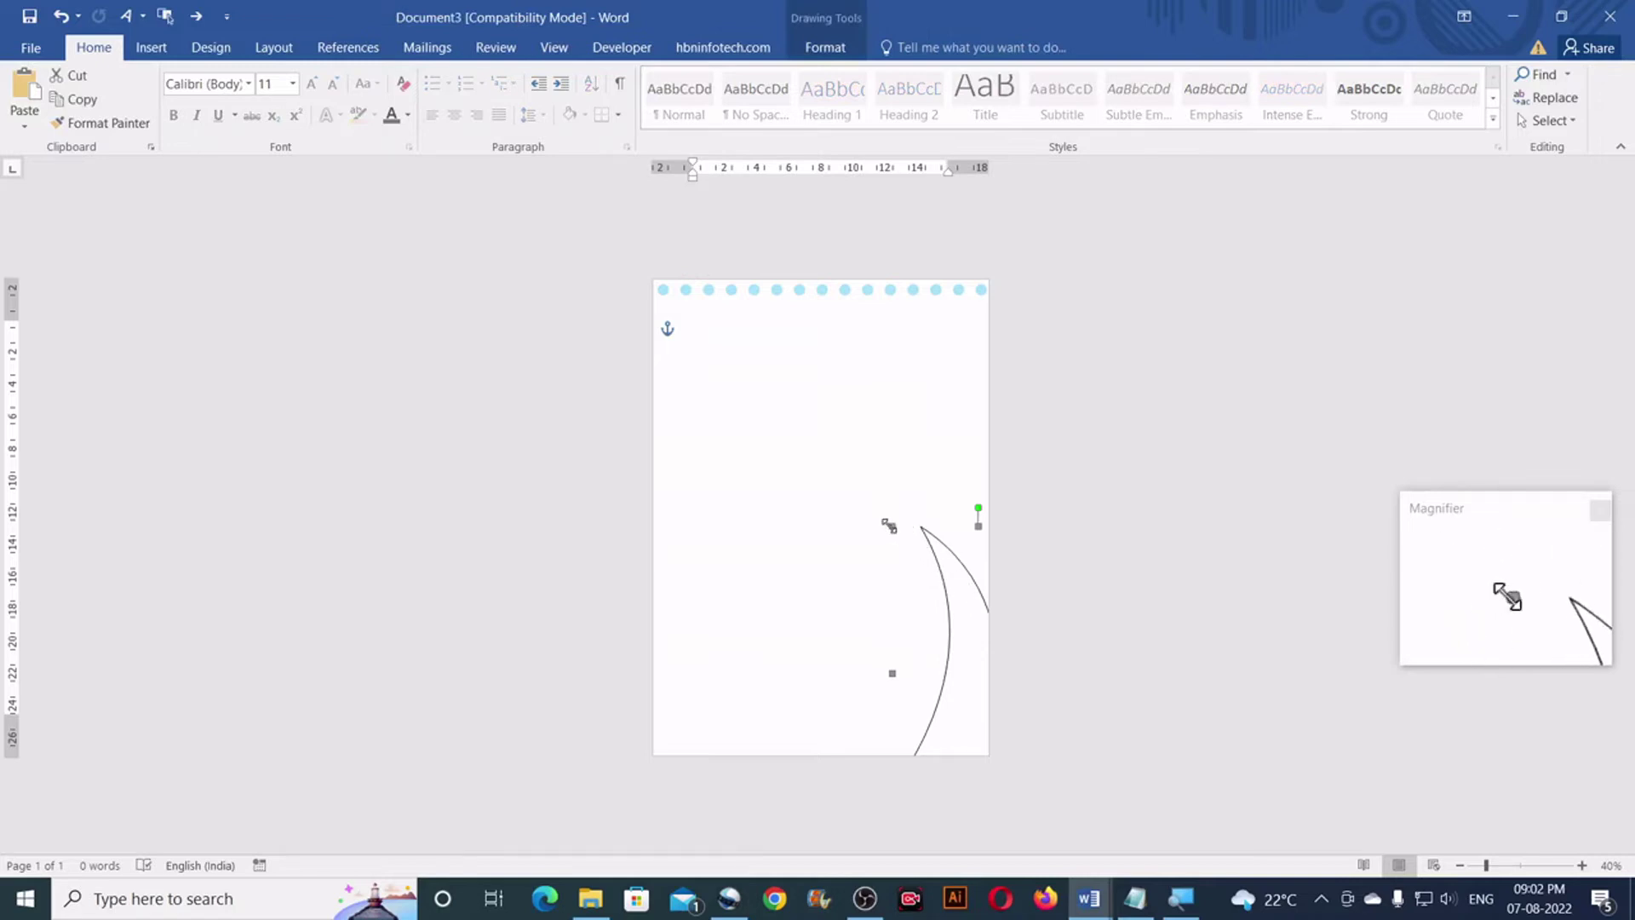
{"action": "left_click_drag", "start_coordinate": [882, 516], "coordinate": [843, 434]}
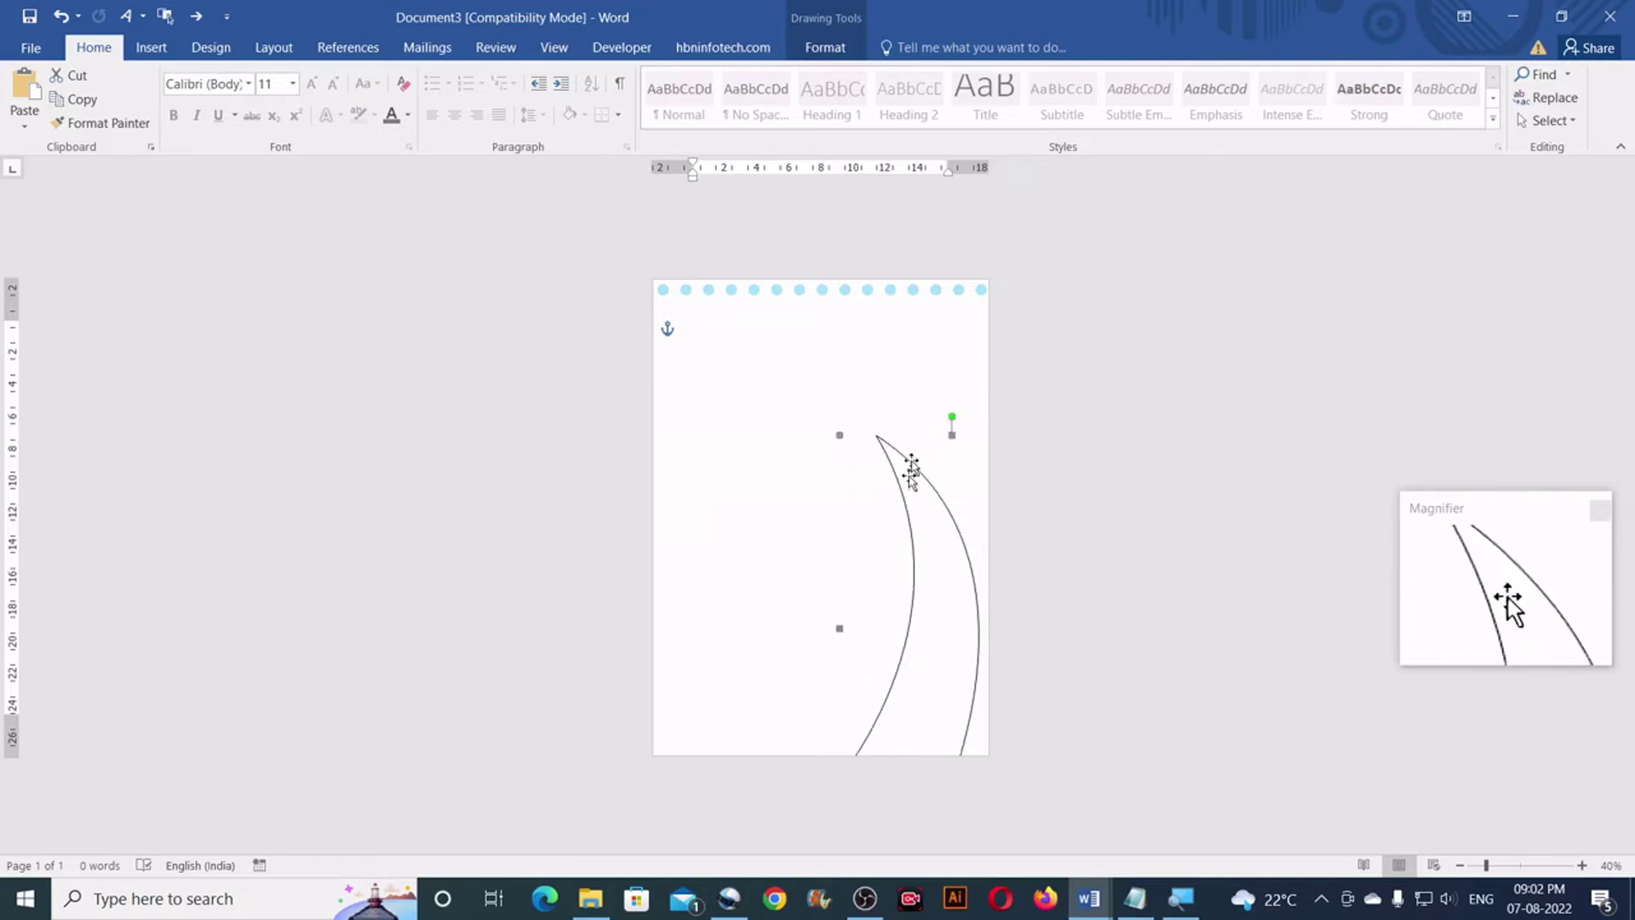
{"action": "mouse_move", "coordinate": [952, 664]}
{"action": "left_mouse_down"}
{"action": "mouse_move", "coordinate": [970, 687]}
{"action": "mouse_move", "coordinate": [960, 650]}
{"action": "left_mouse_up"}
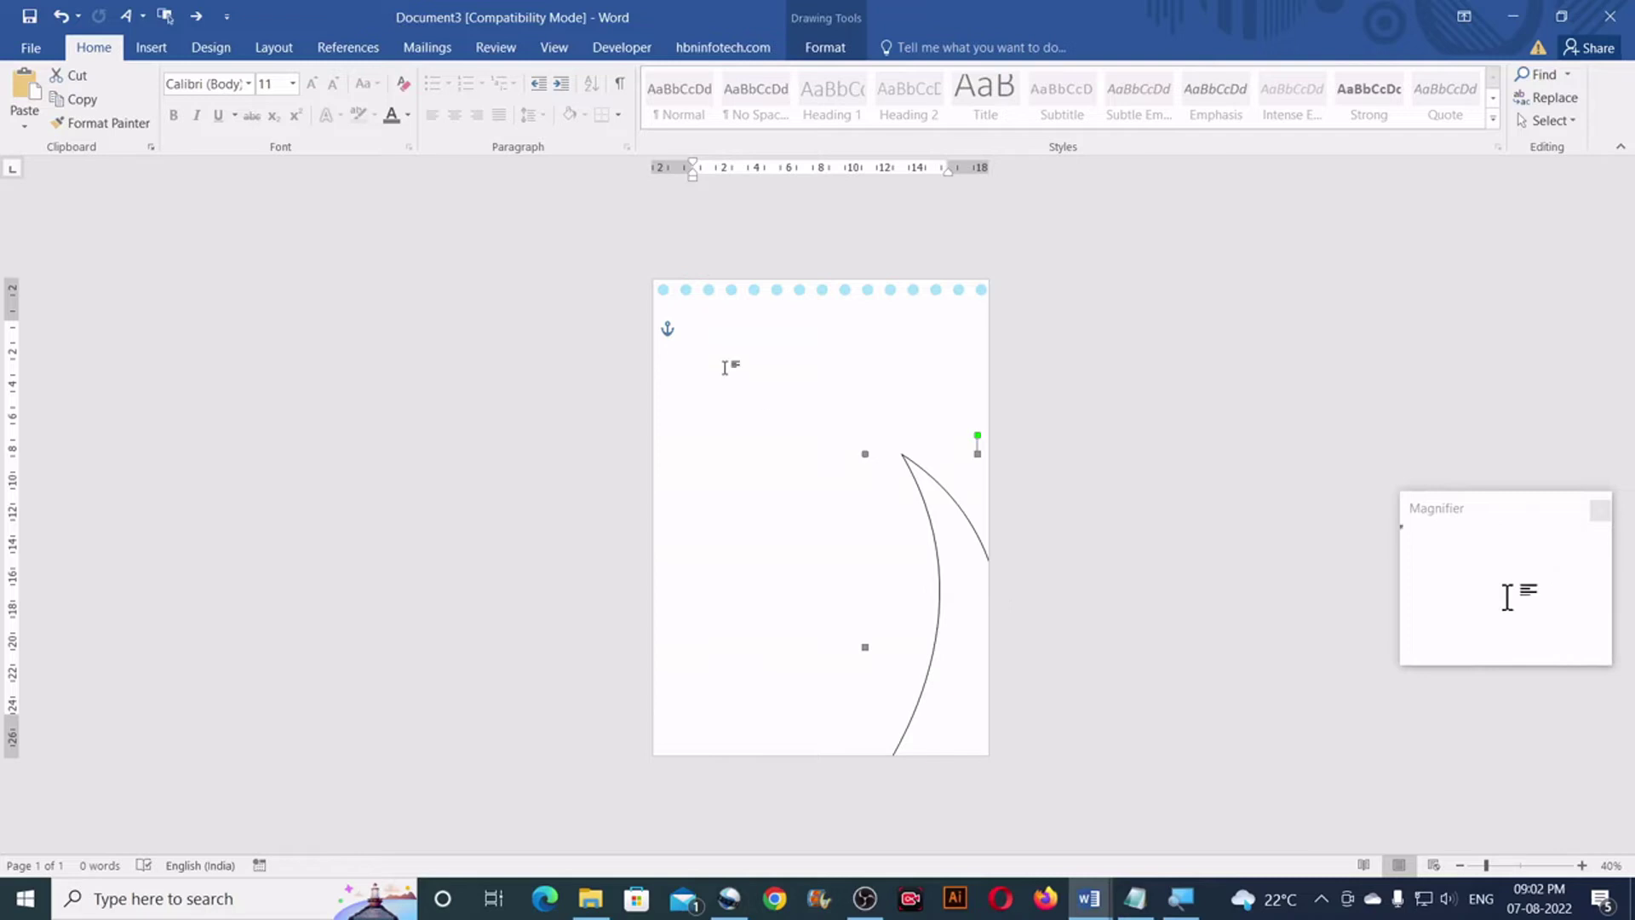
Step: Fill the crescent Dark Blue with No Outline and Ctrl-drag a copy just to its left
{"action": "left_click", "coordinate": [825, 46]}
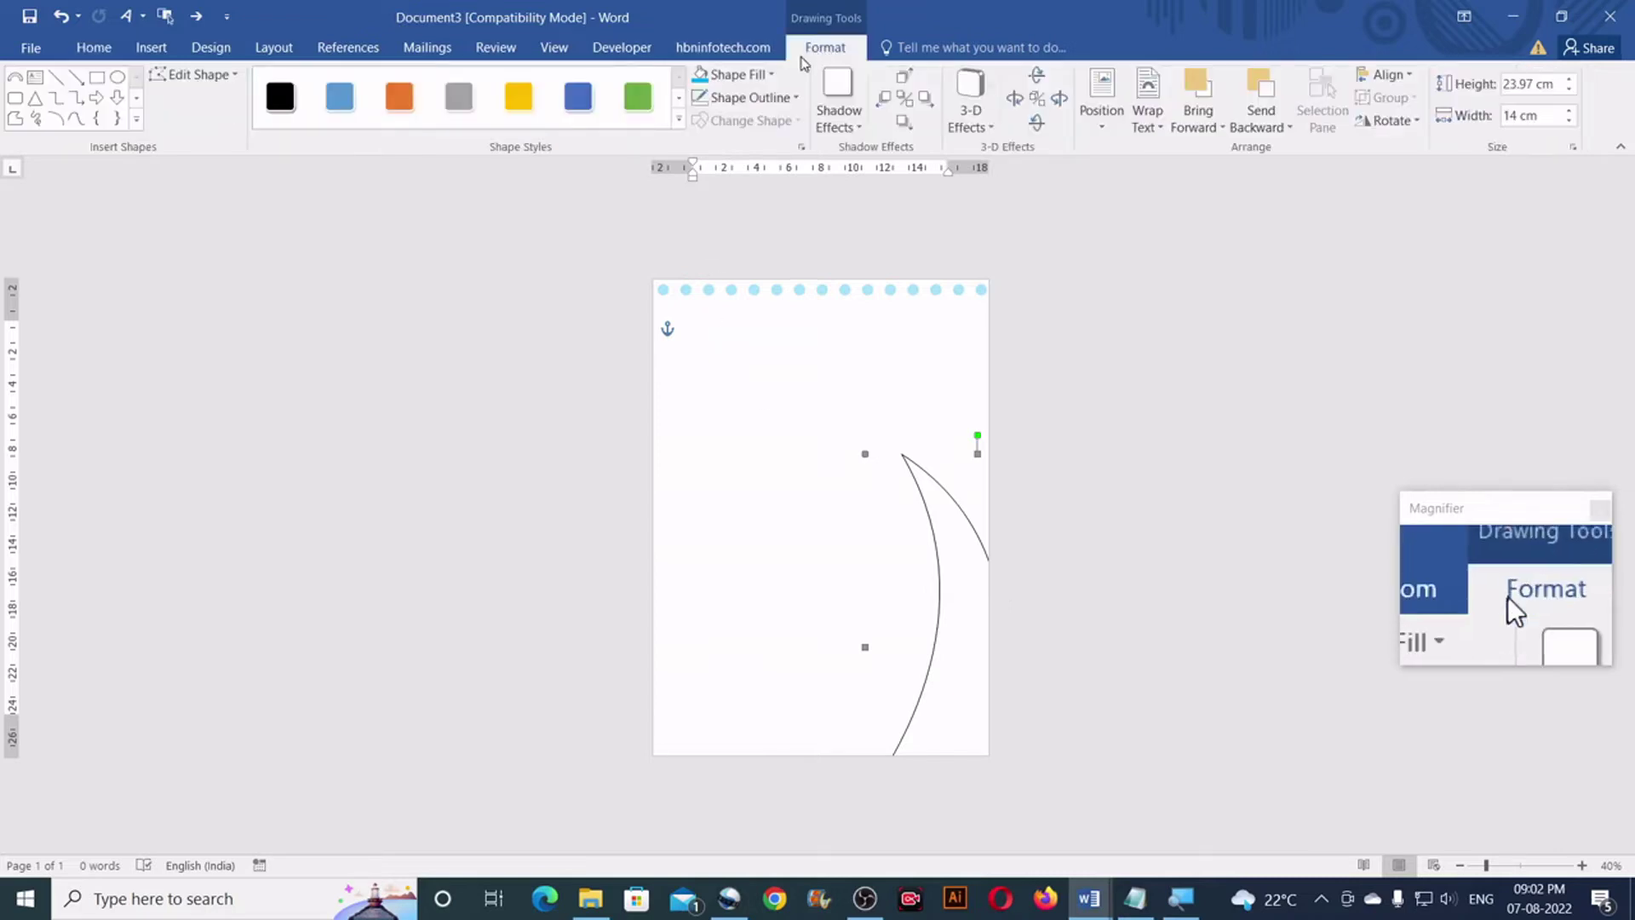
{"action": "left_click", "coordinate": [770, 78]}
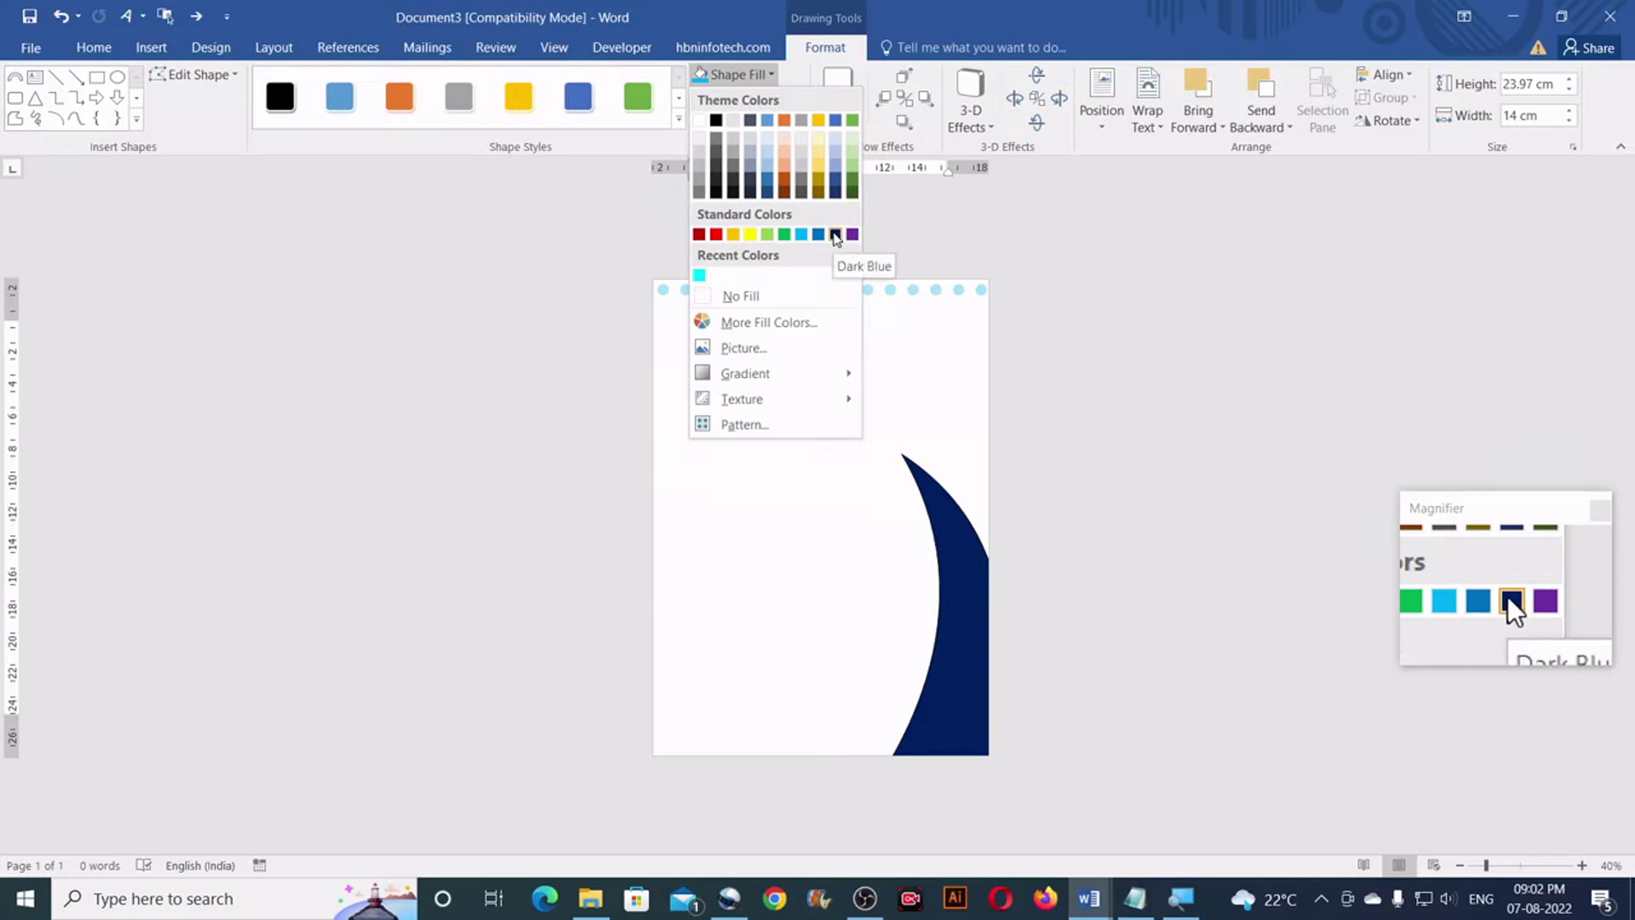
{"action": "left_click", "coordinate": [836, 236]}
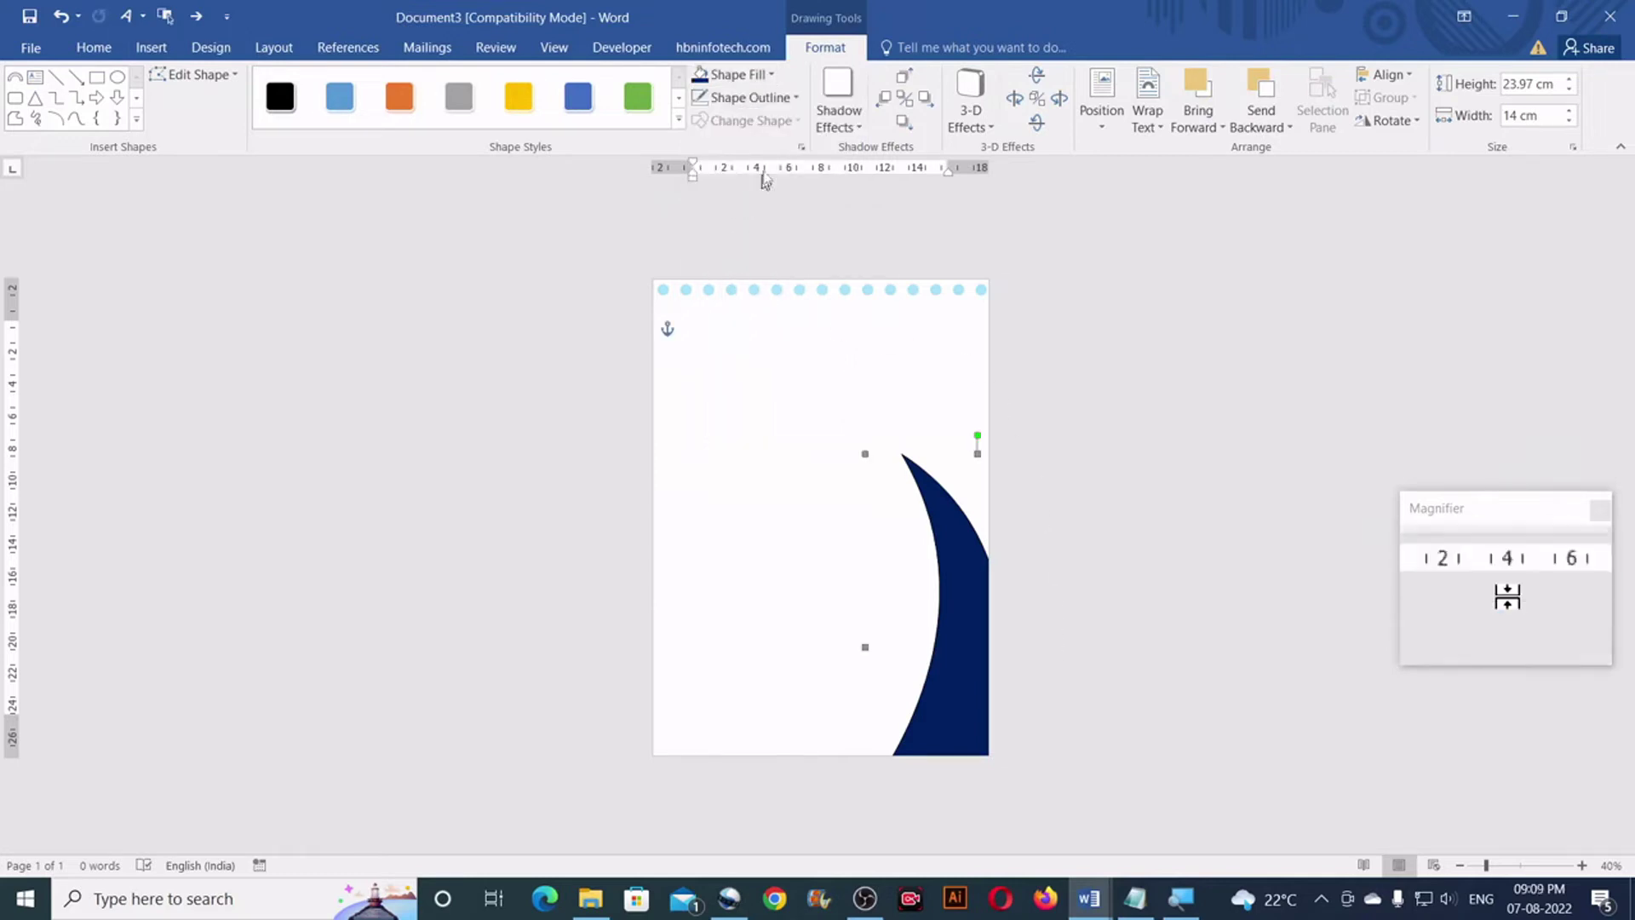
{"action": "left_click", "coordinate": [775, 105]}
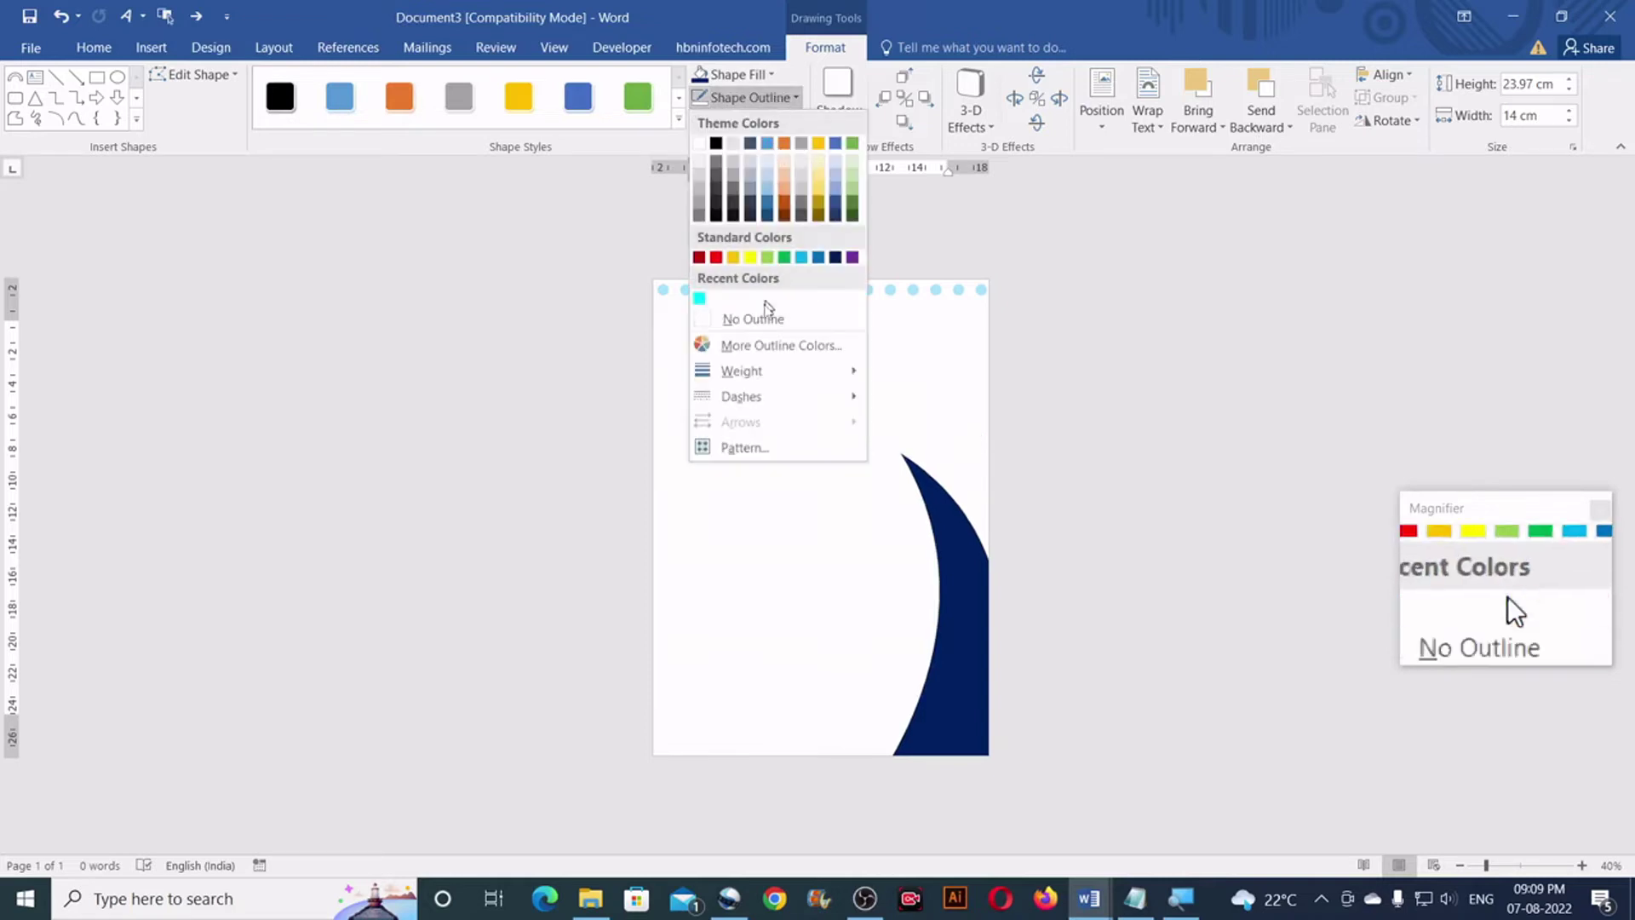
{"action": "left_click", "coordinate": [757, 321]}
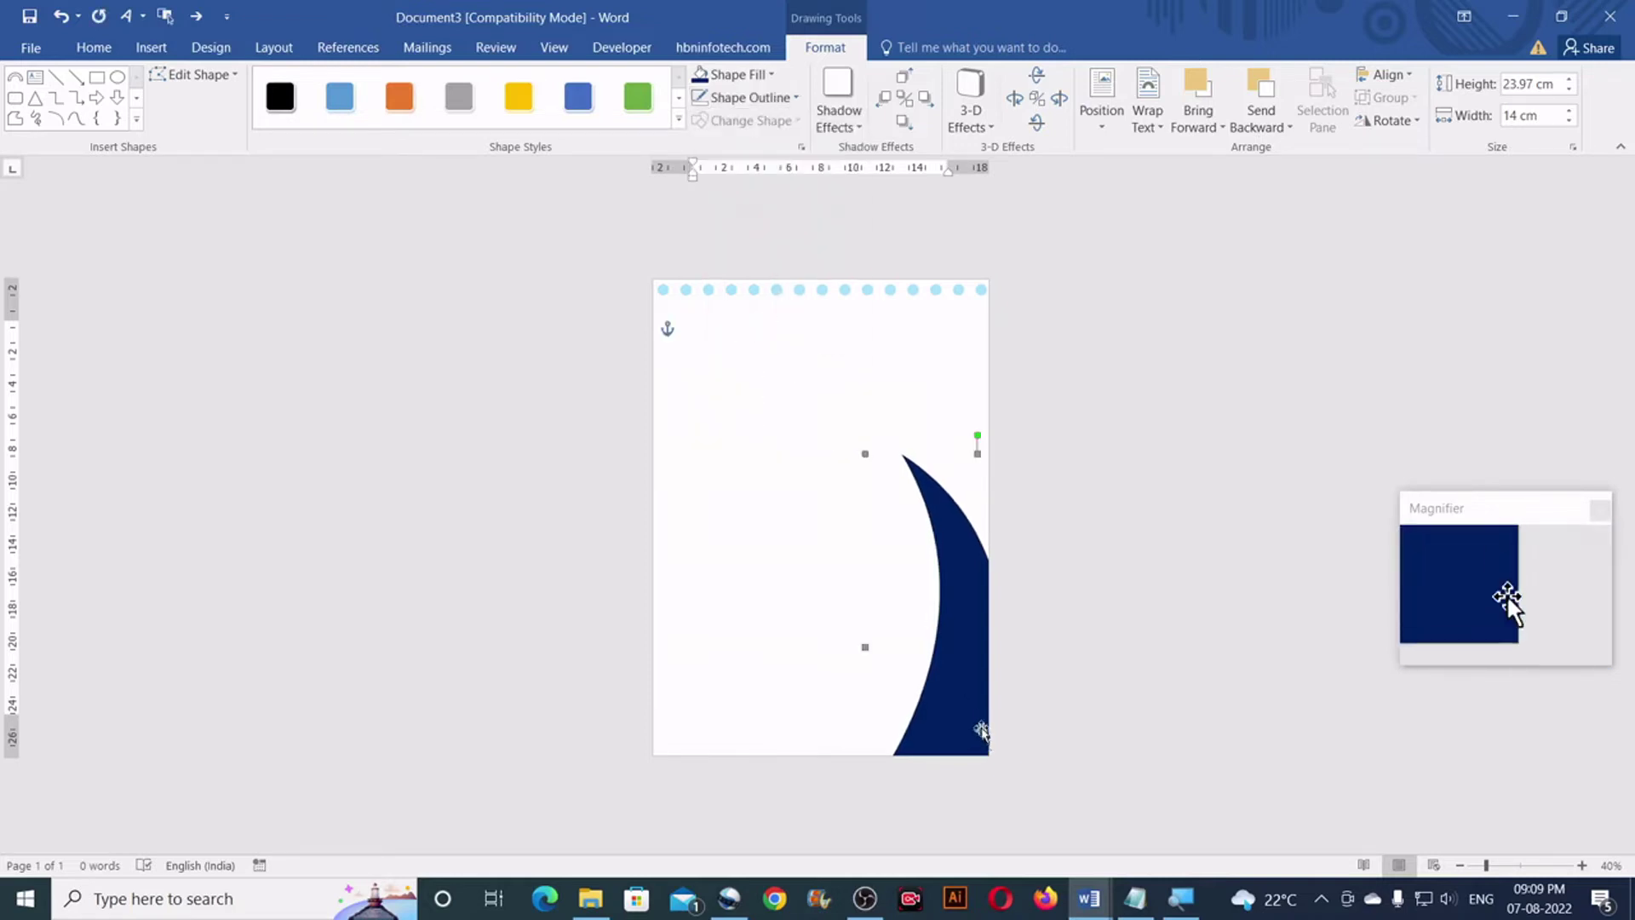
{"action": "left_click_drag", "start_coordinate": [956, 679], "coordinate": [914, 683]}
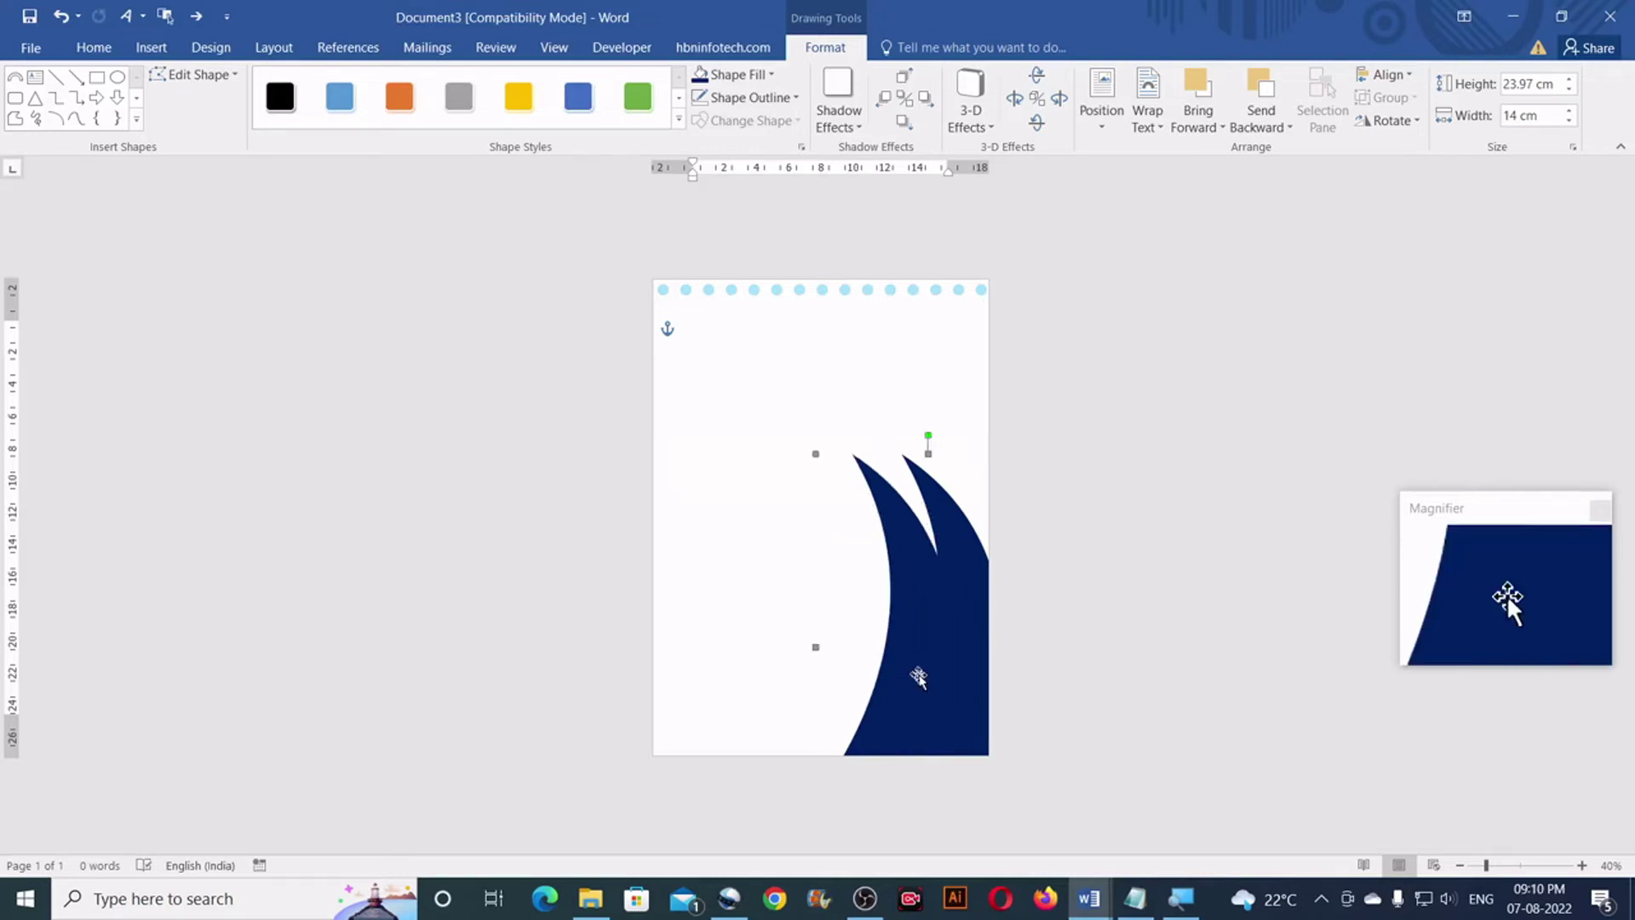
Step: Fill the copy Blue, shift it right, and tilt it slightly over the dark-blue wave
{"action": "left_click", "coordinate": [768, 79]}
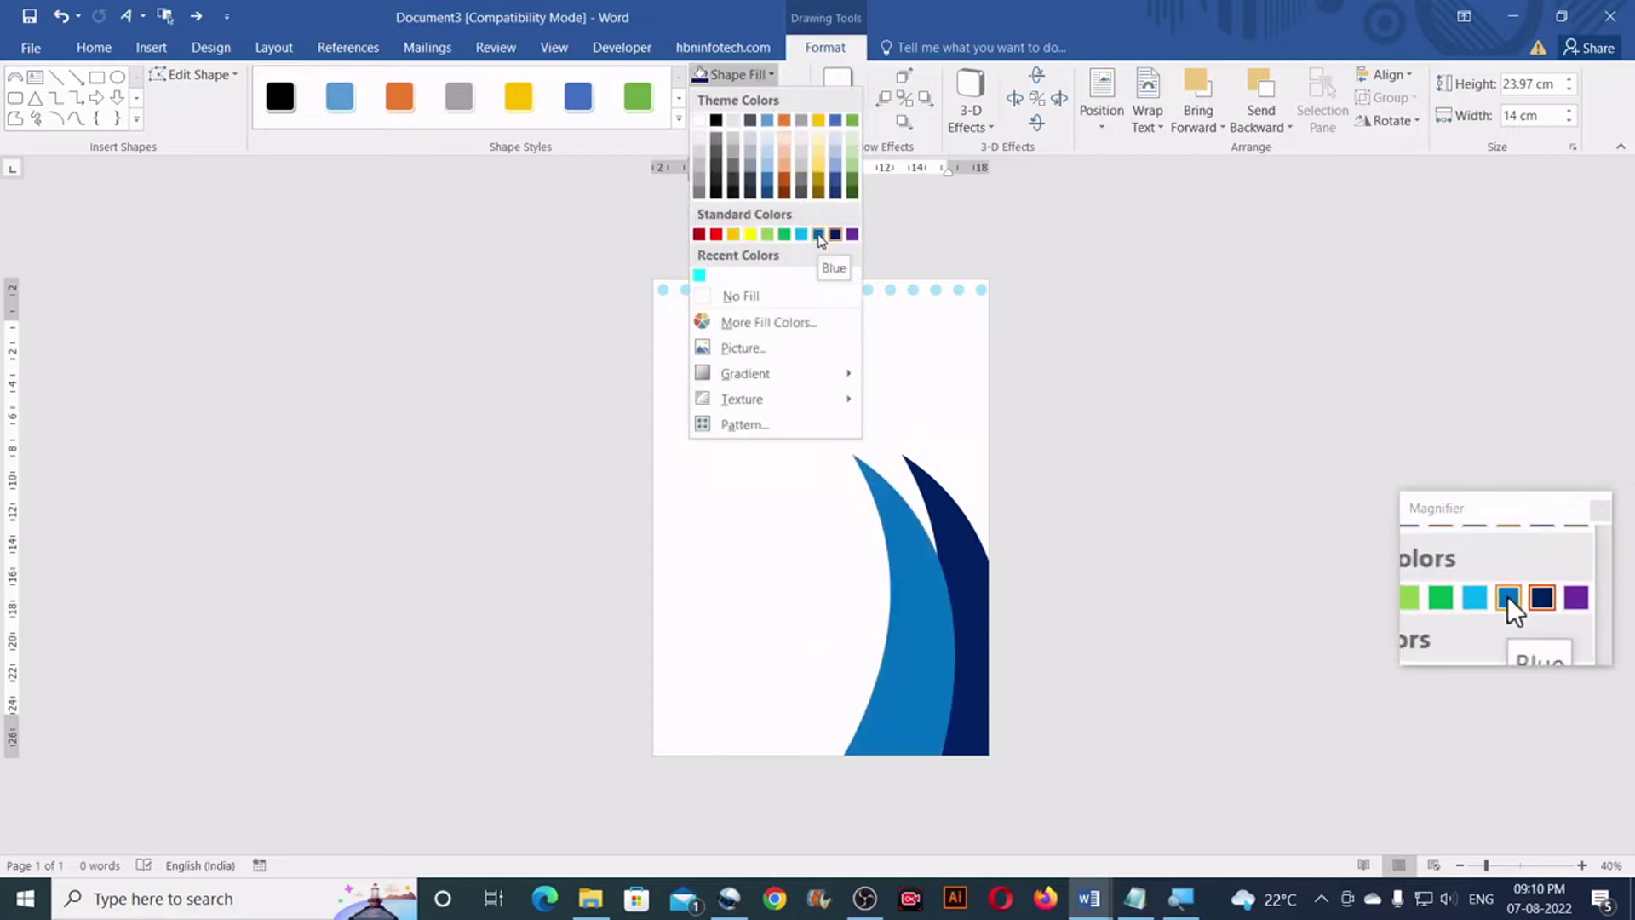
{"action": "left_click", "coordinate": [819, 236]}
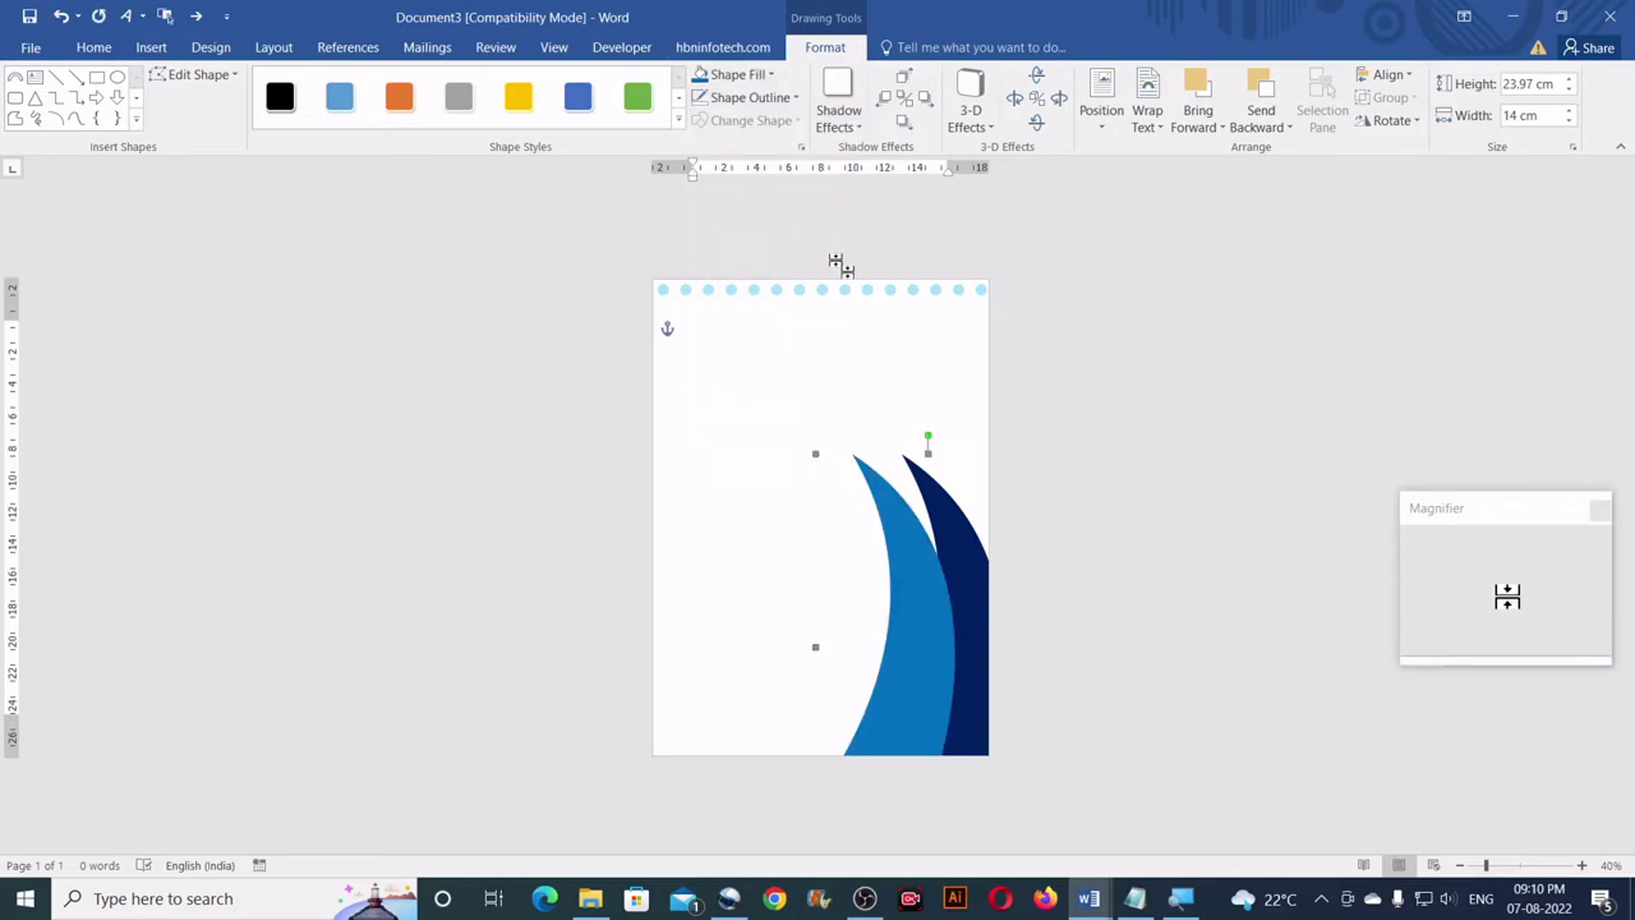
{"action": "left_click_drag", "start_coordinate": [912, 599], "coordinate": [927, 596]}
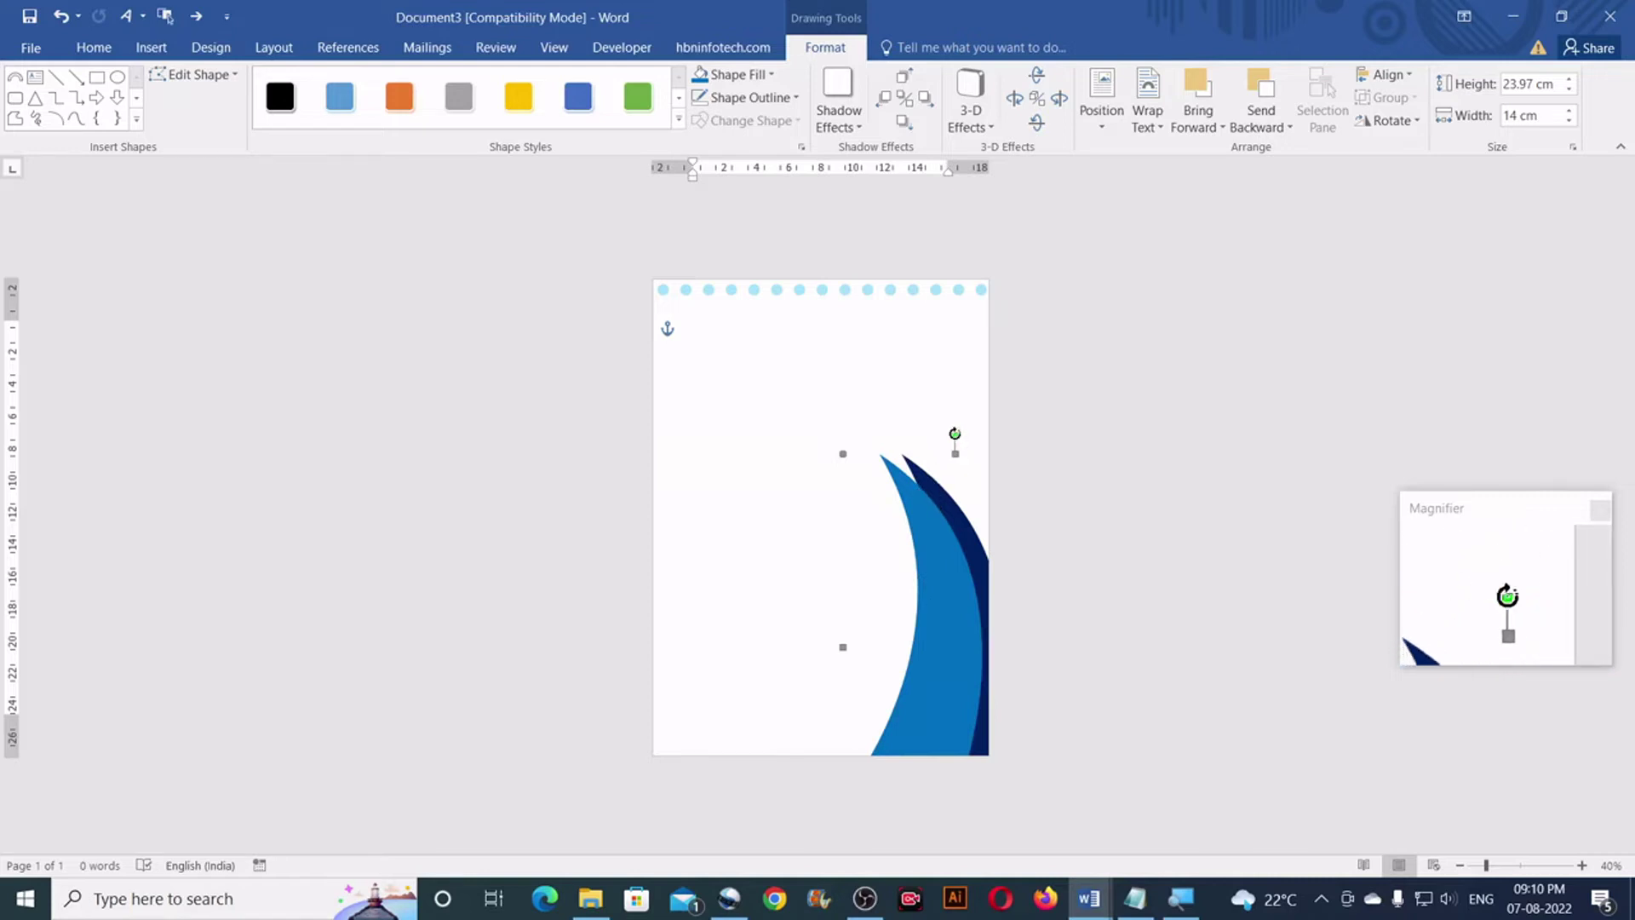
{"action": "left_click_drag", "start_coordinate": [956, 434], "coordinate": [974, 434]}
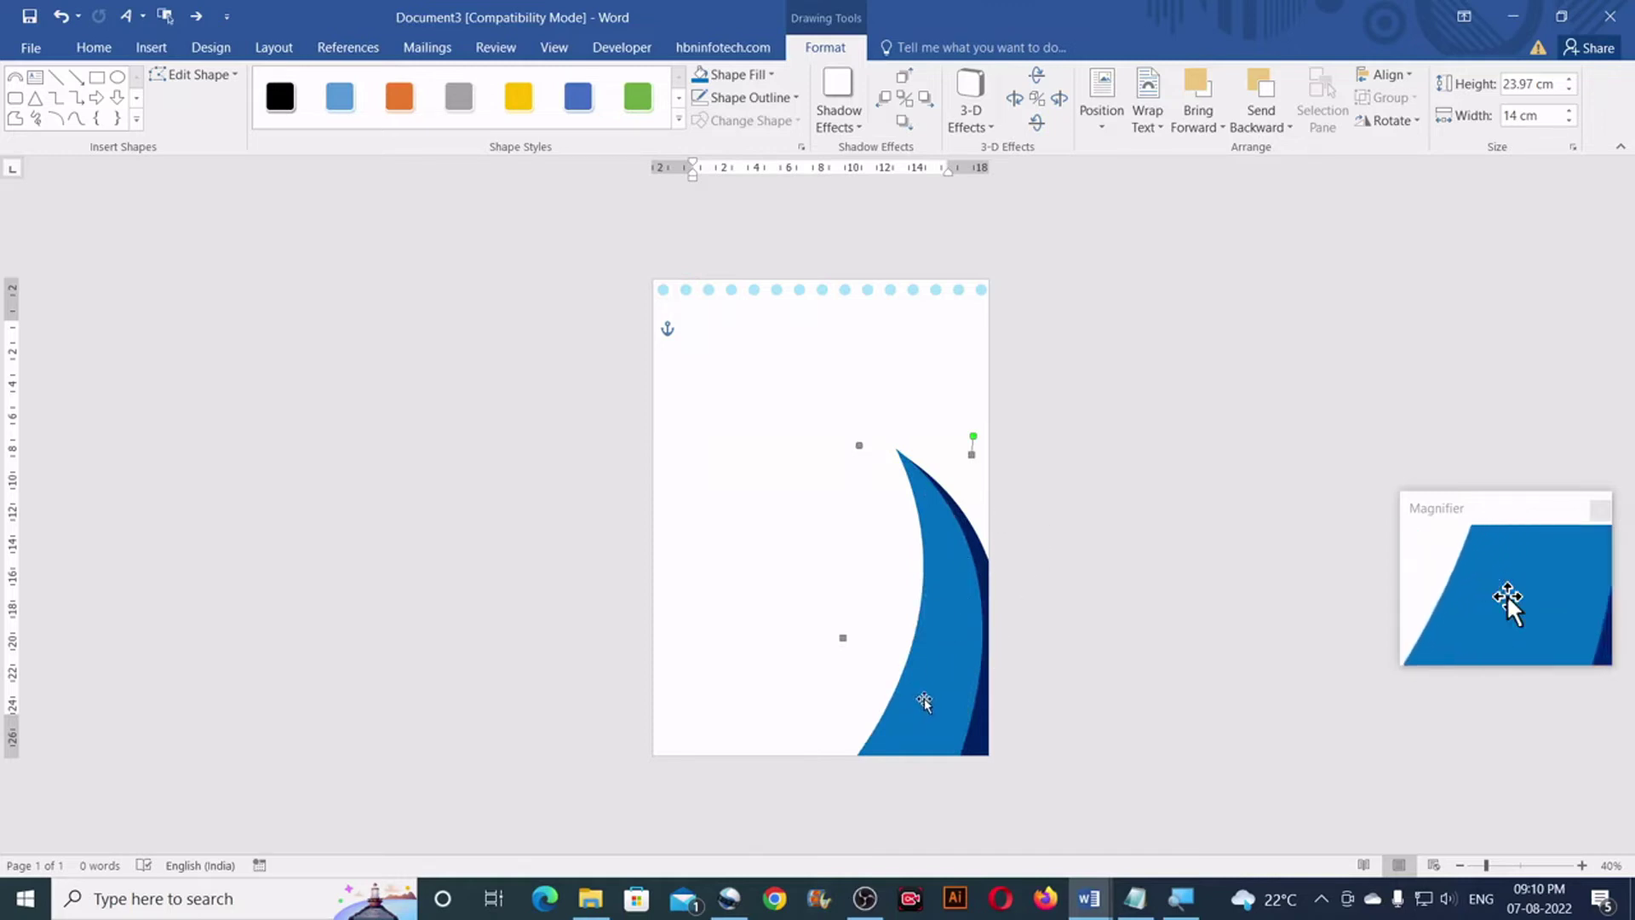
Step: Duplicate the wave slightly to the left and fill the copy with Light Blue
{"action": "left_click_drag", "start_coordinate": [930, 703], "coordinate": [892, 697]}
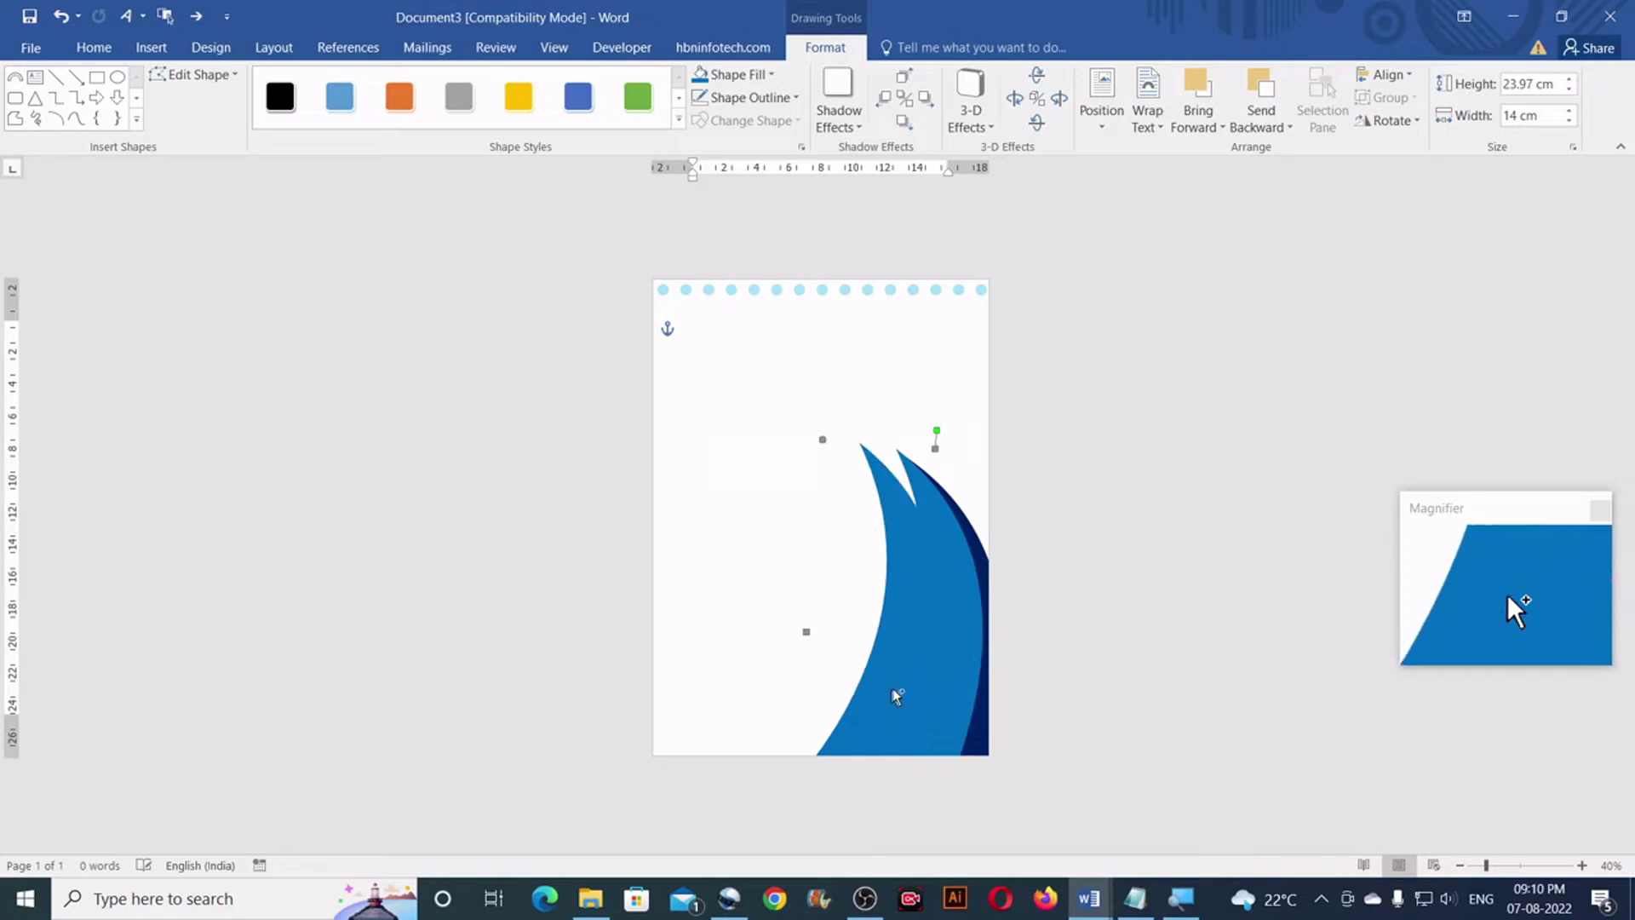
{"action": "left_click", "coordinate": [764, 75]}
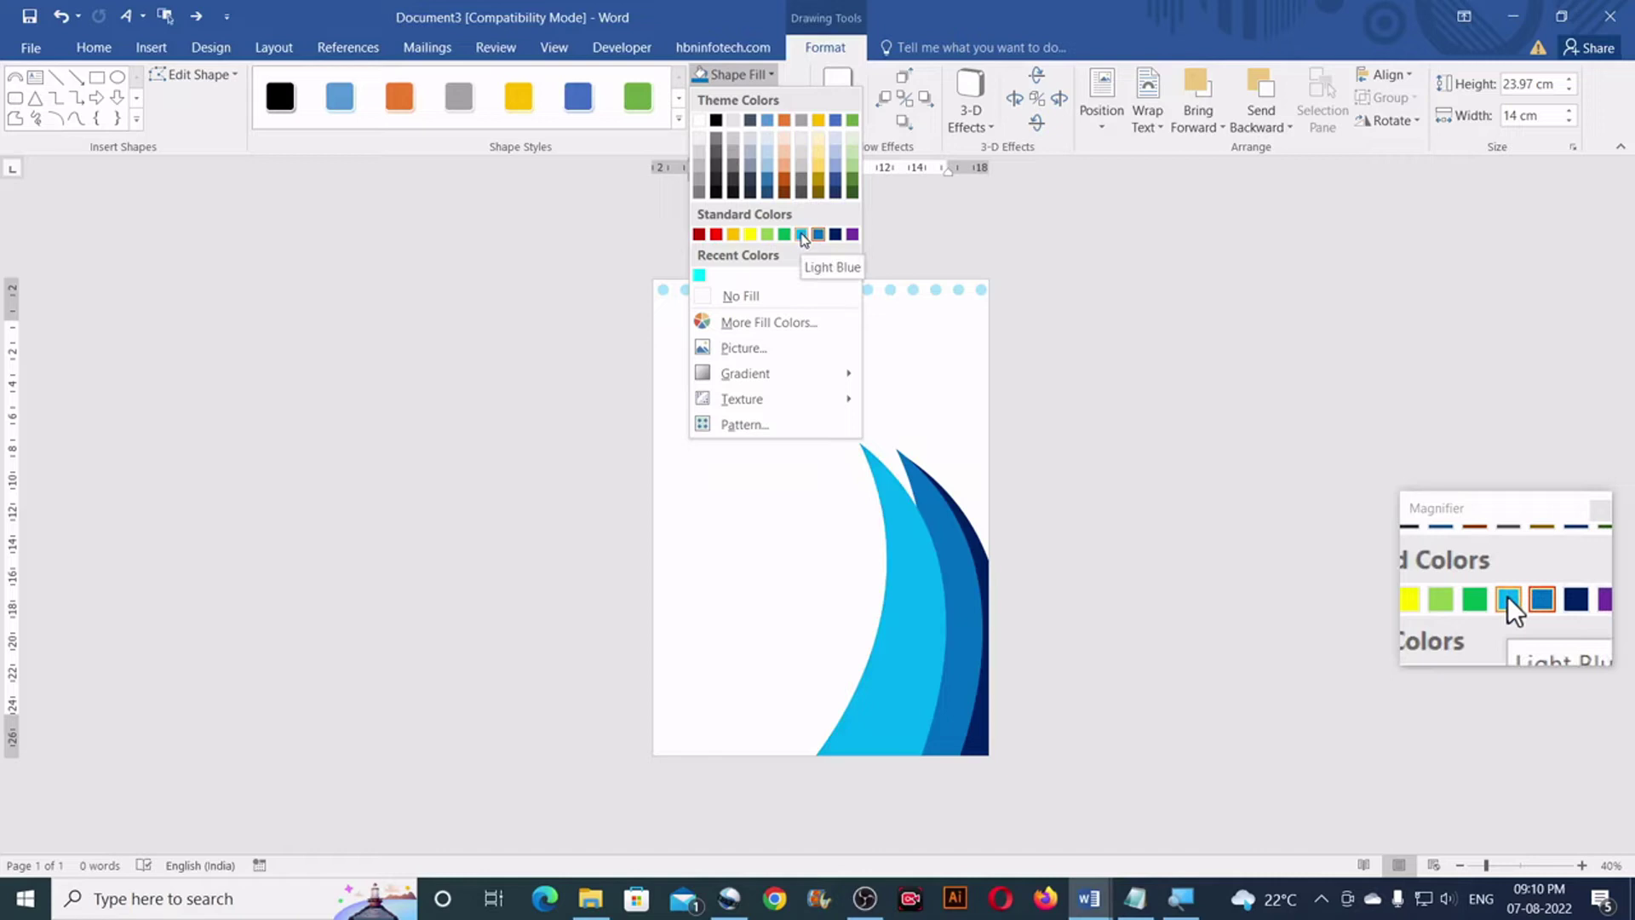
{"action": "left_click", "coordinate": [801, 235]}
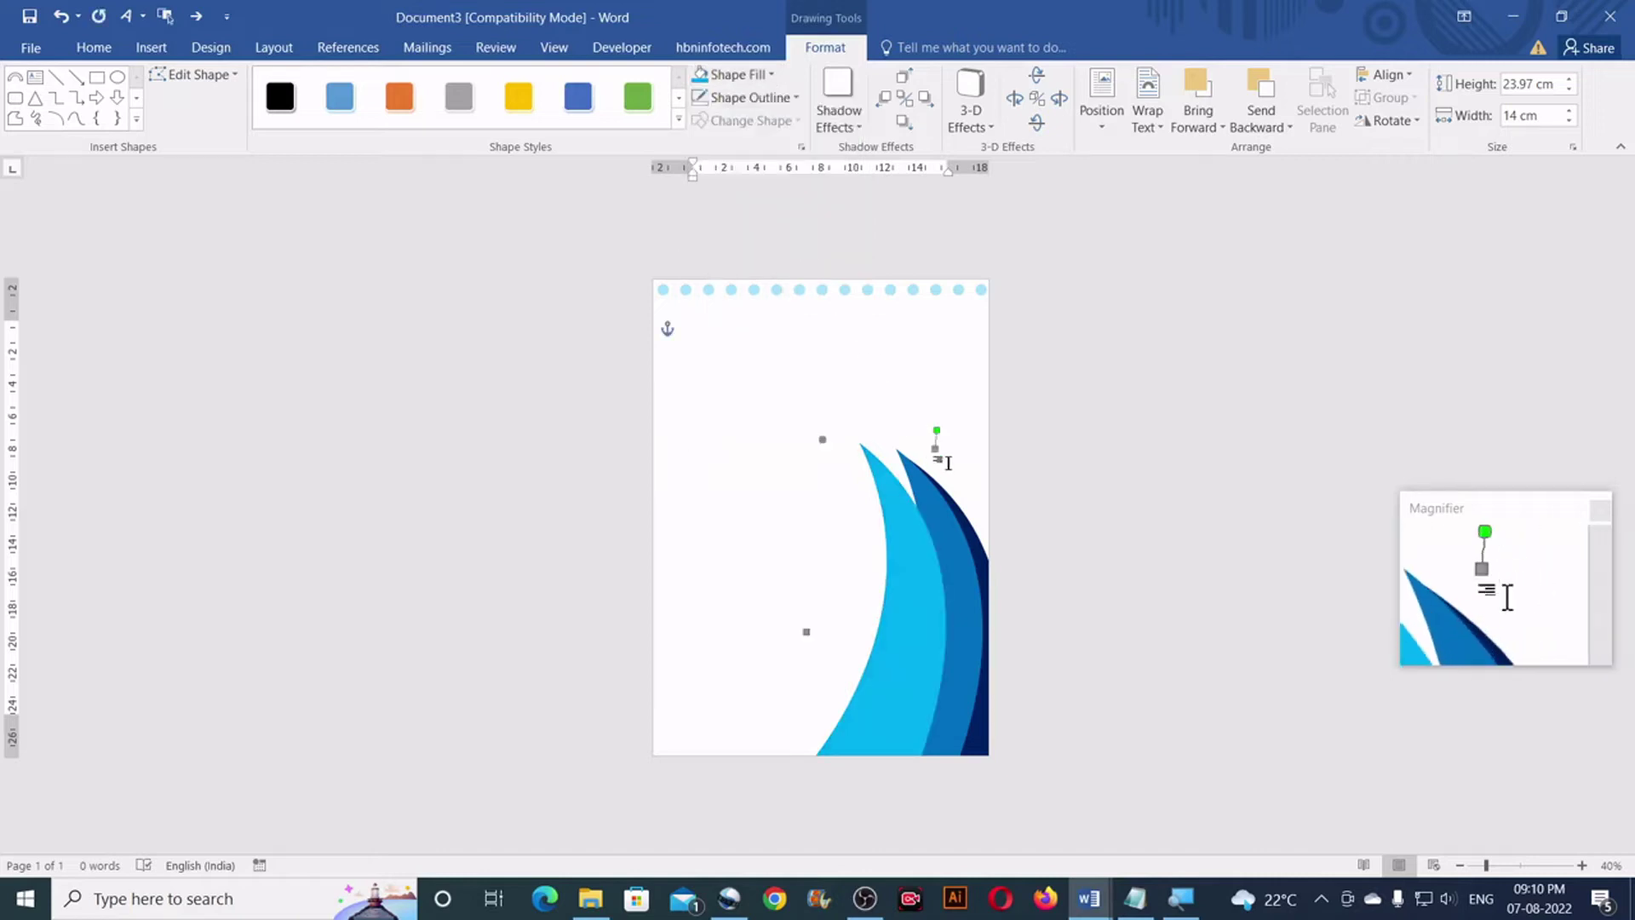
Step: Tilt the light-blue wave counter-clockwise and nudge it two steps right
{"action": "left_click_drag", "start_coordinate": [935, 426], "coordinate": [963, 426]}
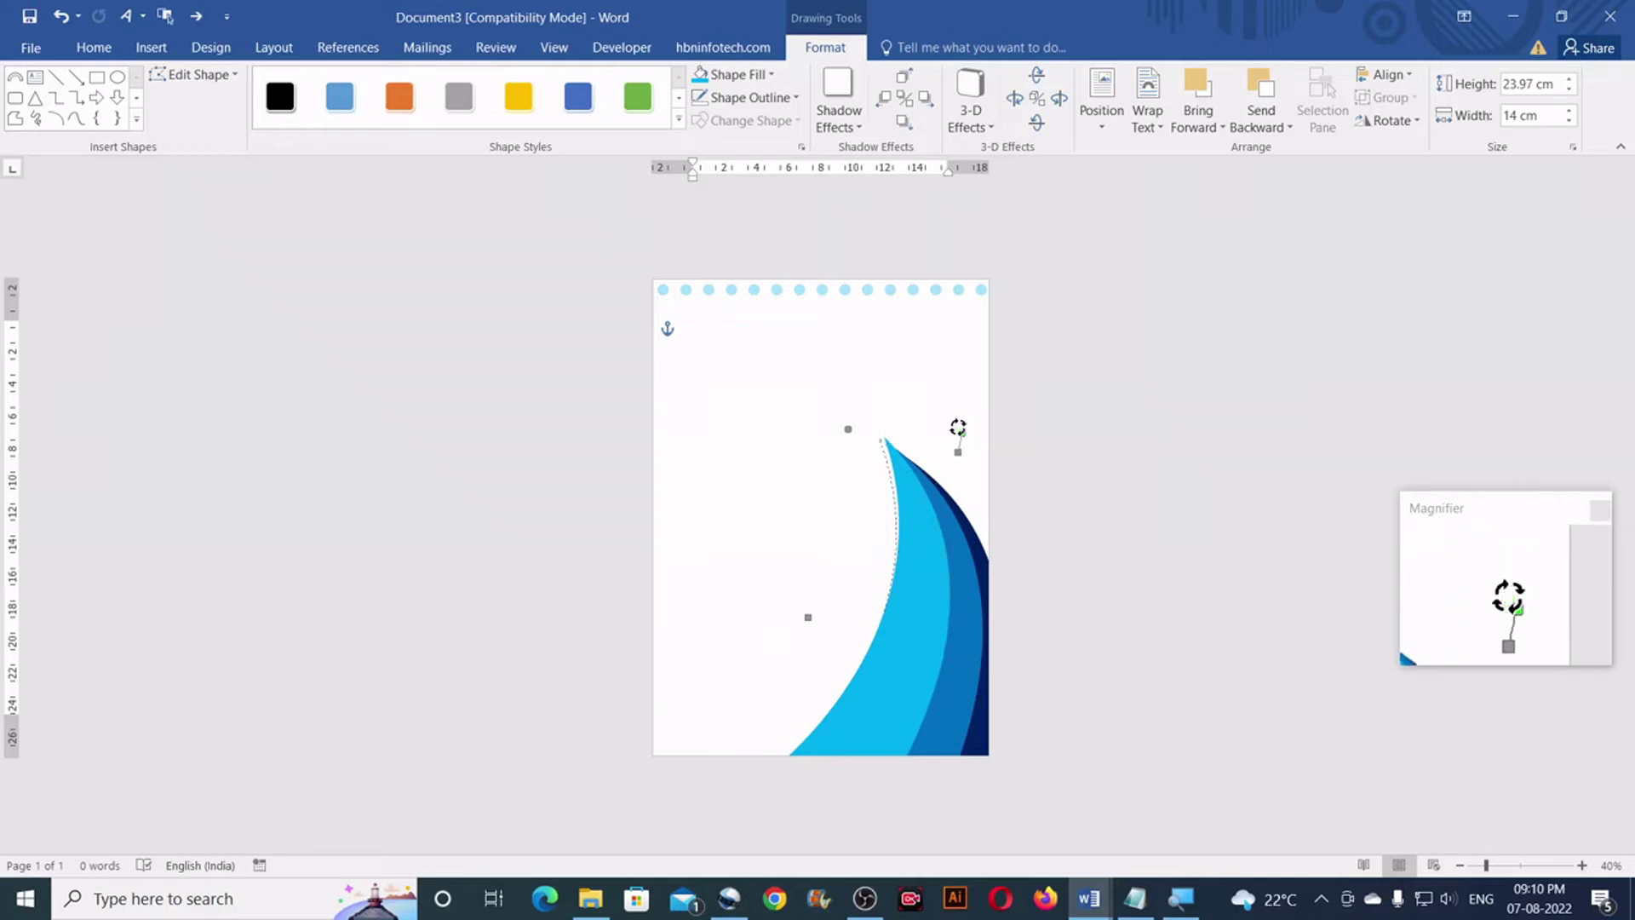
{"action": "left_click_drag", "start_coordinate": [962, 432], "coordinate": [957, 432]}
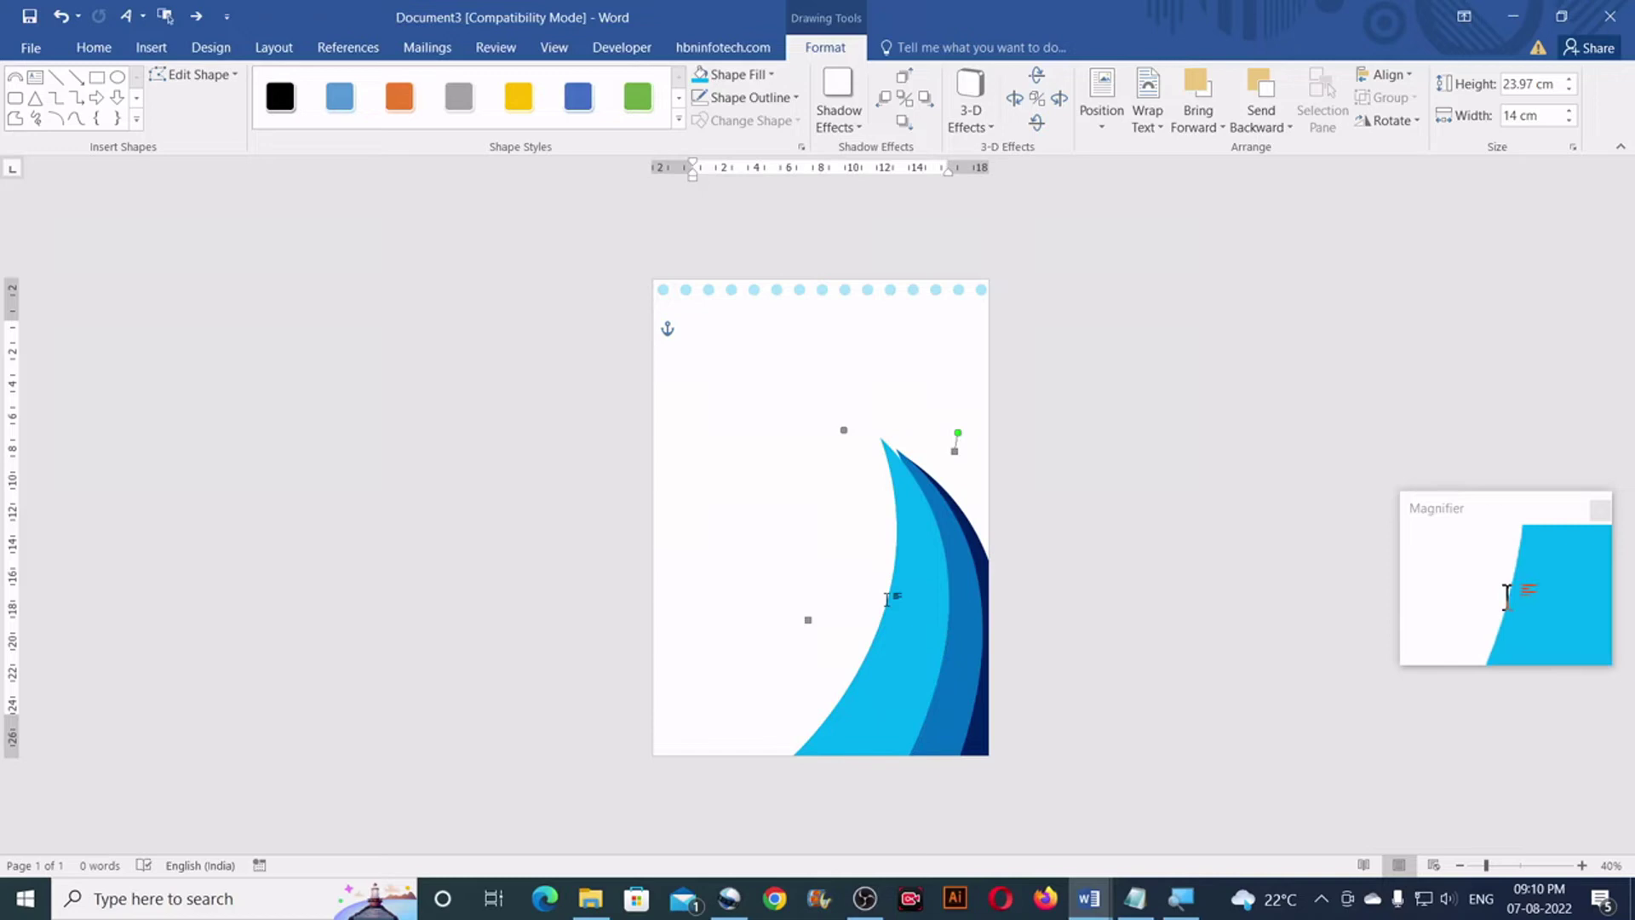
{"action": "key", "text": "Right"}
{"action": "key", "text": "Right"}
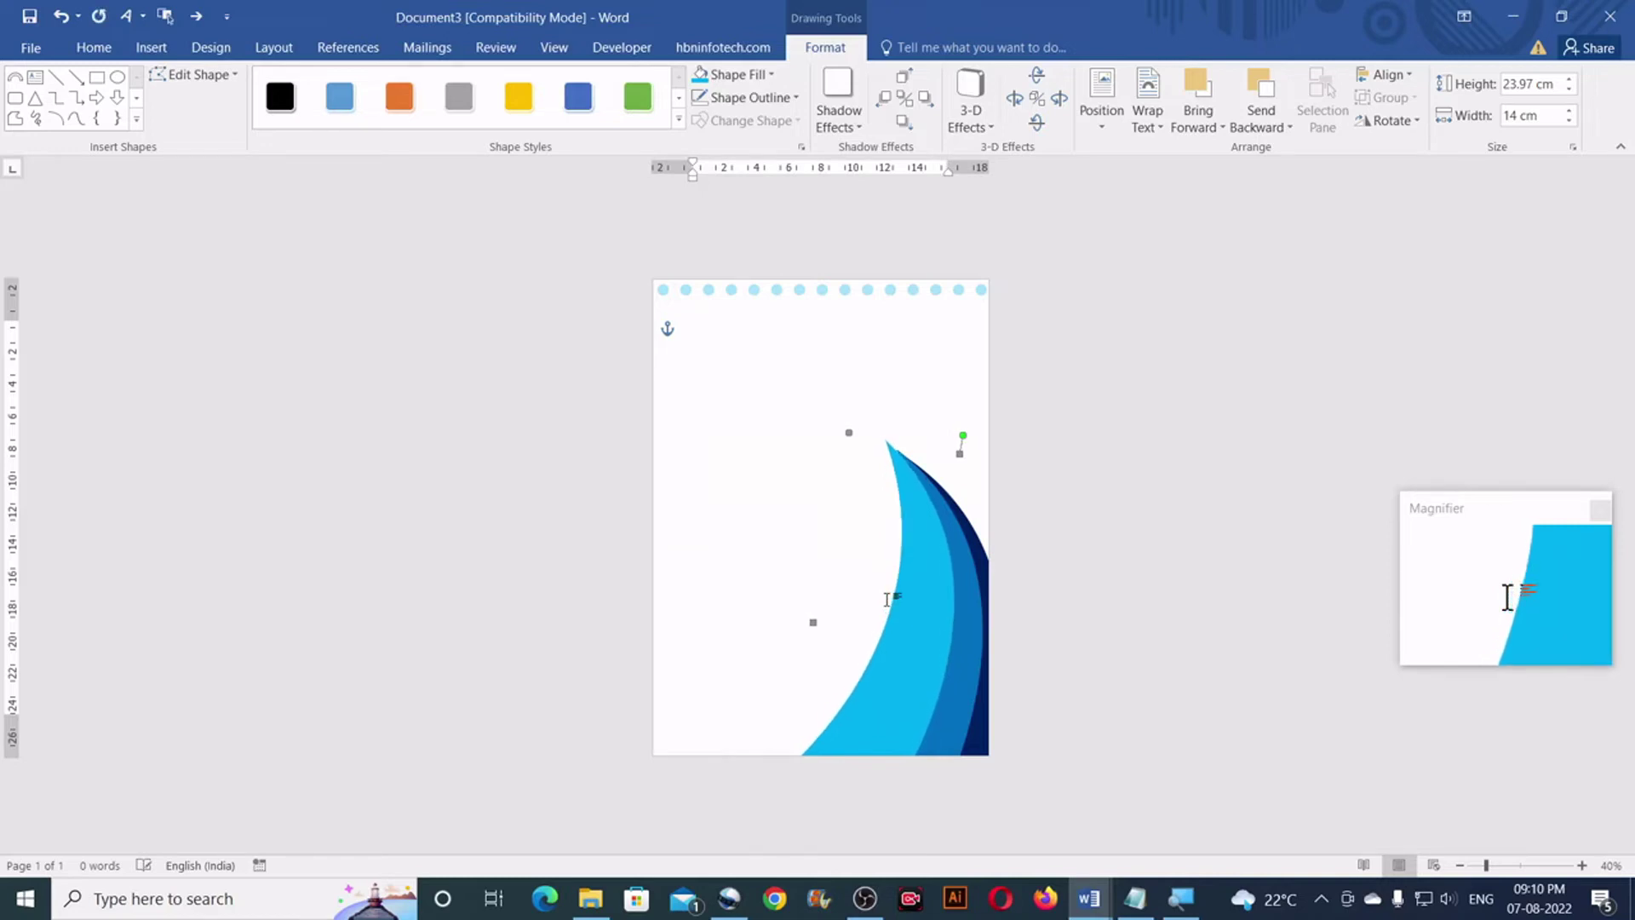
{"action": "key", "text": "Right"}
{"action": "key", "text": "Right"}
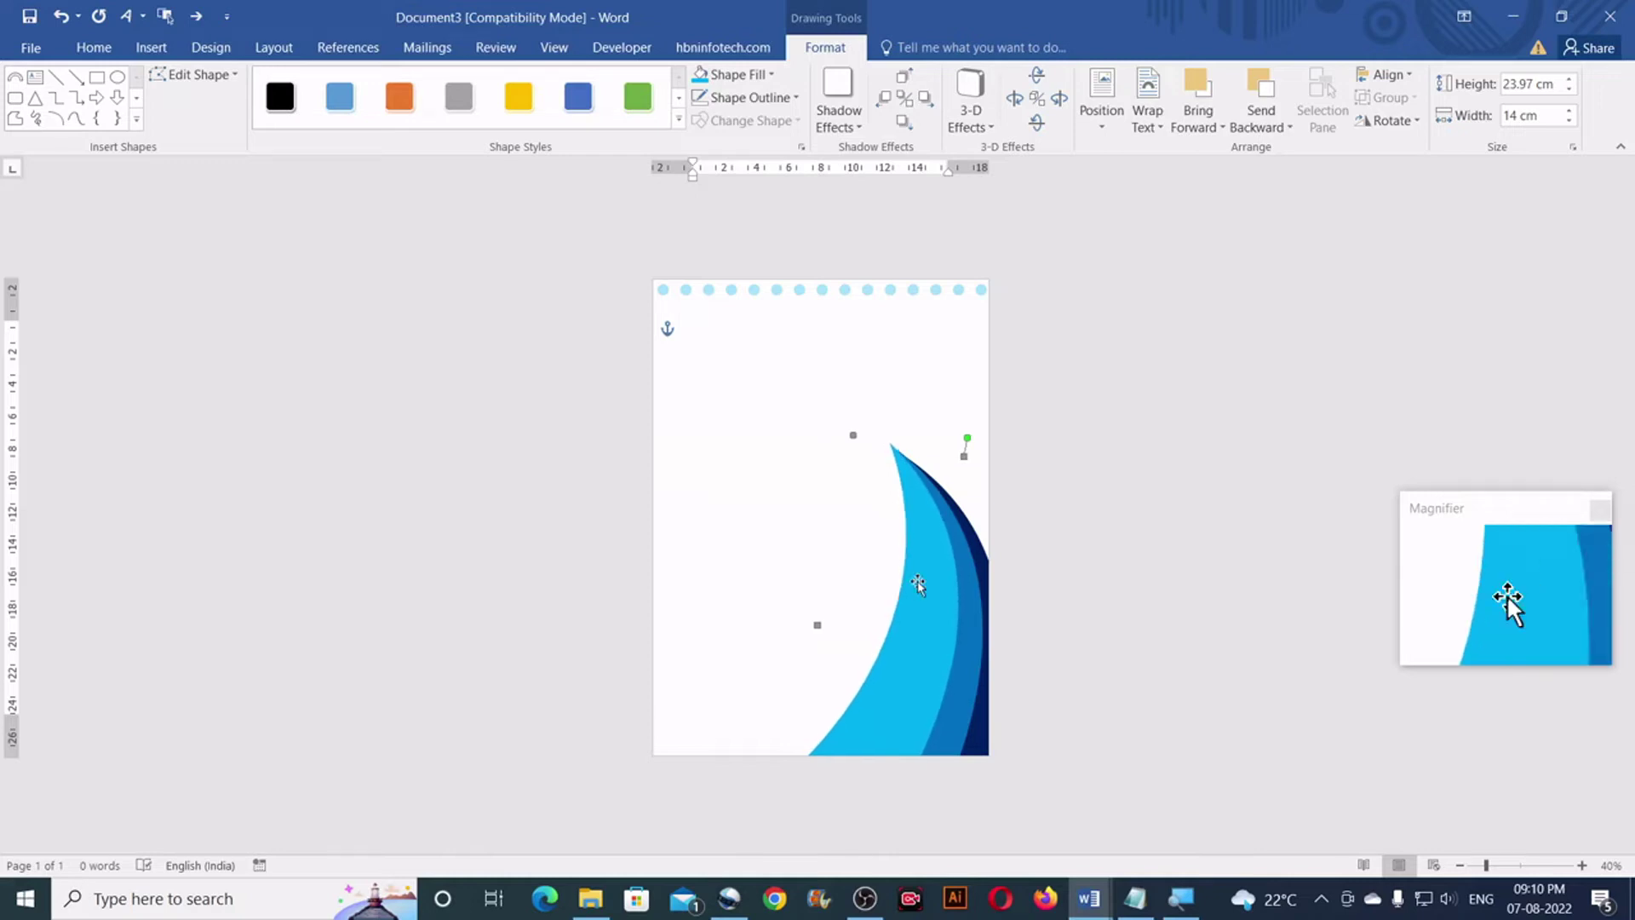
Step: Copy the light-blue wave further left and give its fill 65% transparency
{"action": "left_click_drag", "start_coordinate": [922, 600], "coordinate": [859, 603], "text": "ctrl"}
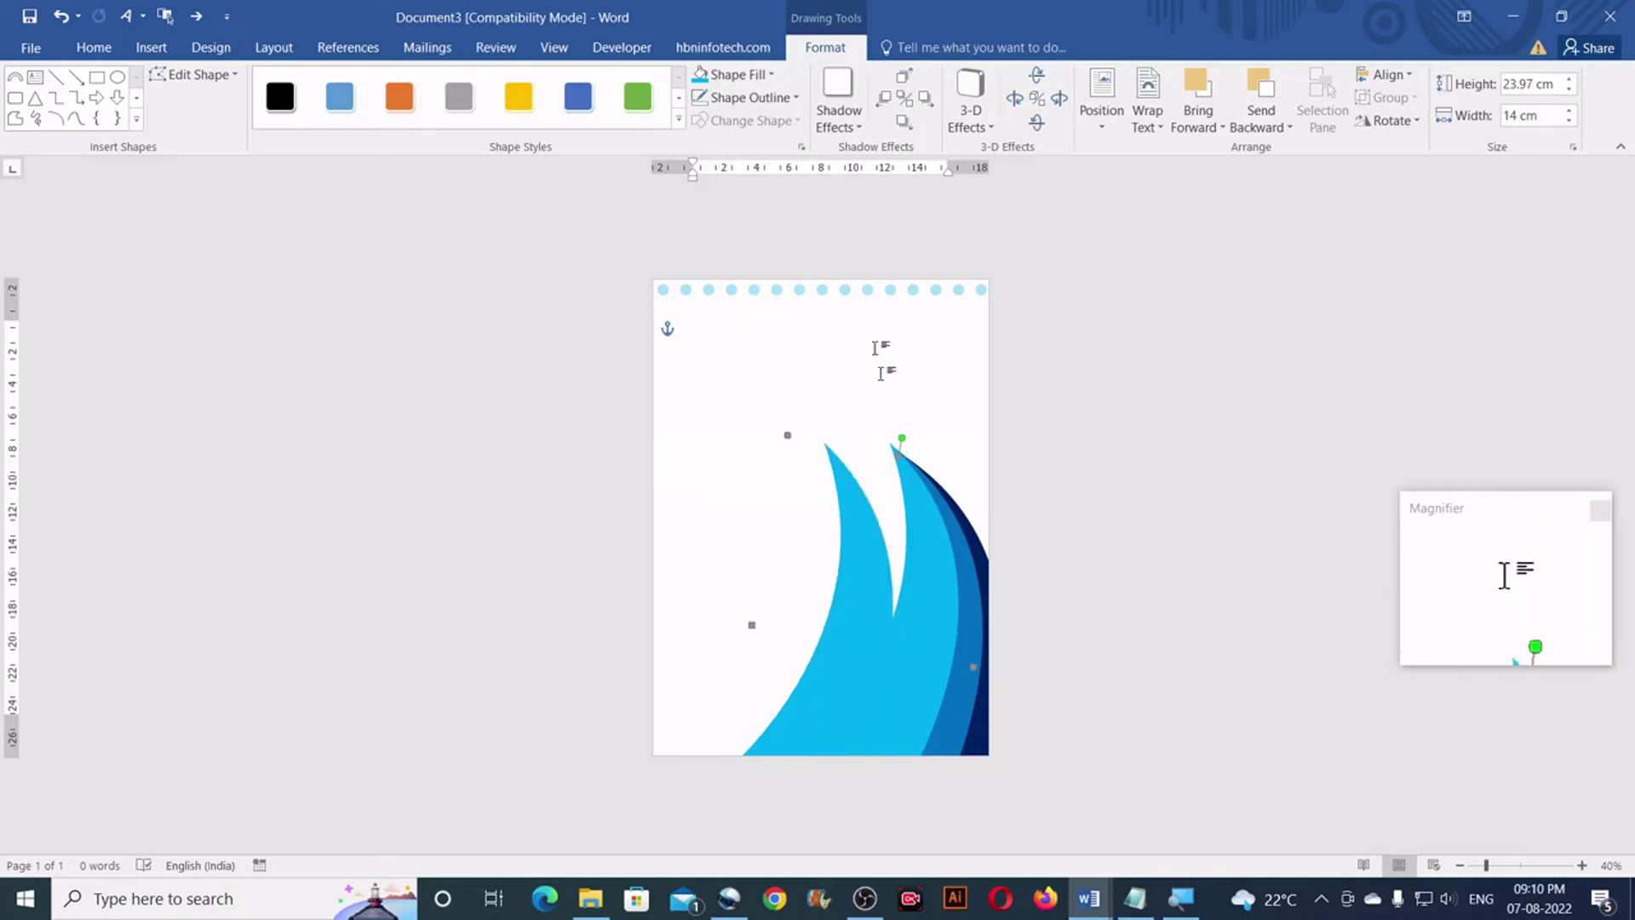
{"action": "left_click", "coordinate": [747, 78]}
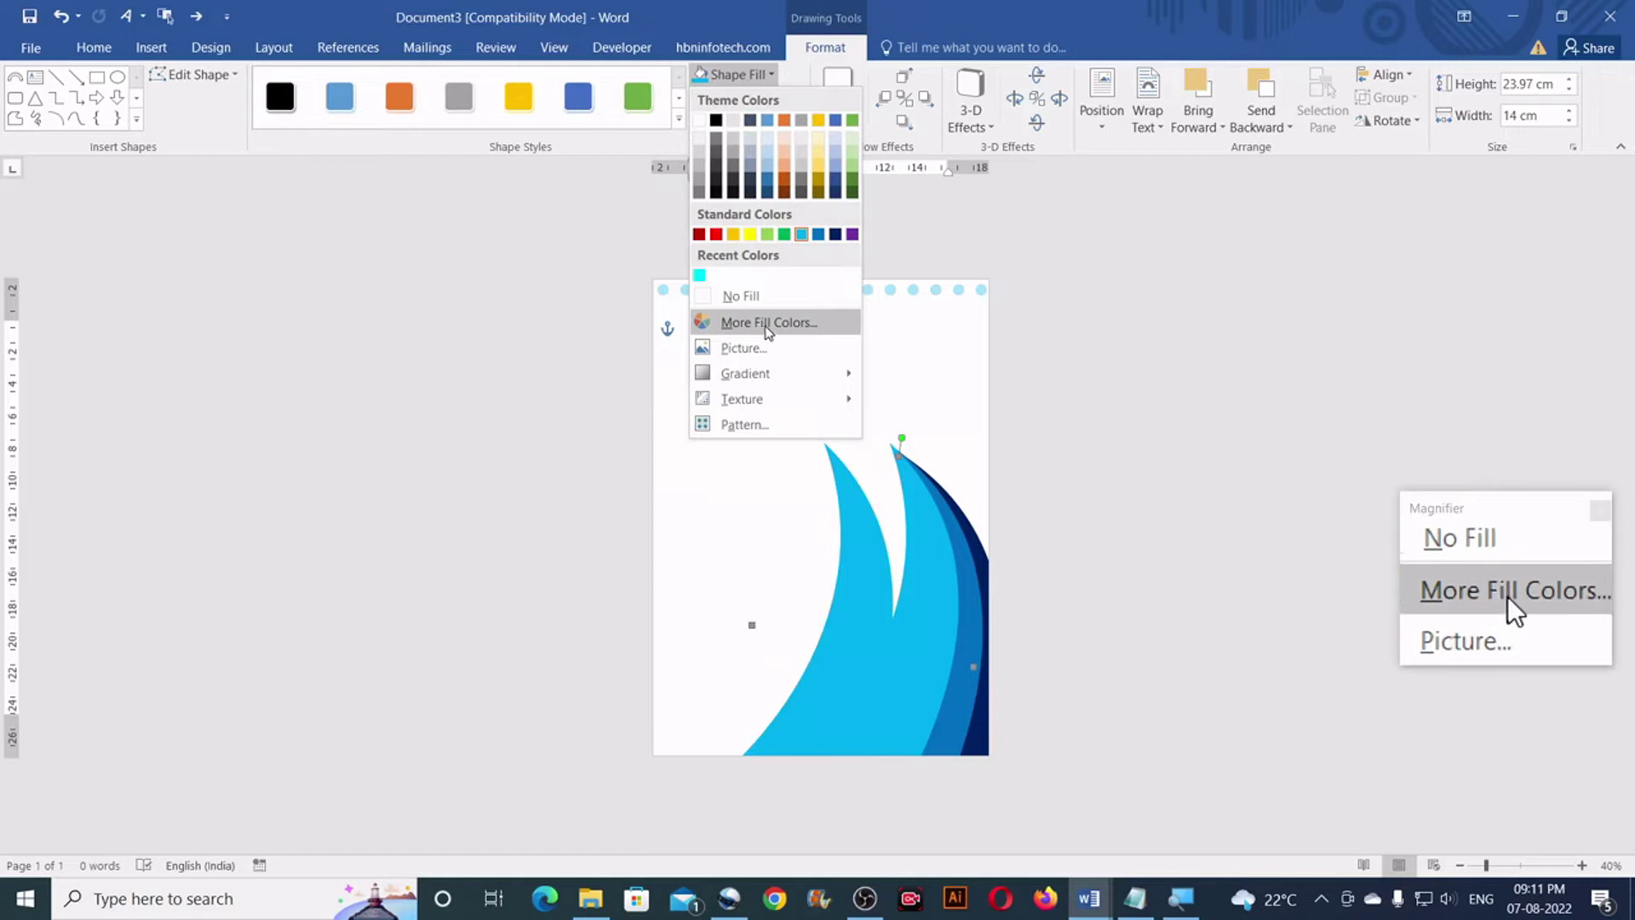
{"action": "left_click", "coordinate": [764, 330]}
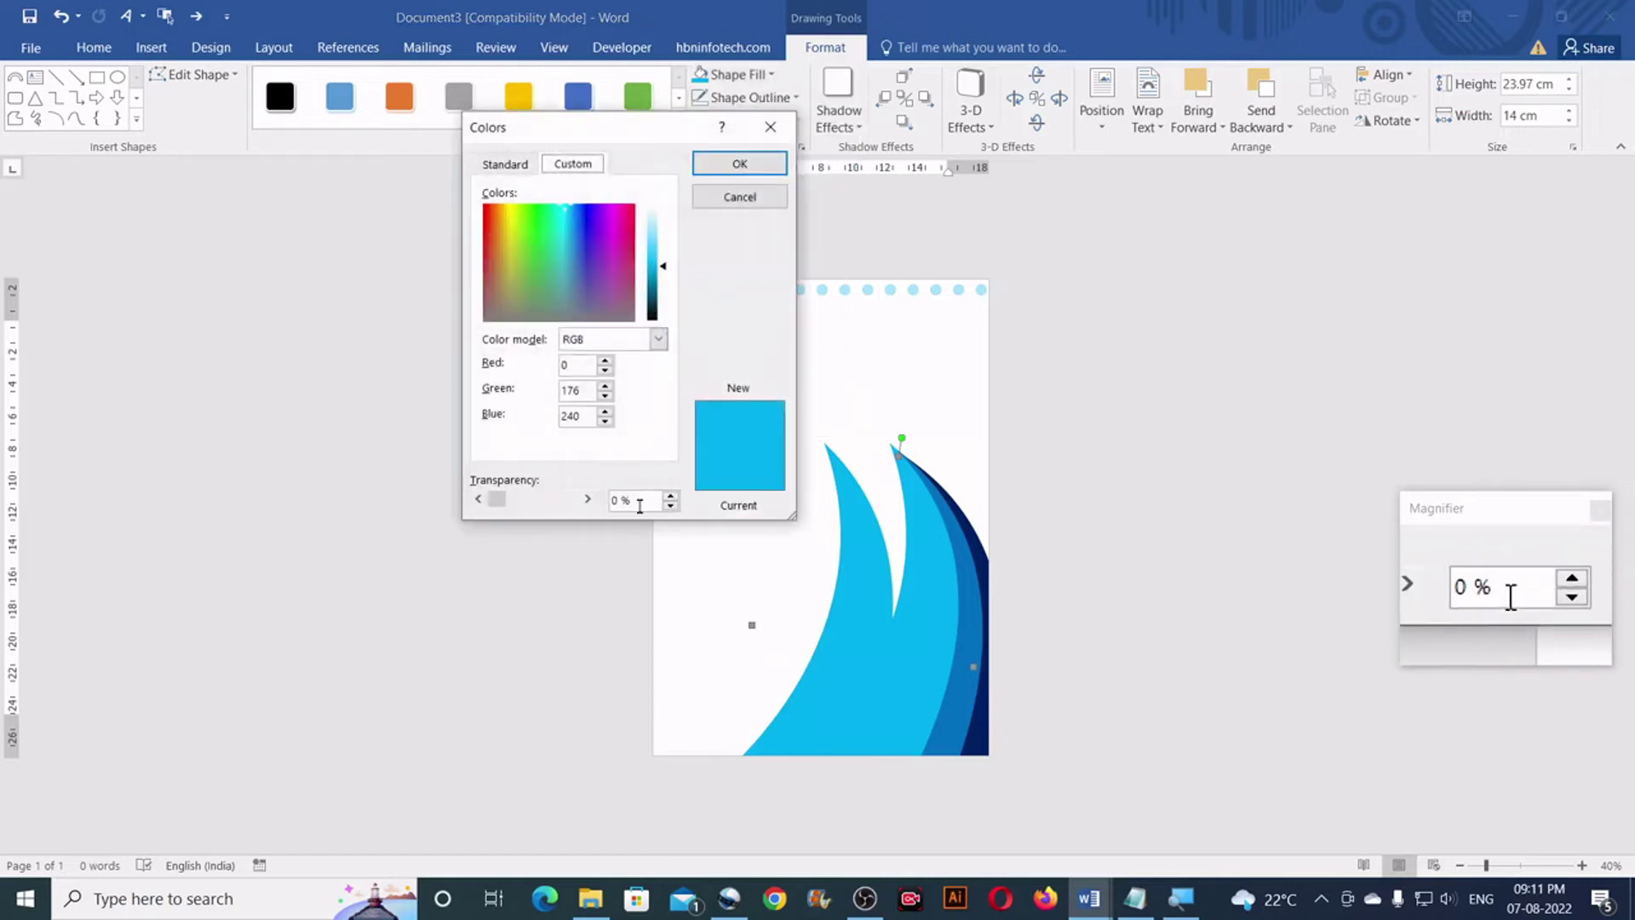
{"action": "left_click_drag", "start_coordinate": [638, 503], "coordinate": [606, 502]}
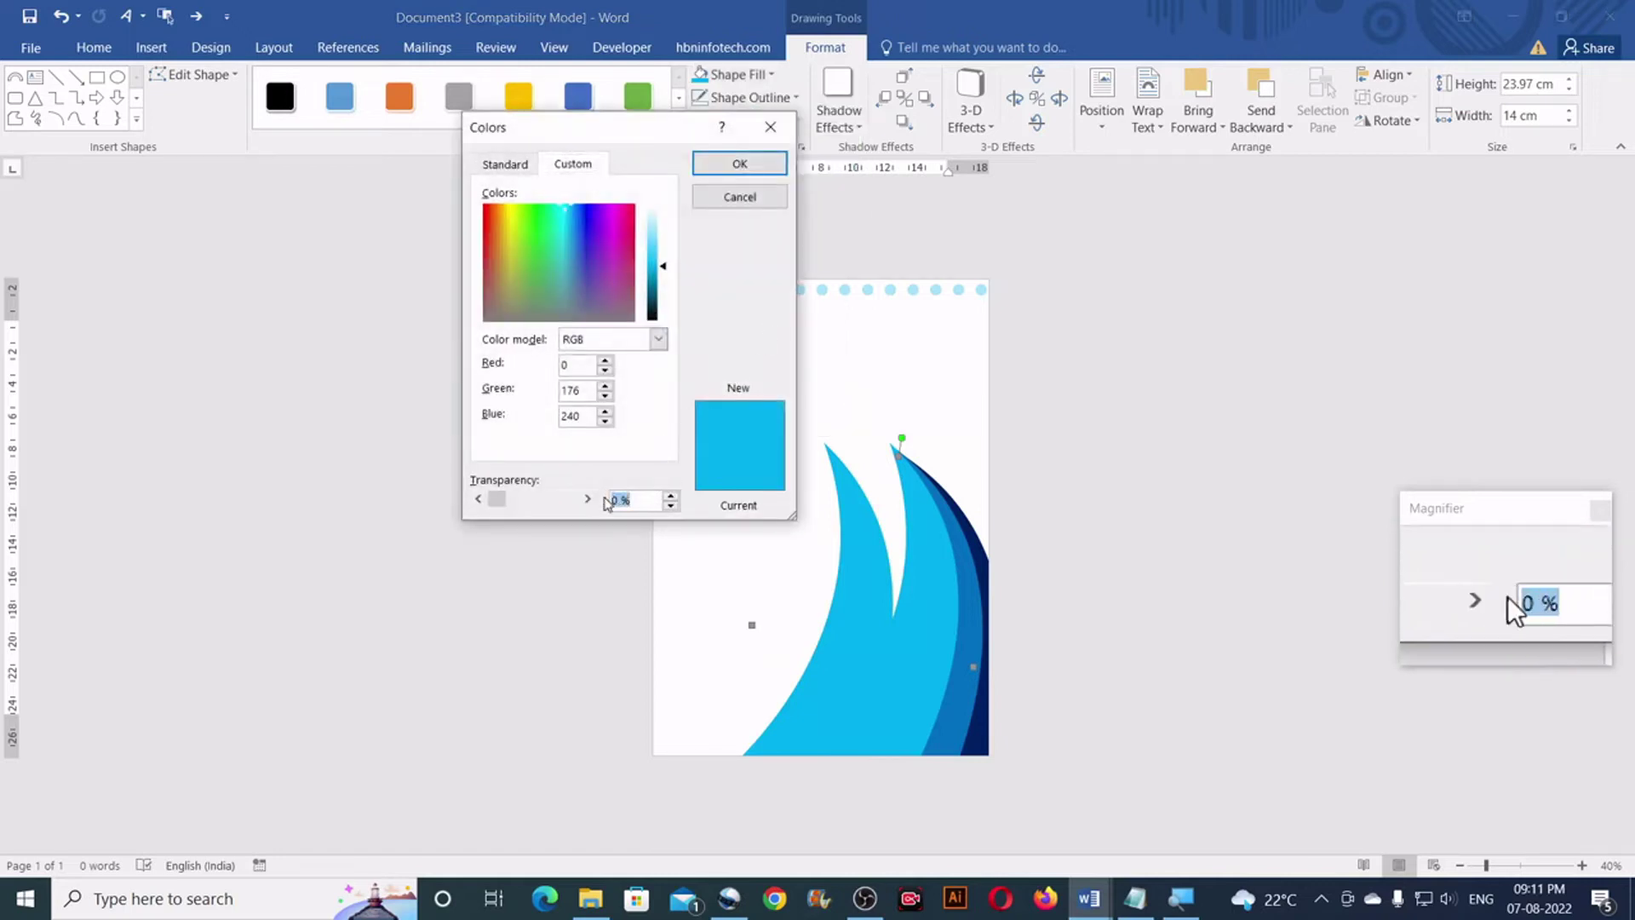
{"action": "type", "text": "65"}
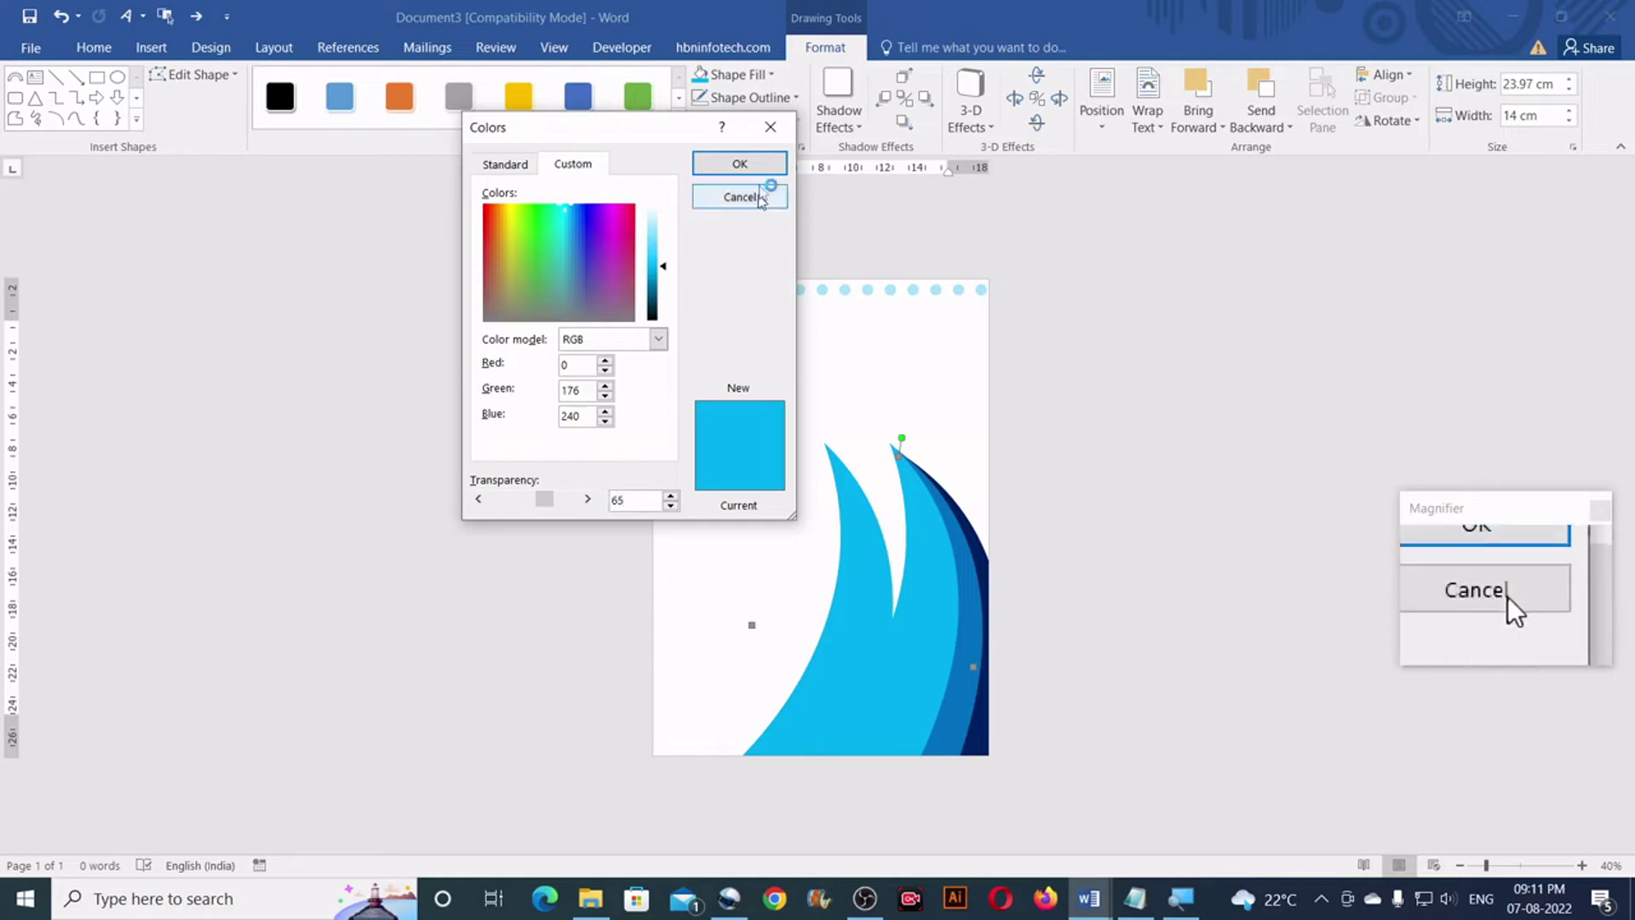
{"action": "left_click", "coordinate": [739, 163]}
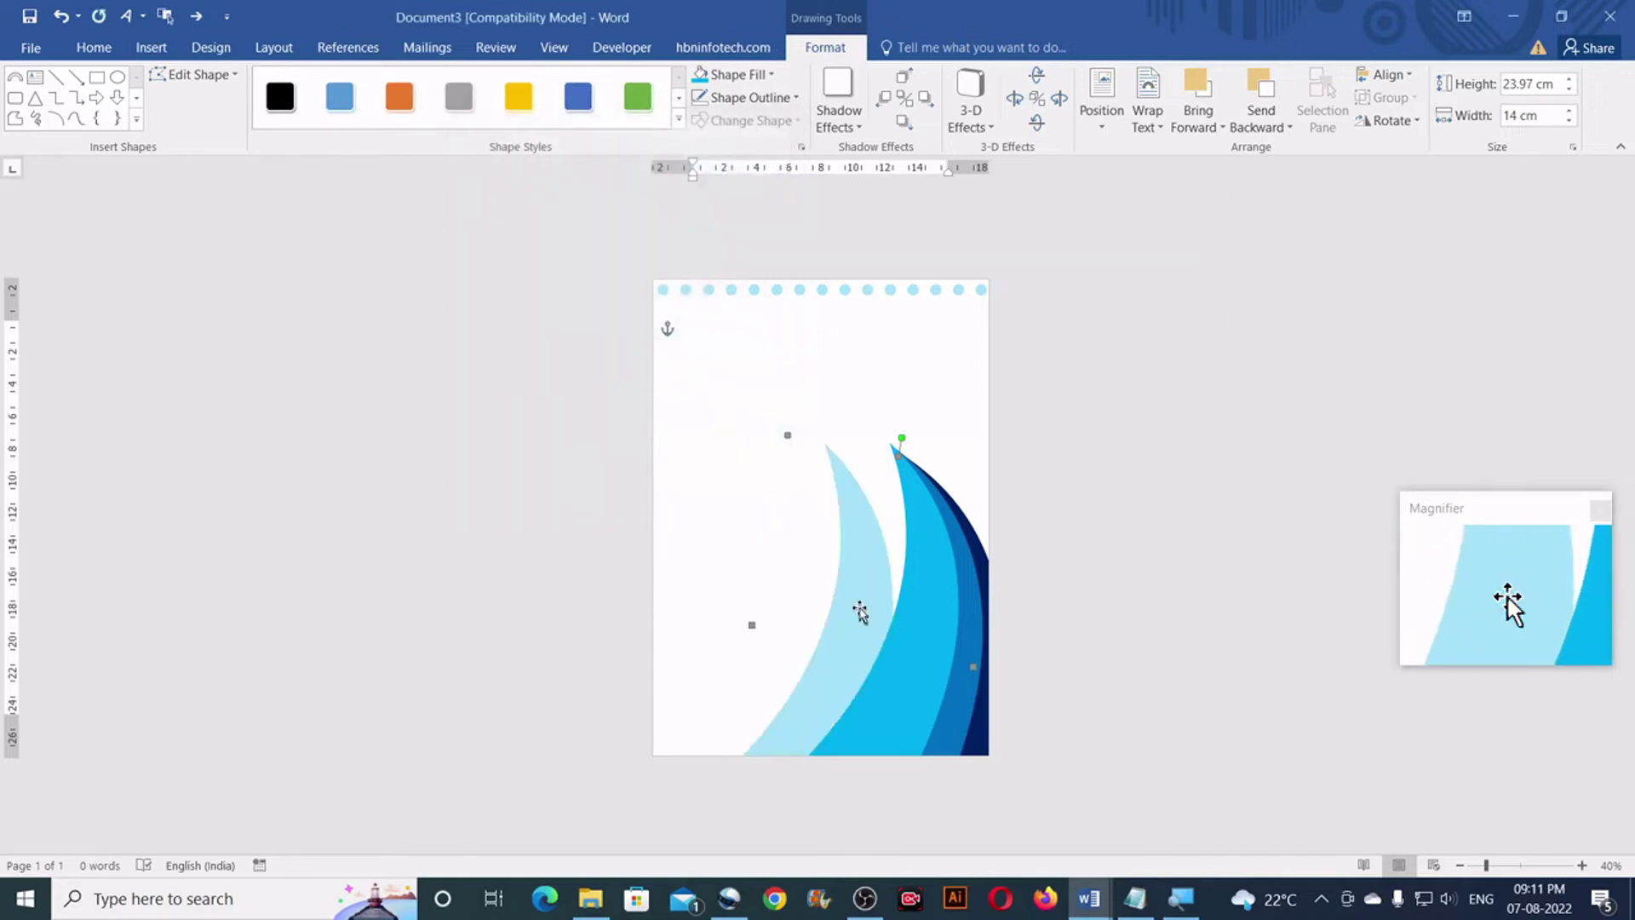